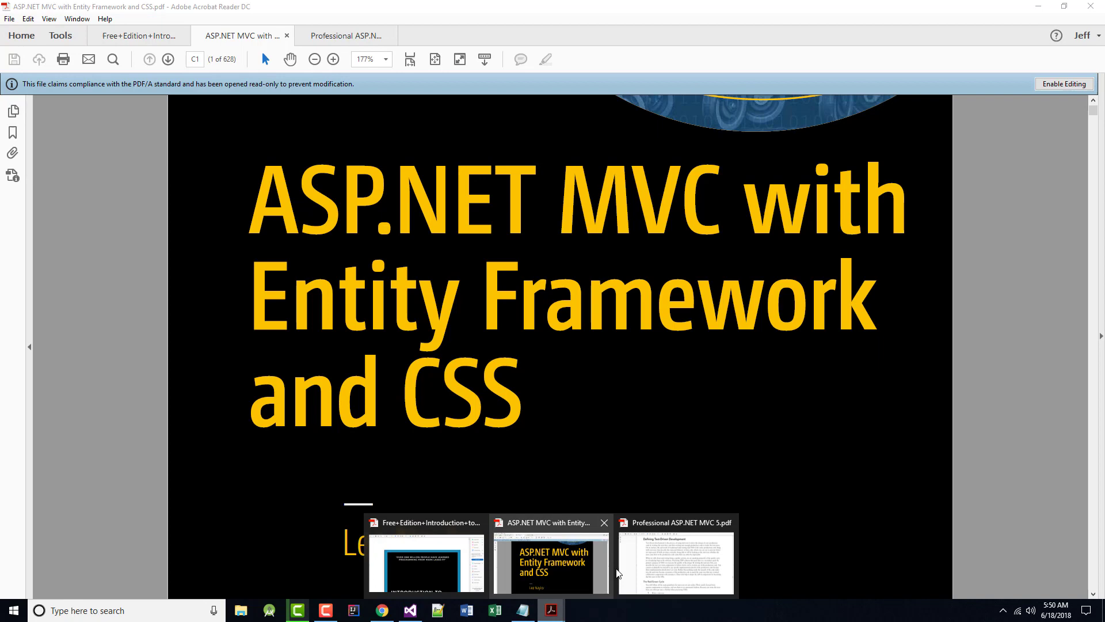
# Bring the Professional ASP.NET MVC 5 book forward and jump to its Cover bookmark.
pyautogui.click(677, 553)
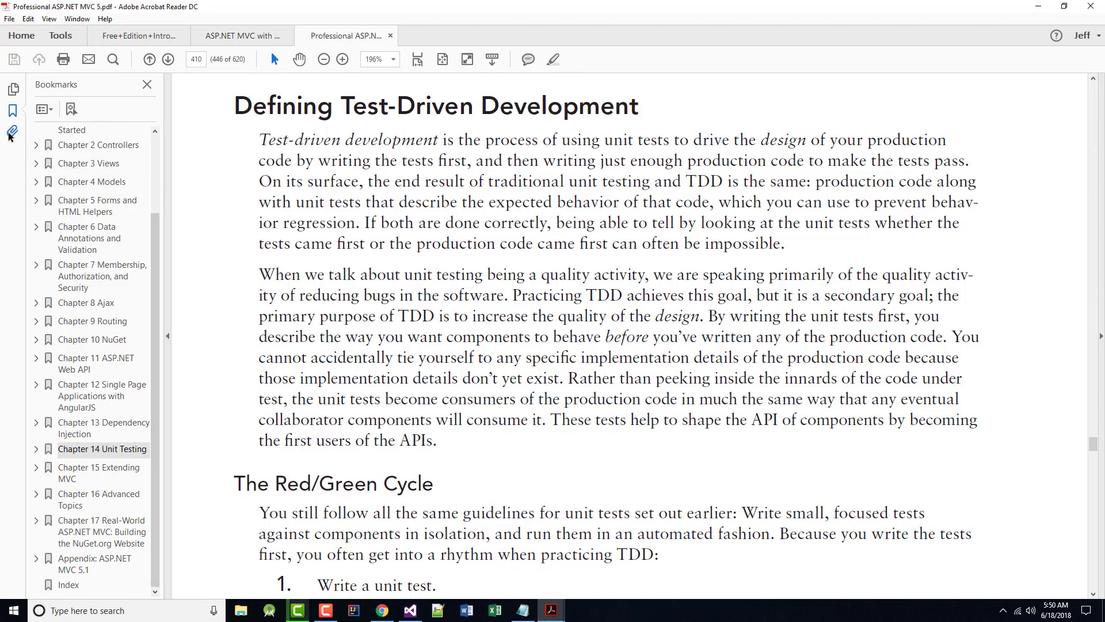
pyautogui.scroll(2, 70, 171)
pyautogui.scroll(2, 71, 172)
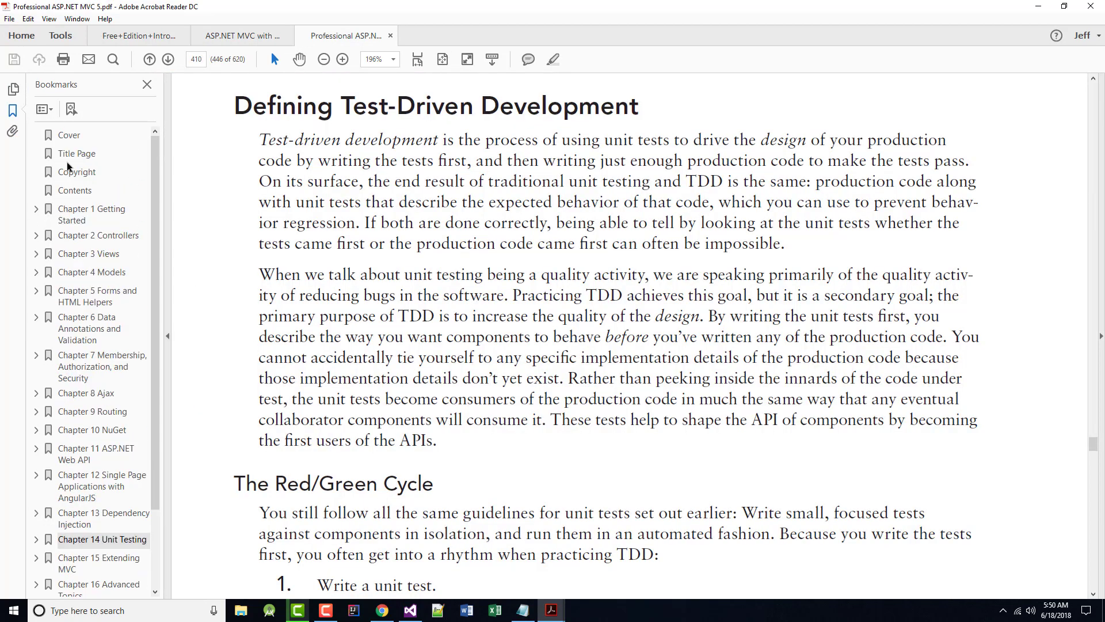
pyautogui.click(74, 143)
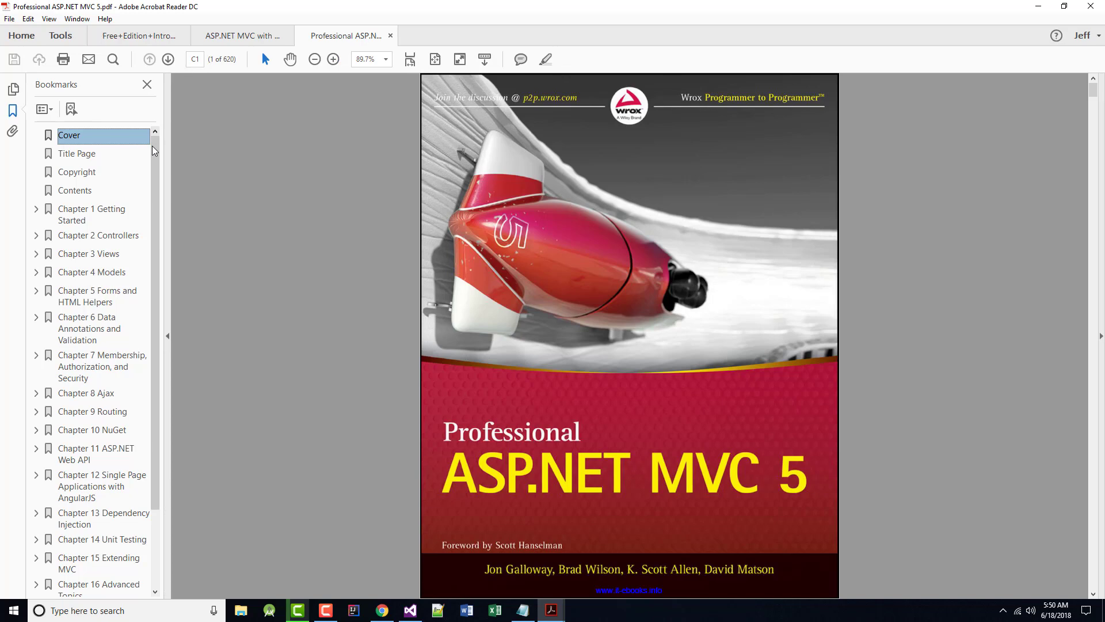
pyautogui.scroll(-1, 120, 150)
pyautogui.scroll(-2, 110, 153)
pyautogui.scroll(-1, 113, 259)
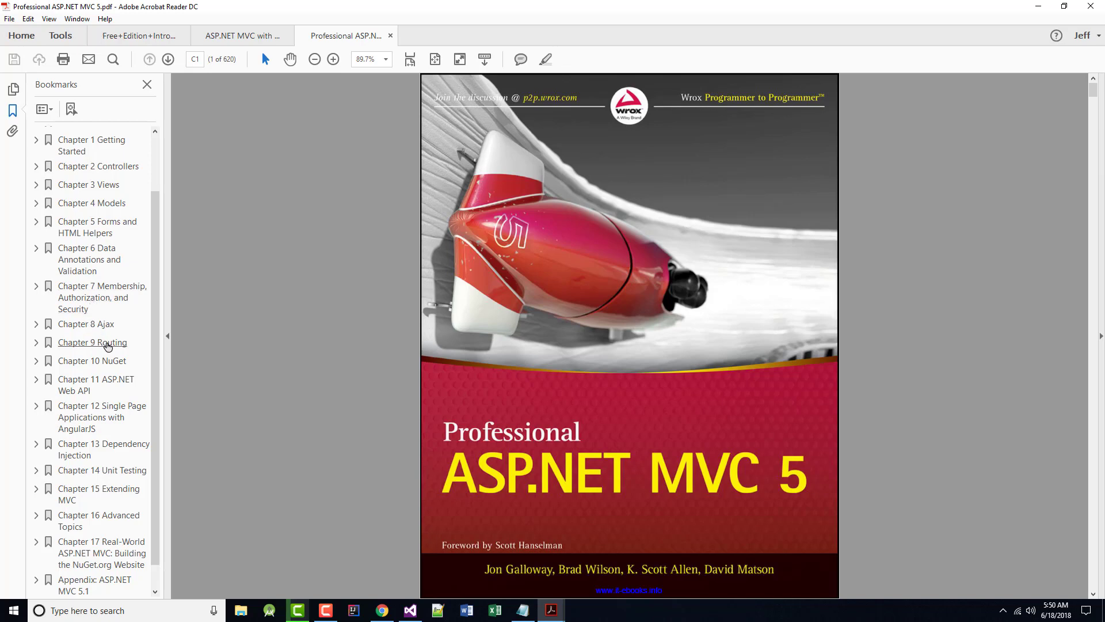
pyautogui.scroll(-1, 109, 346)
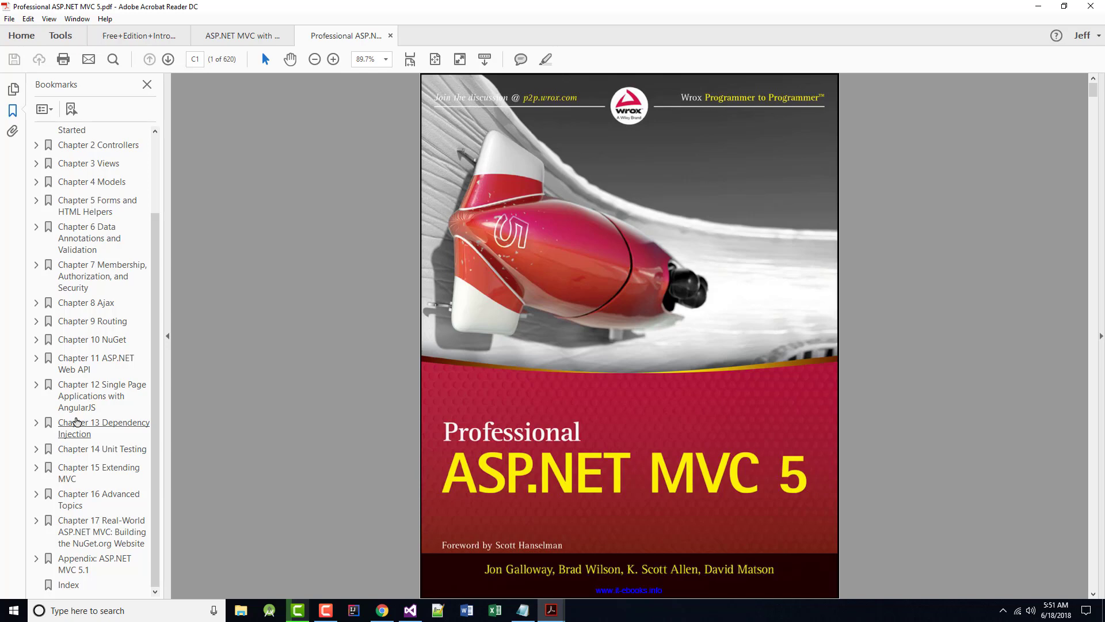
# Jump to Chapter 14 Unit Testing and go to page 410 via the page number box.
pyautogui.click(107, 453)
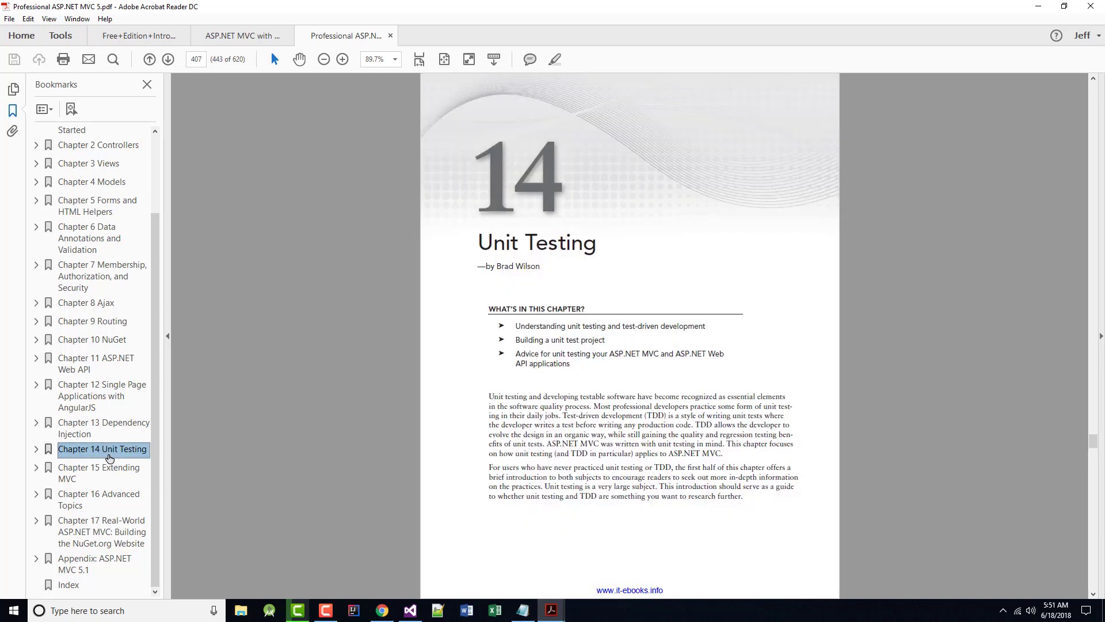
pyautogui.click(193, 59)
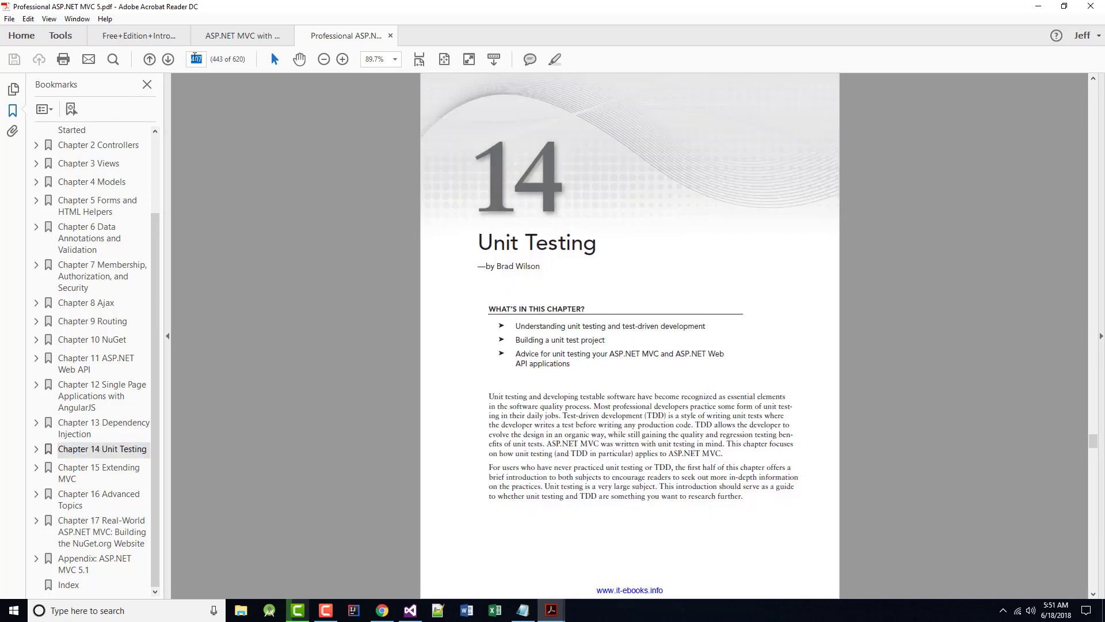
pyautogui.write('4')
pyautogui.press('Return')
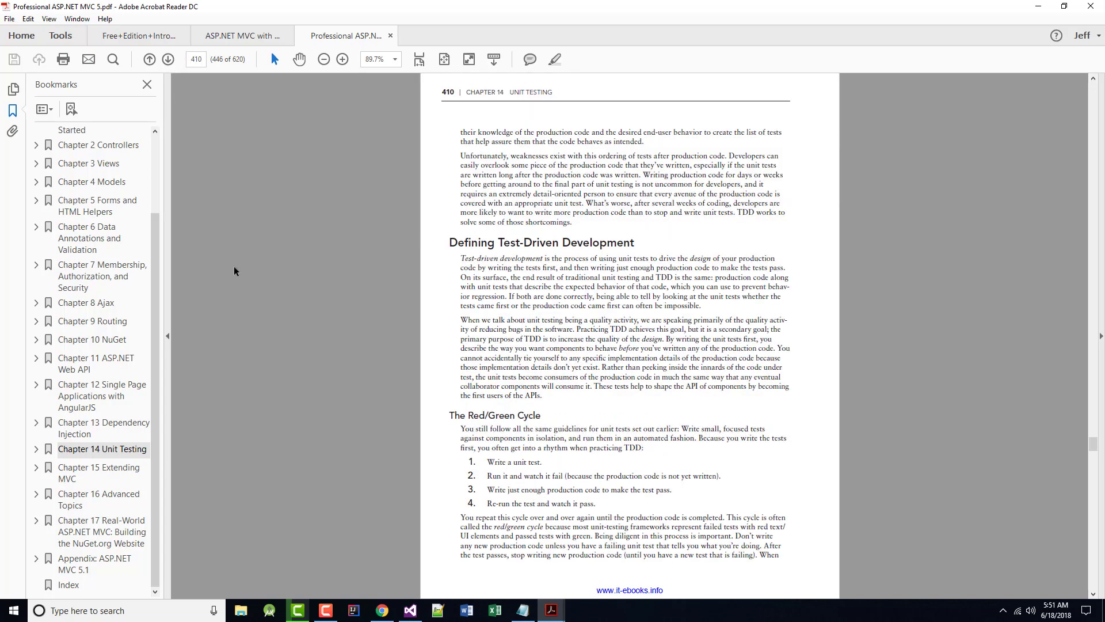
pyautogui.scroll(5, 234, 267)
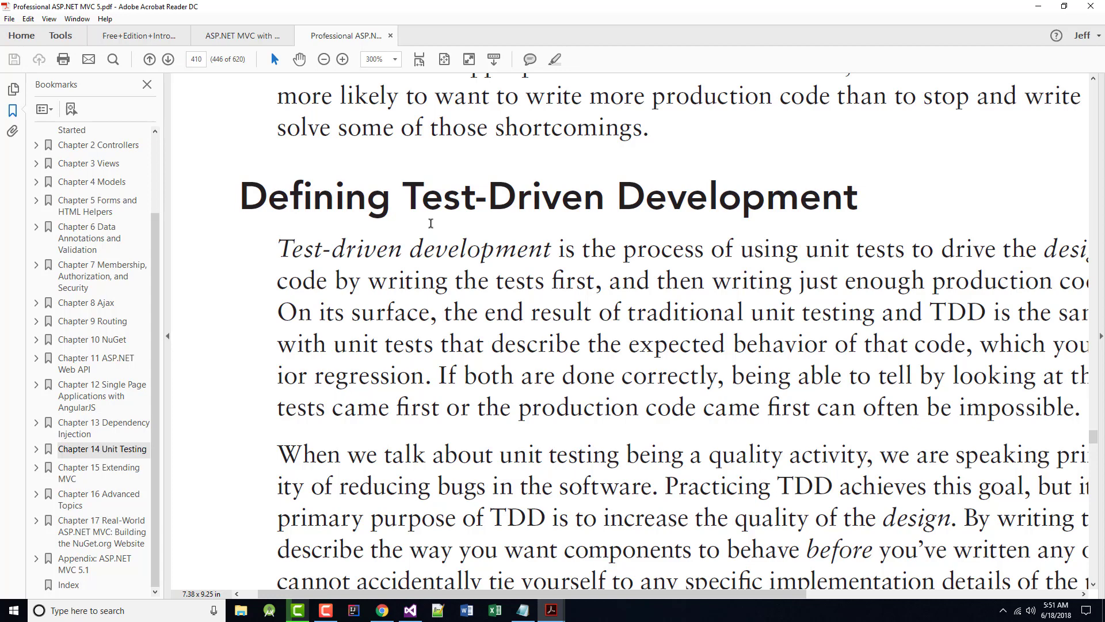
pyautogui.scroll(-2, 430, 223)
pyautogui.scroll(-2, 363, 233)
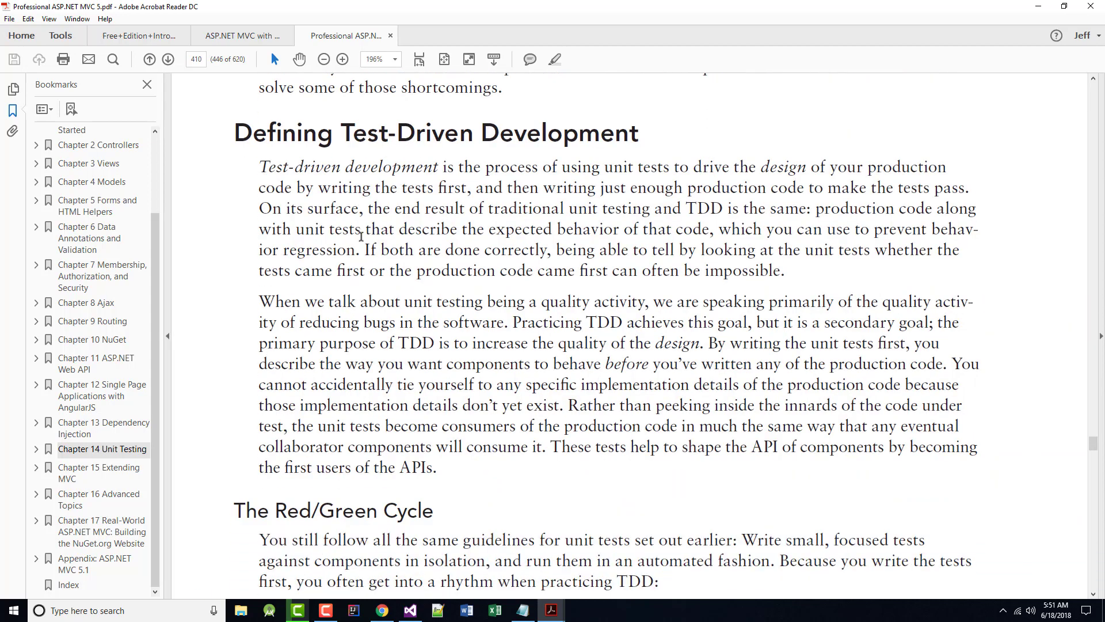
pyautogui.scroll(-1, 361, 235)
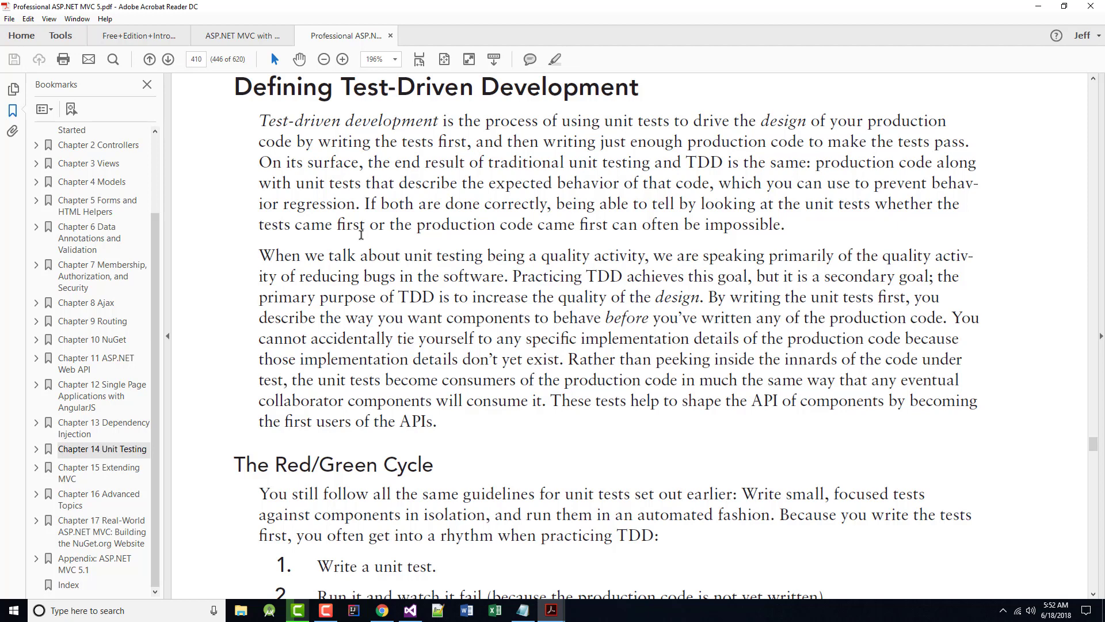
pyautogui.scroll(-4, 622, 191)
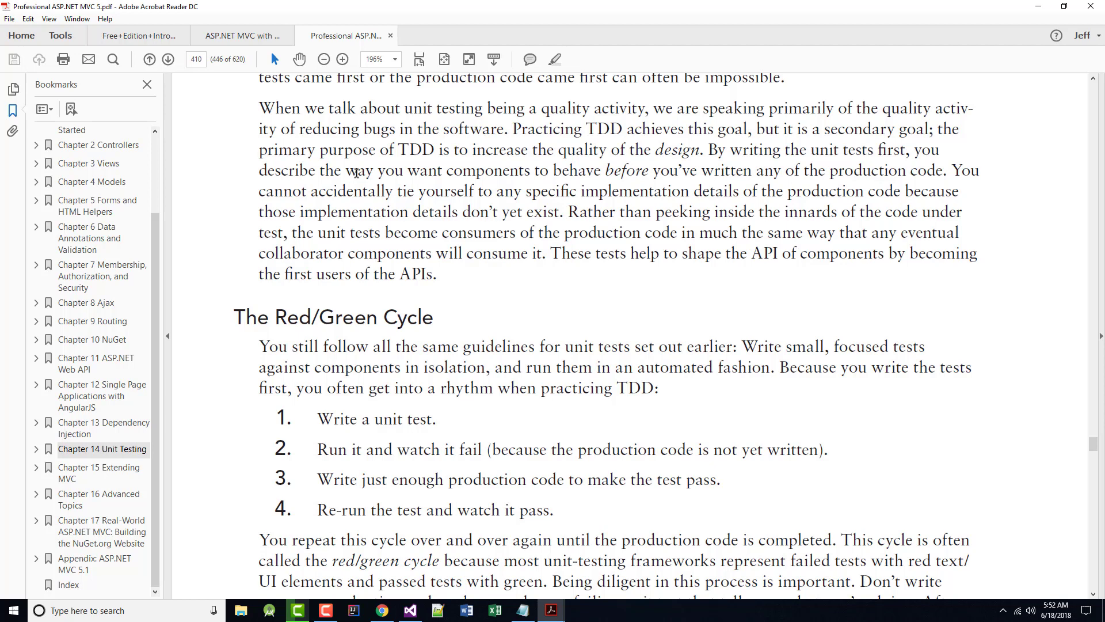
pyautogui.scroll(-1, 360, 172)
pyautogui.scroll(-2, 359, 172)
pyautogui.scroll(-1, 362, 166)
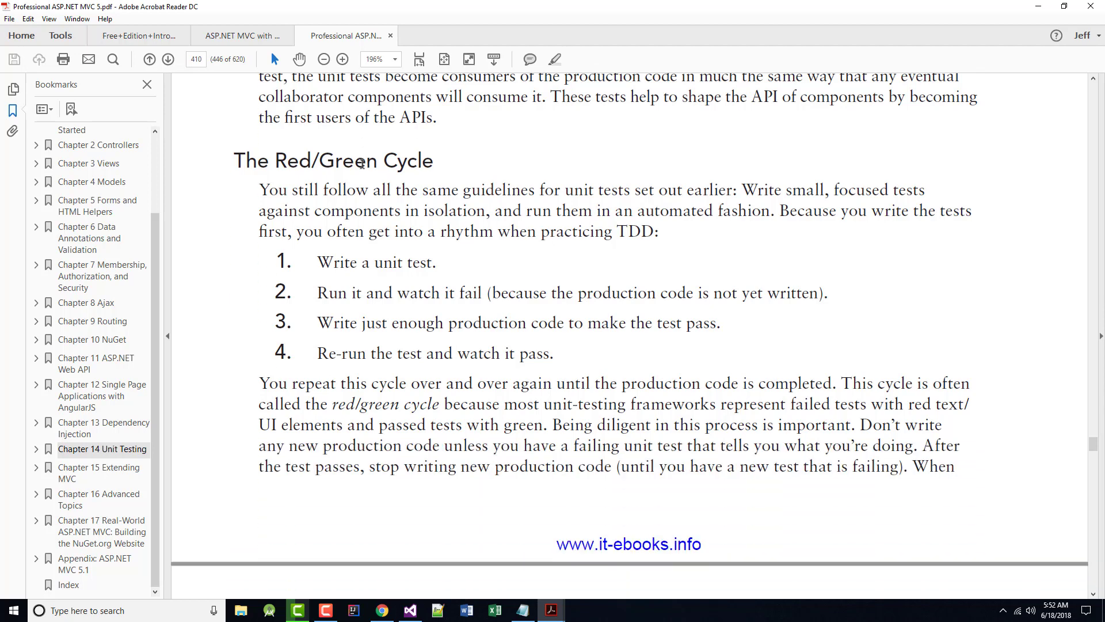
pyautogui.scroll(-1, 362, 162)
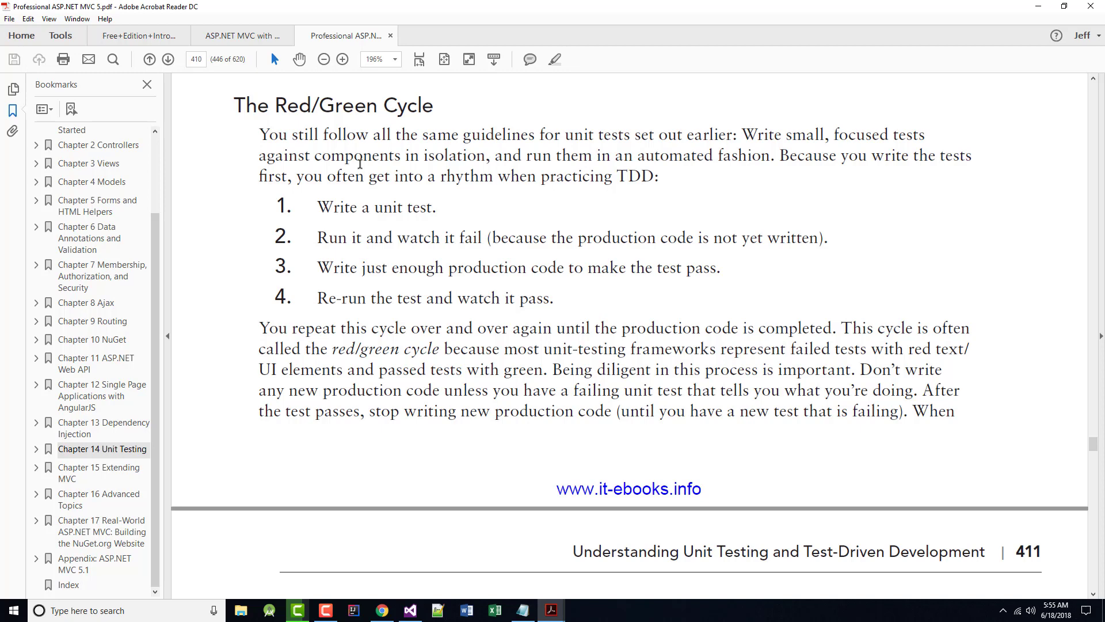
pyautogui.scroll(-4, 360, 161)
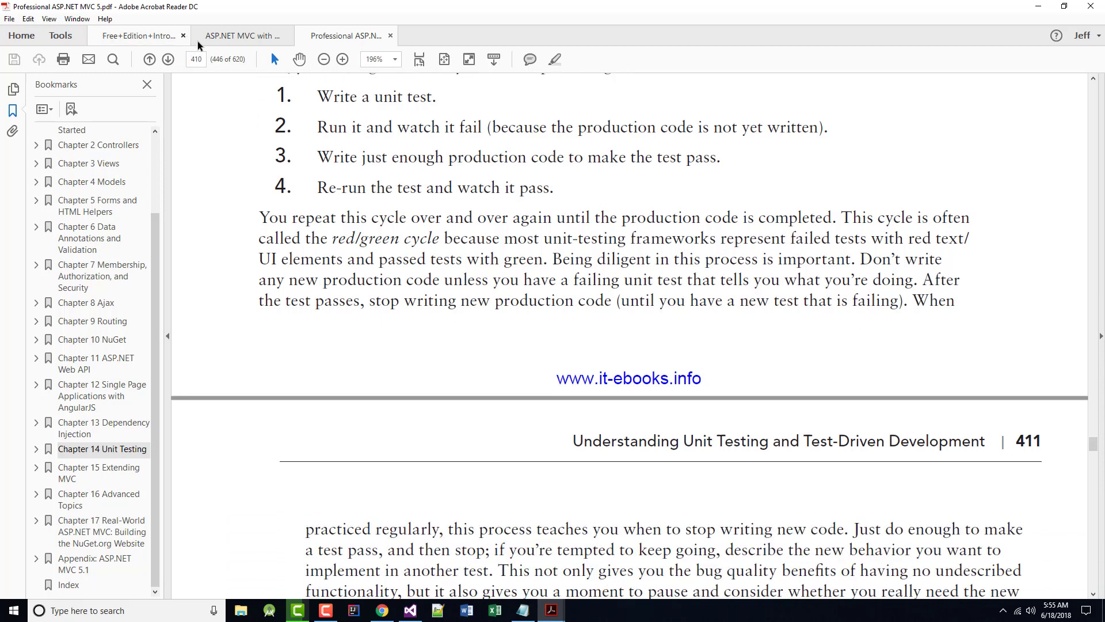
pyautogui.scroll(-2, 576, 210)
pyautogui.scroll(-1, 577, 209)
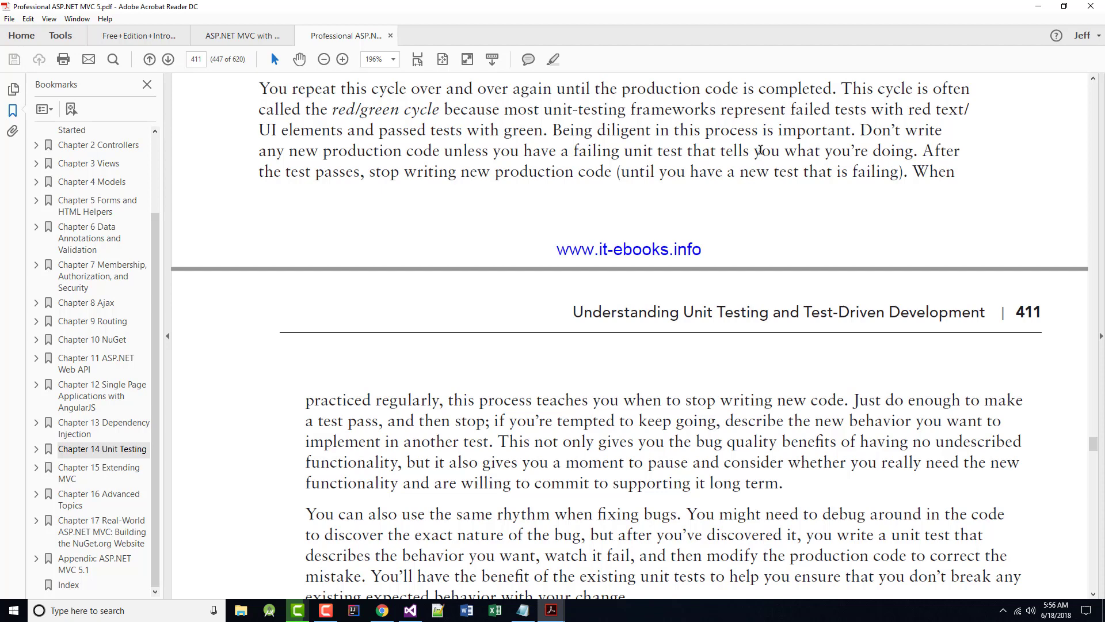
pyautogui.scroll(-1, 760, 149)
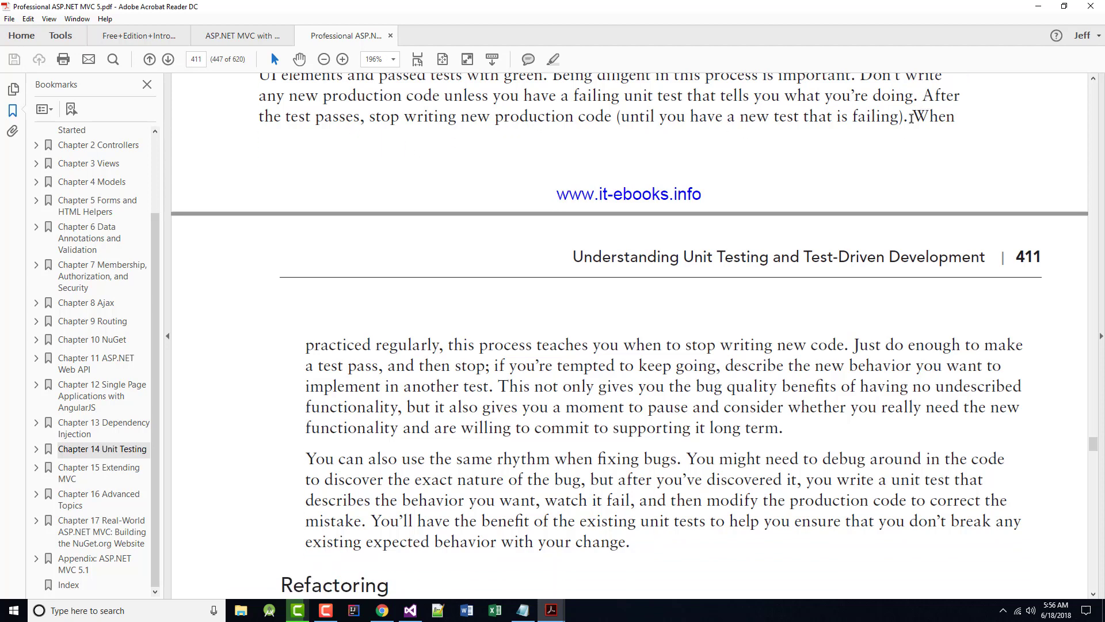
pyautogui.scroll(-2, 872, 125)
pyautogui.scroll(-2, 834, 131)
pyautogui.scroll(-1, 803, 129)
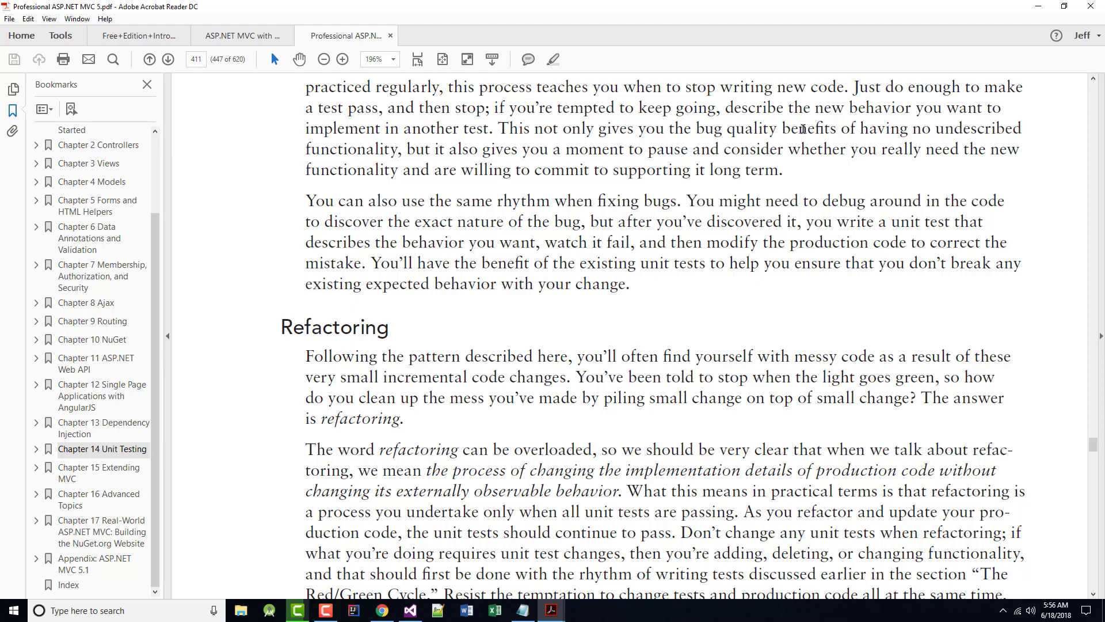
pyautogui.scroll(-1, 736, 172)
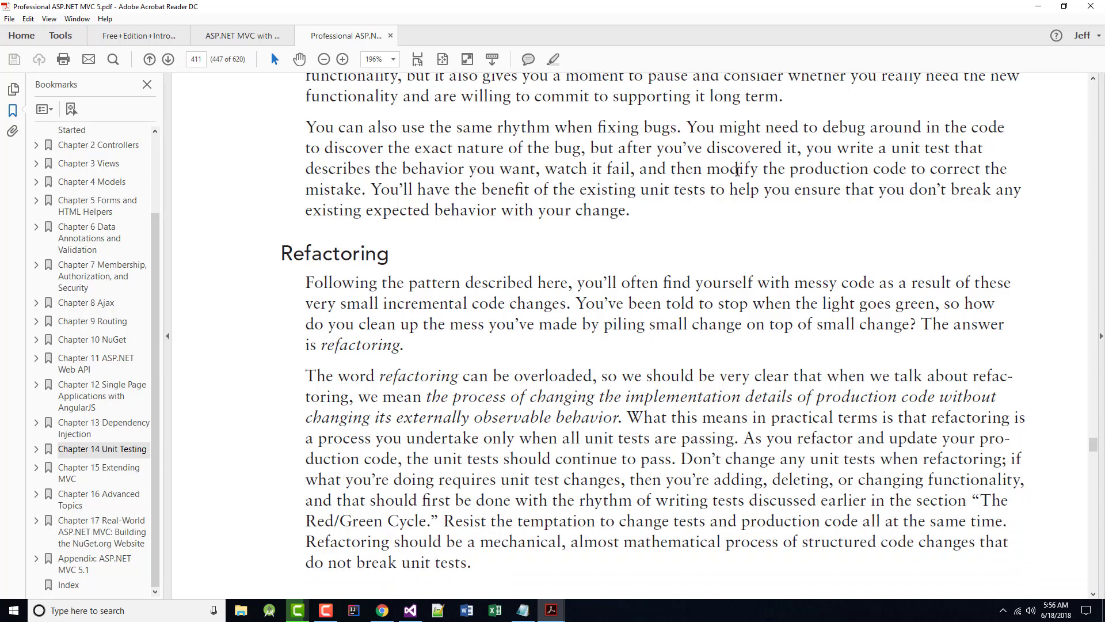
pyautogui.scroll(-1, 736, 172)
pyautogui.scroll(-1, 735, 171)
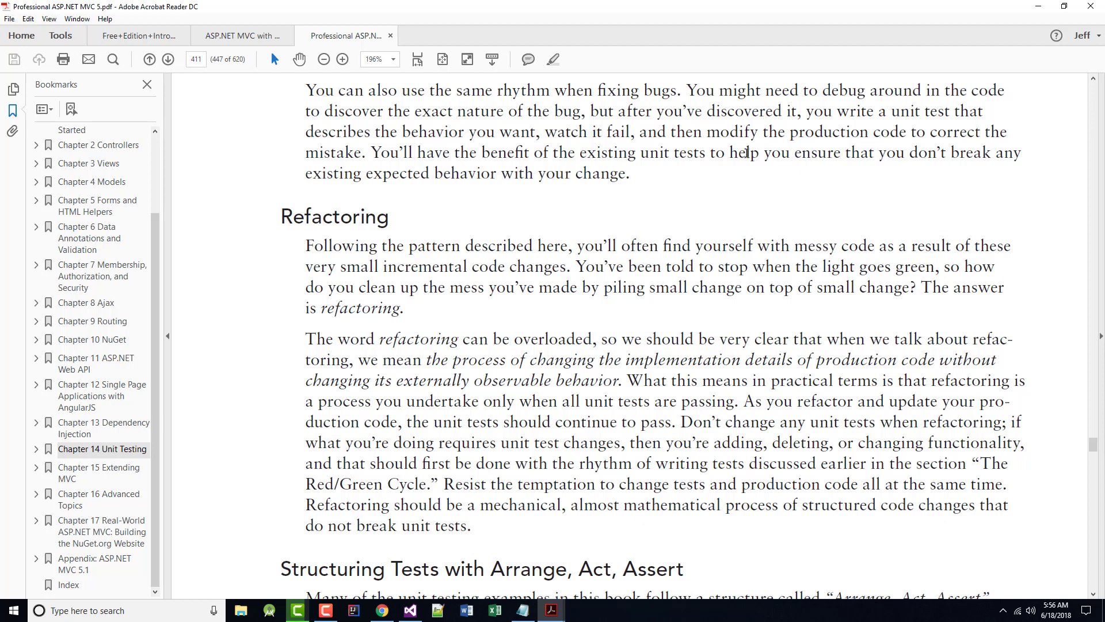
pyautogui.scroll(-1, 746, 153)
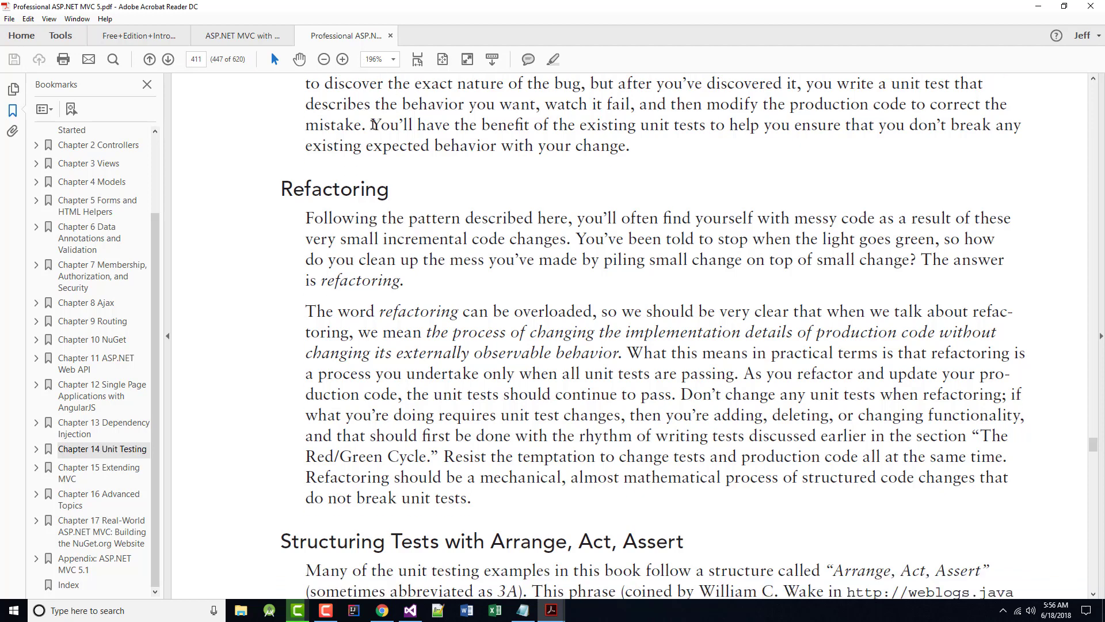
# Mark the Refactoring sentence about benefiting from existing unit tests, then clear it.
pyautogui.moveTo(370, 125); pyautogui.dragTo(639, 140)
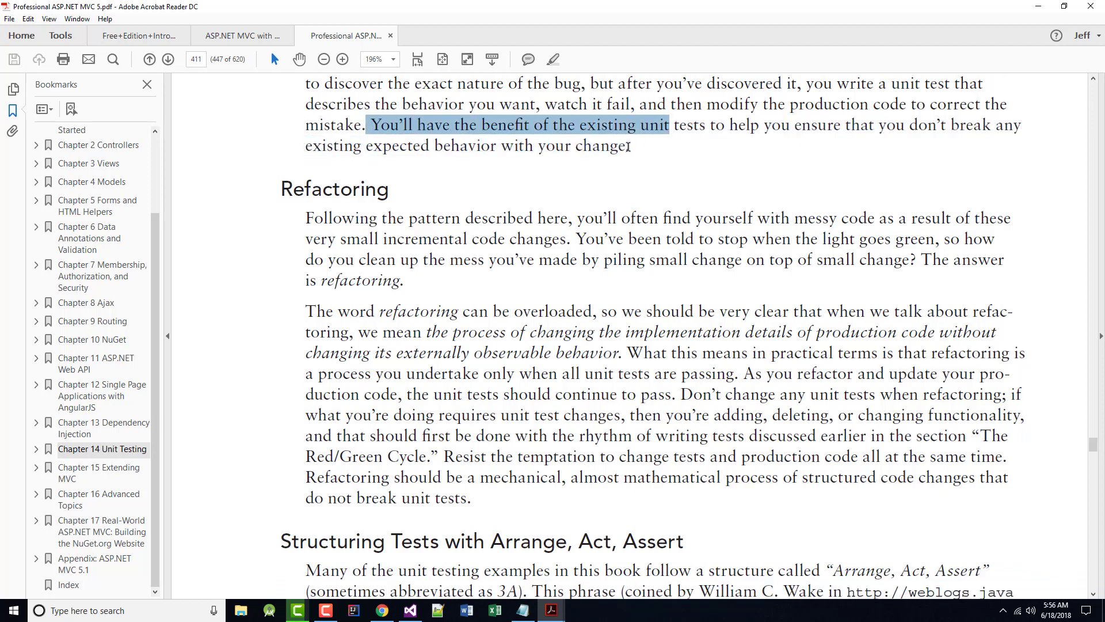
pyautogui.click(724, 128)
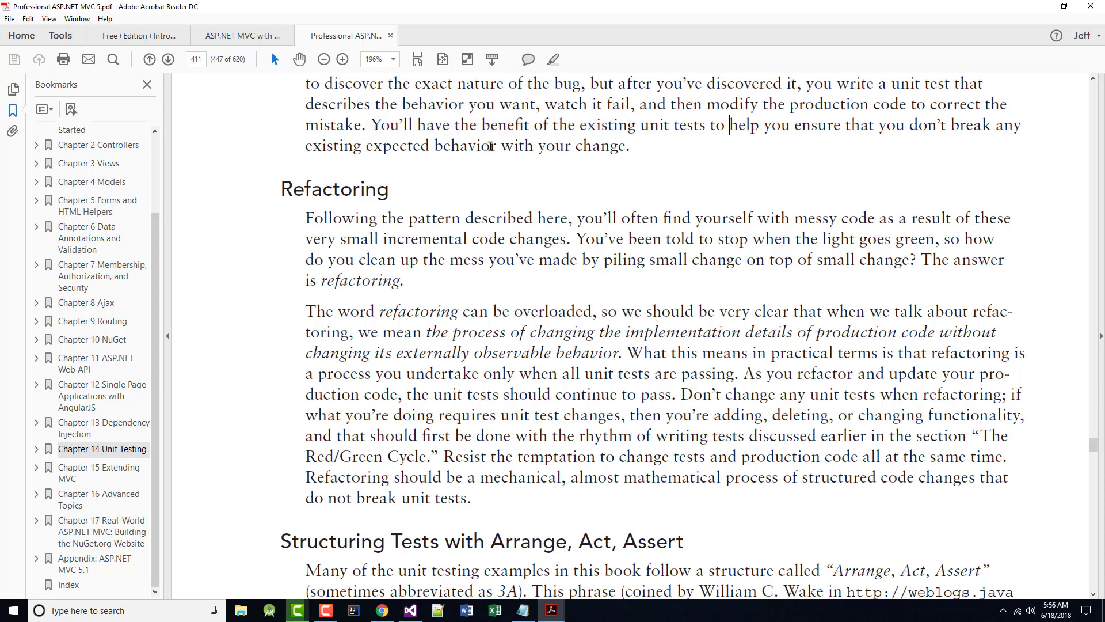
pyautogui.scroll(-1, 496, 149)
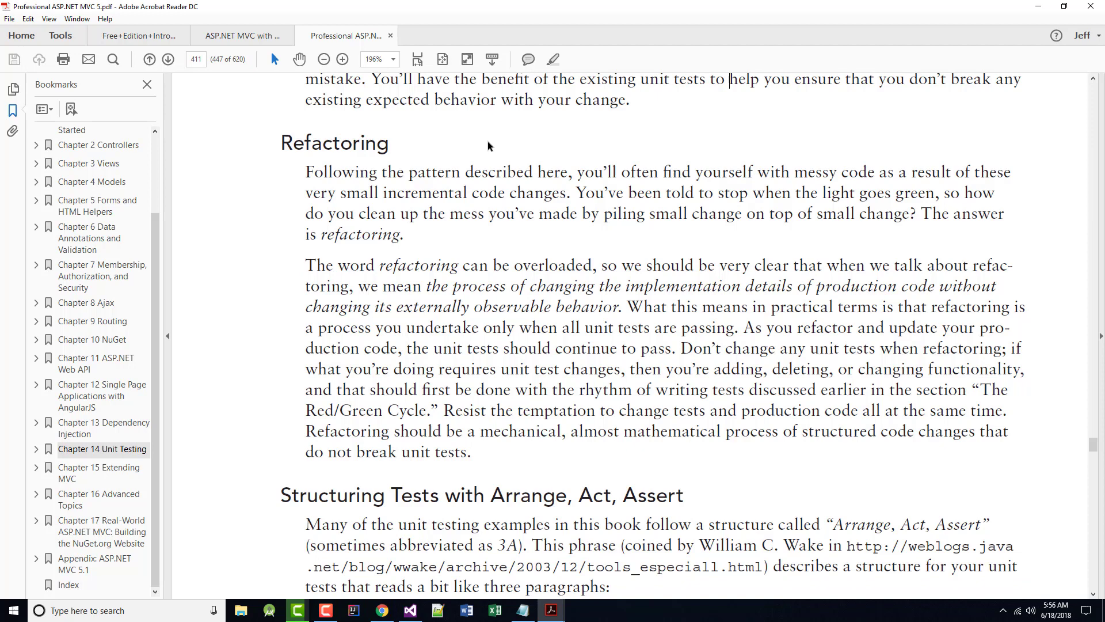
pyautogui.scroll(-1, 490, 147)
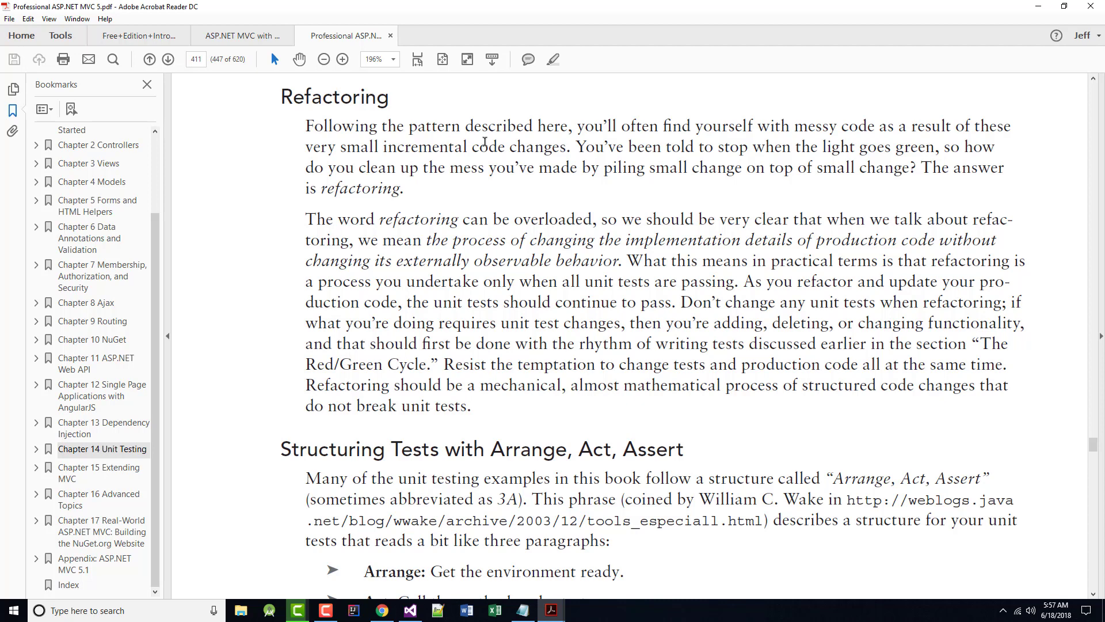
pyautogui.scroll(-2, 437, 156)
pyautogui.scroll(-2, 445, 164)
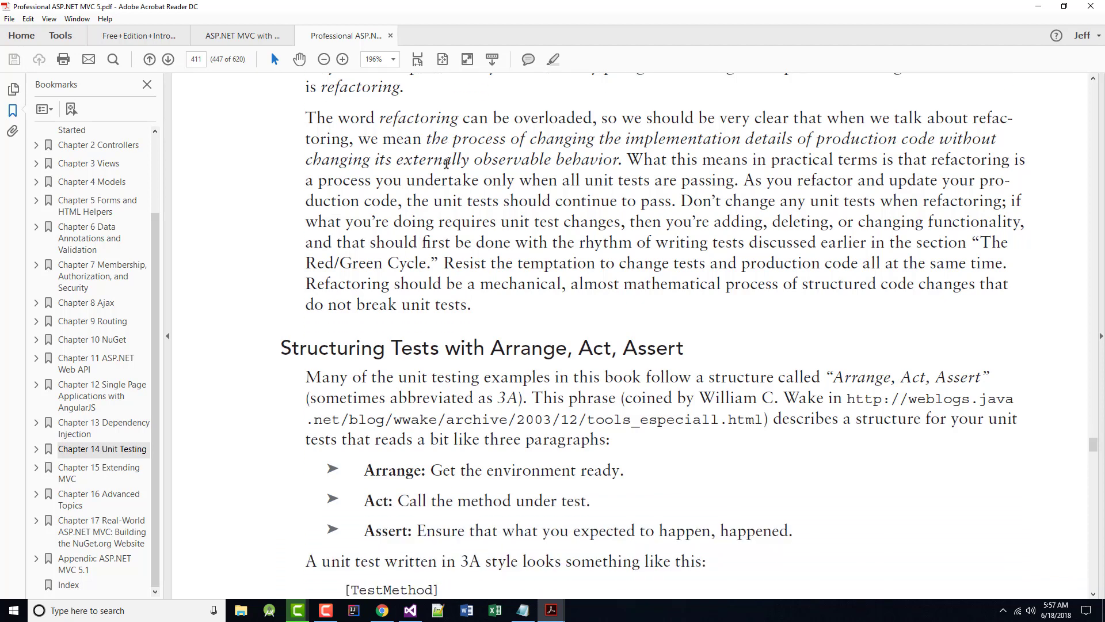
pyautogui.scroll(-1, 447, 163)
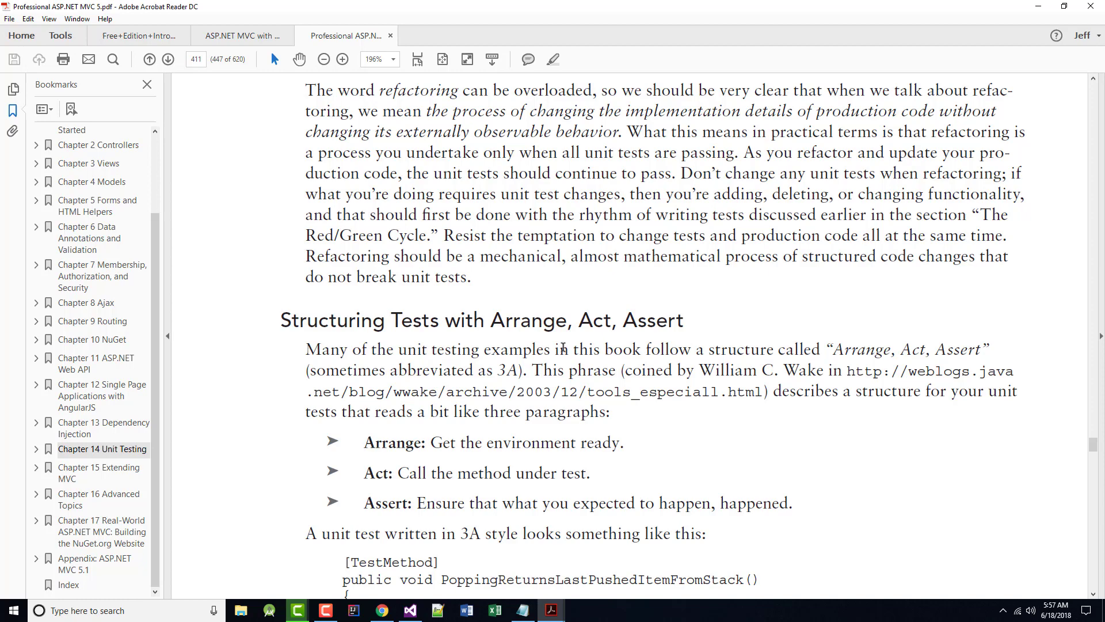
# Switch from the book to the UnitTest solution in Visual Studio.
pyautogui.click(418, 615)
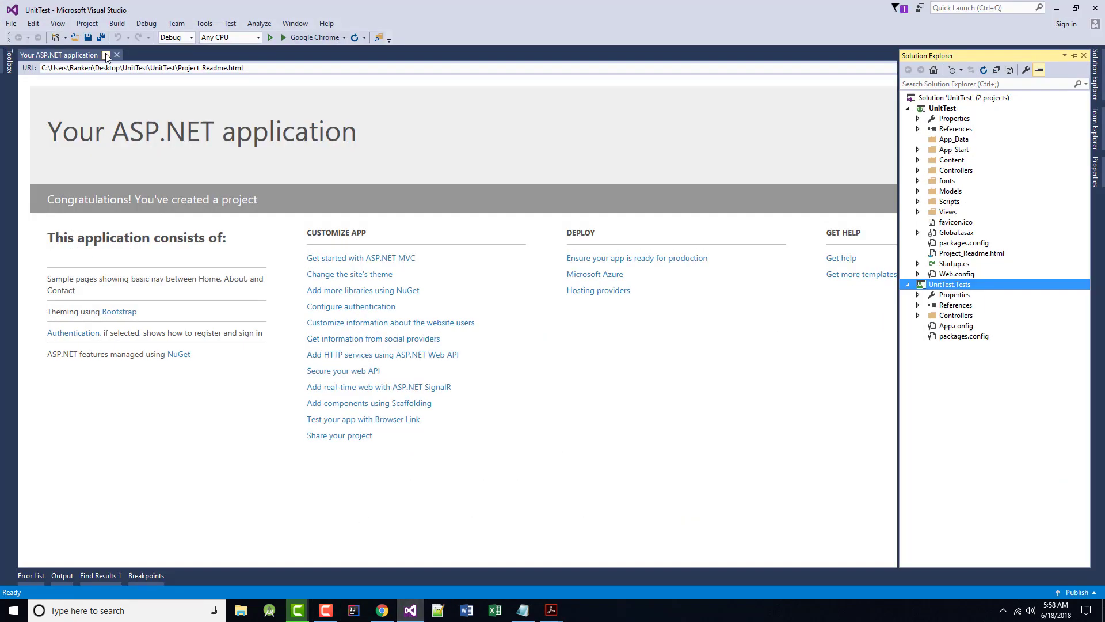
# Close the ASP.NET readme page and expand the Models, Scripts and Views folders.
pyautogui.click(117, 54)
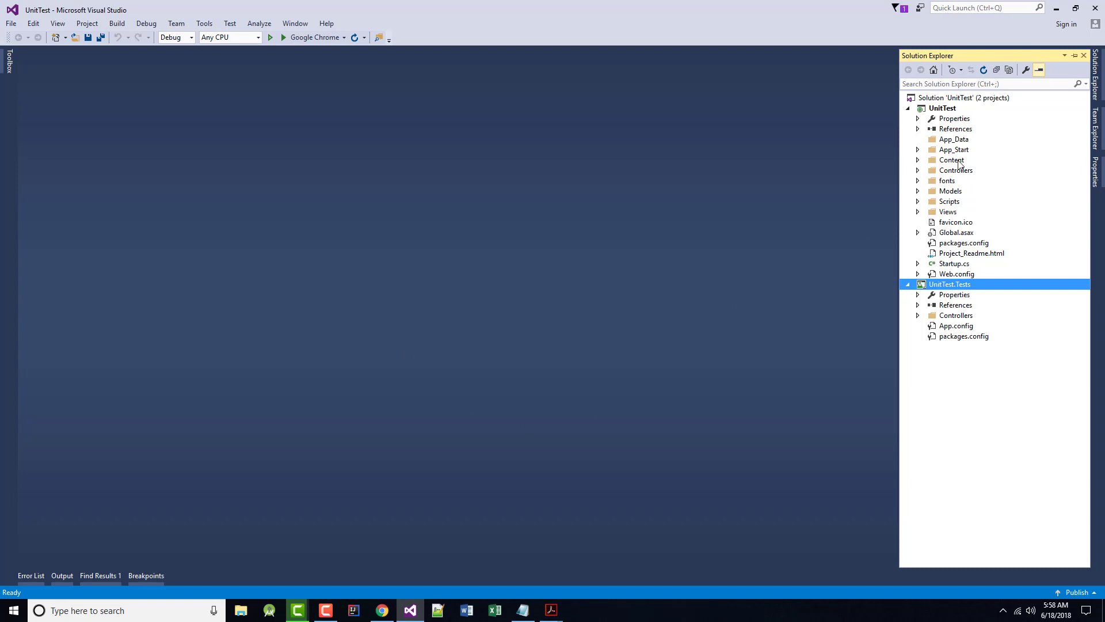
pyautogui.click(918, 191)
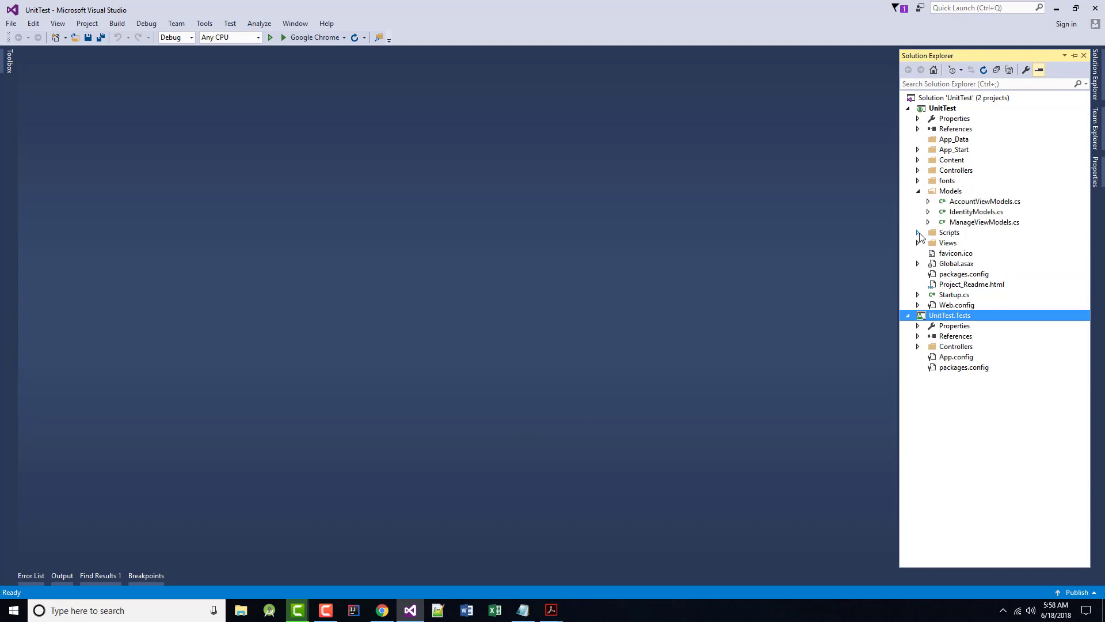
pyautogui.click(918, 233)
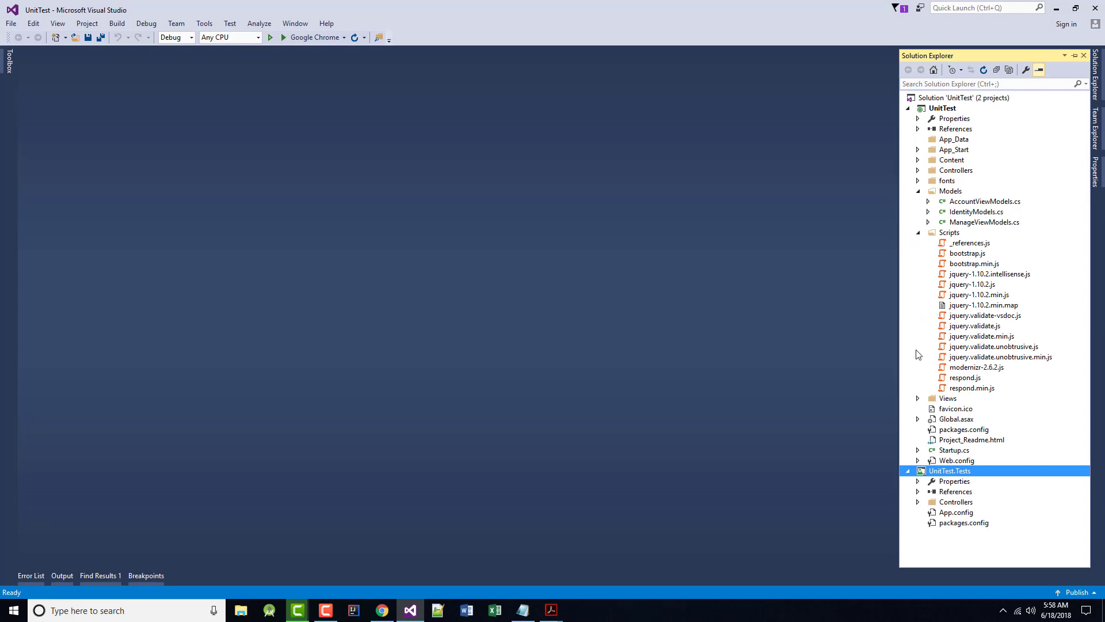
pyautogui.click(918, 398)
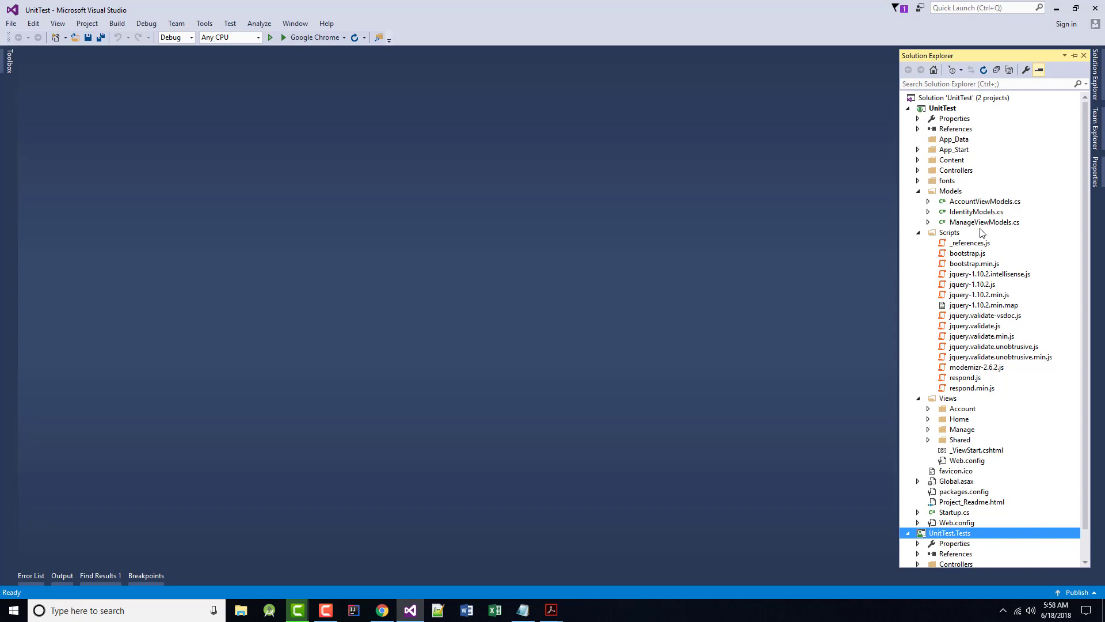
# Select and expand the Controllers folder to list Account, Home and Manage controllers.
pyautogui.click(953, 192)
pyautogui.rightClick(953, 192)
pyautogui.click(954, 172)
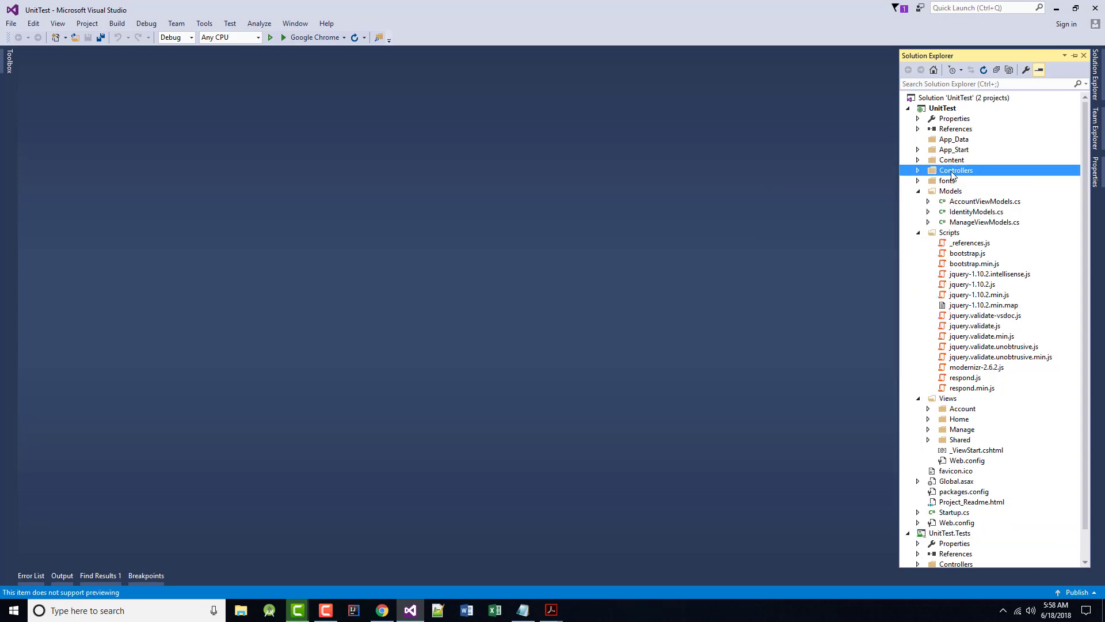
pyautogui.click(919, 171)
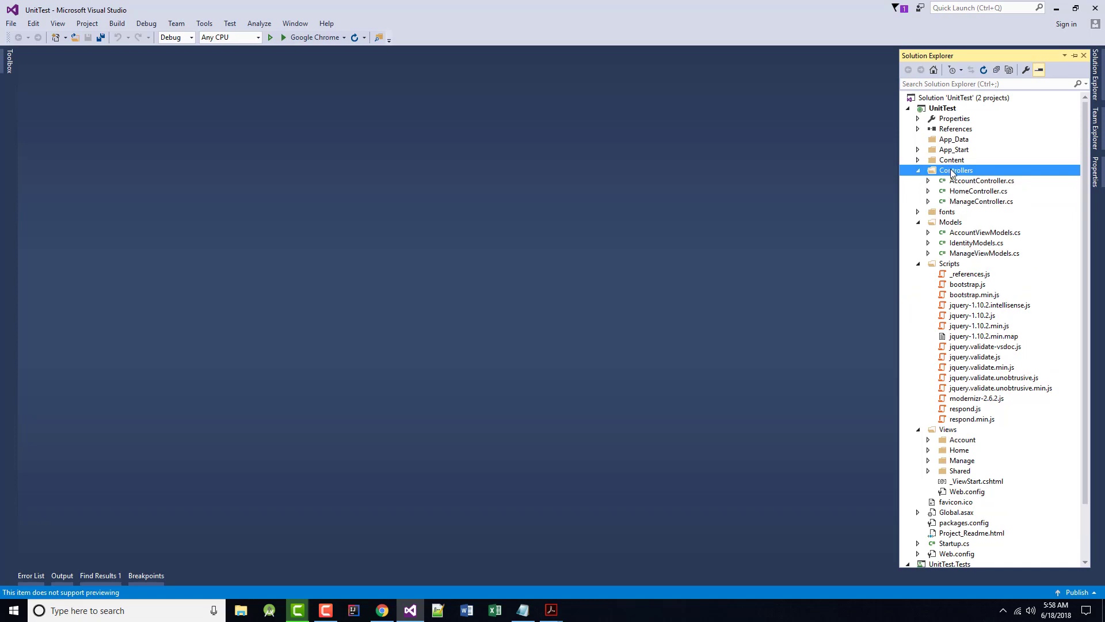
# Add a new MVC 5 Controller – Empty named DemoController to the Controllers folder.
pyautogui.rightClick(952, 172)
pyautogui.moveTo(788, 204)
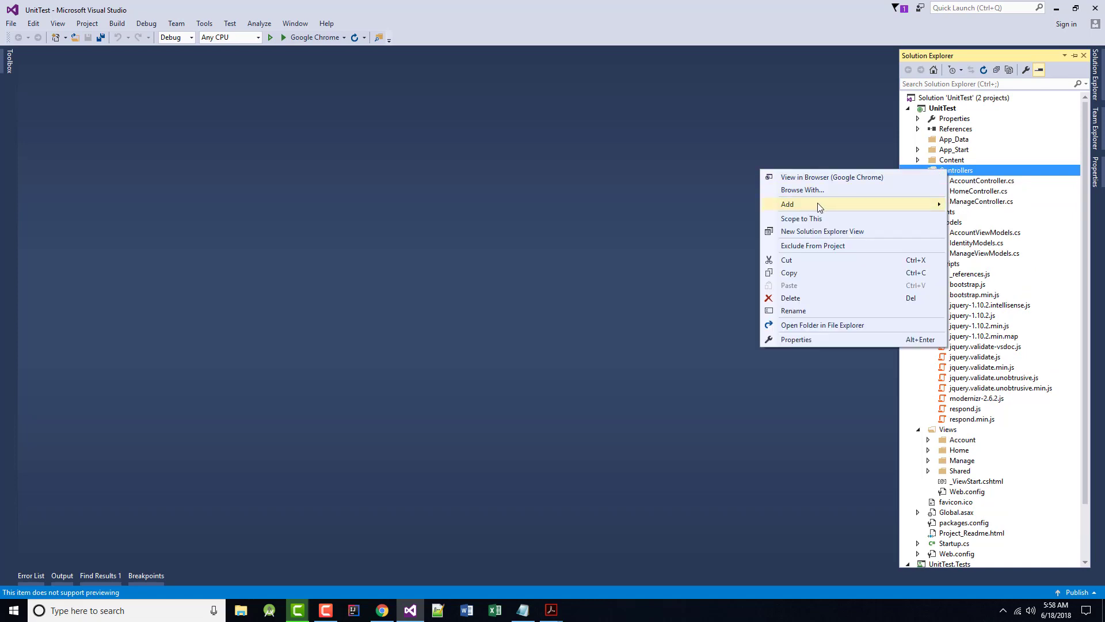
pyautogui.click(603, 209)
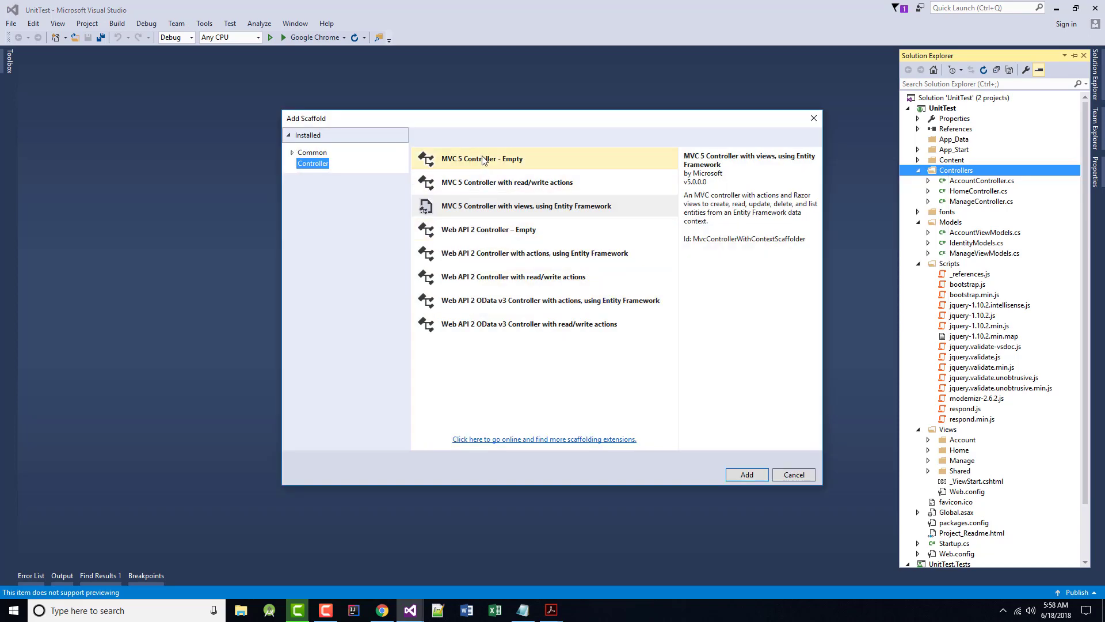
pyautogui.click(483, 159)
pyautogui.click(744, 475)
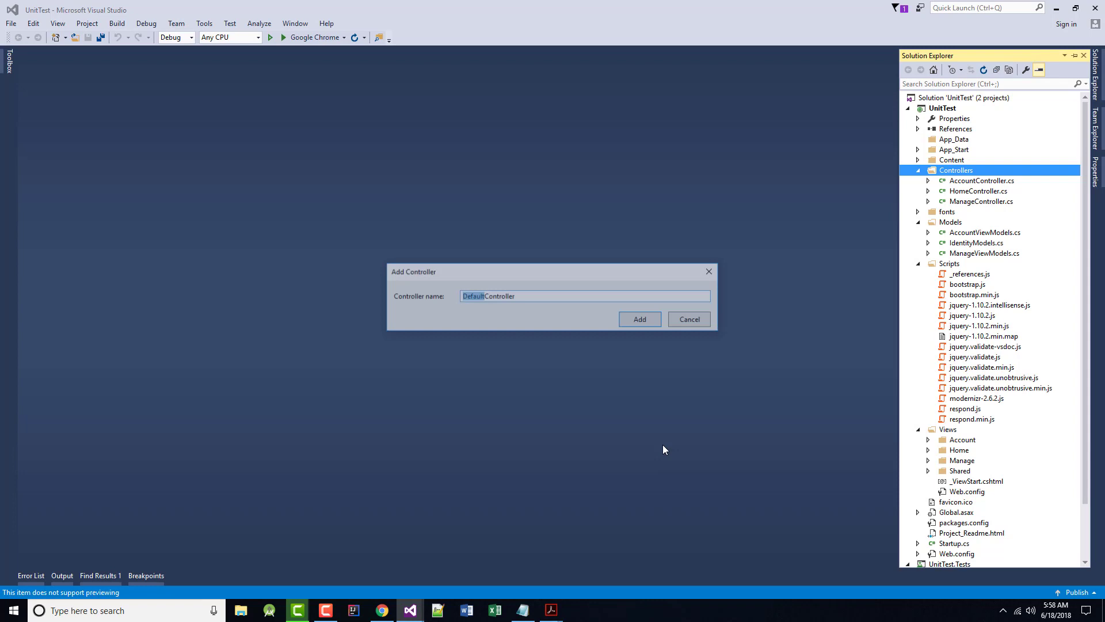
pyautogui.write('D')
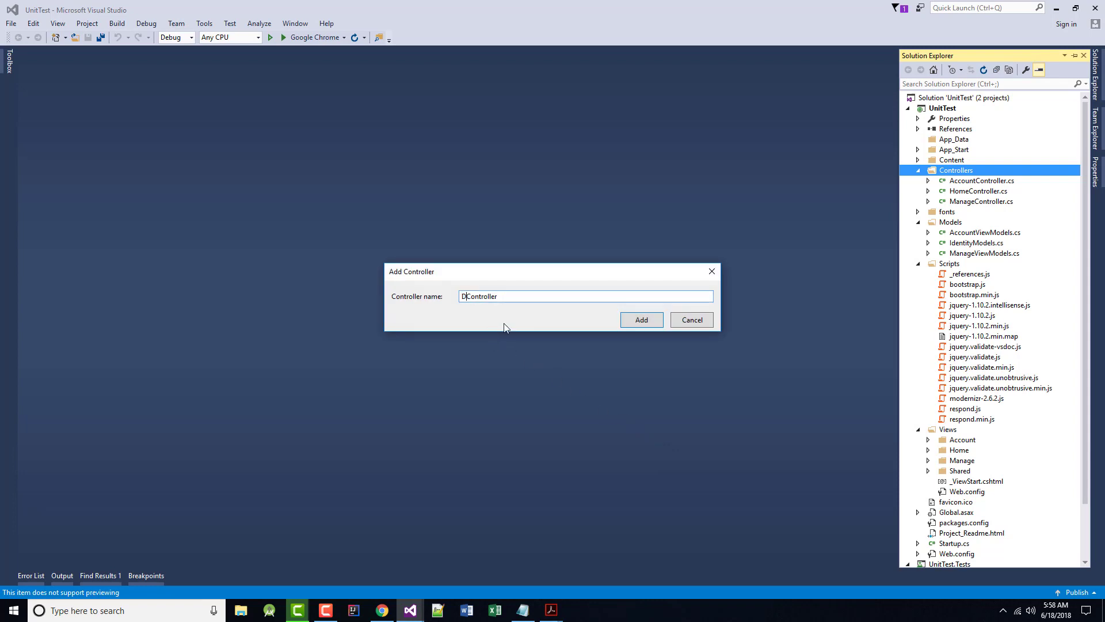
pyautogui.write('mo')
pyautogui.press('BackSpace')
pyautogui.press('BackSpace')
pyautogui.press('BackSpace')
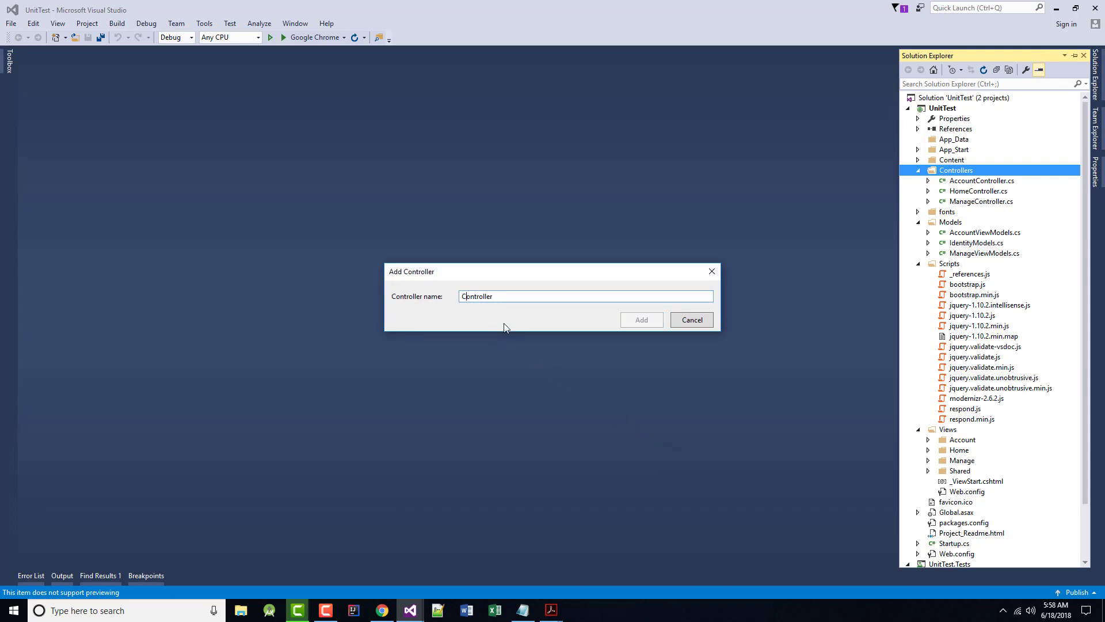
pyautogui.write('Demo')
pyautogui.press('Return')
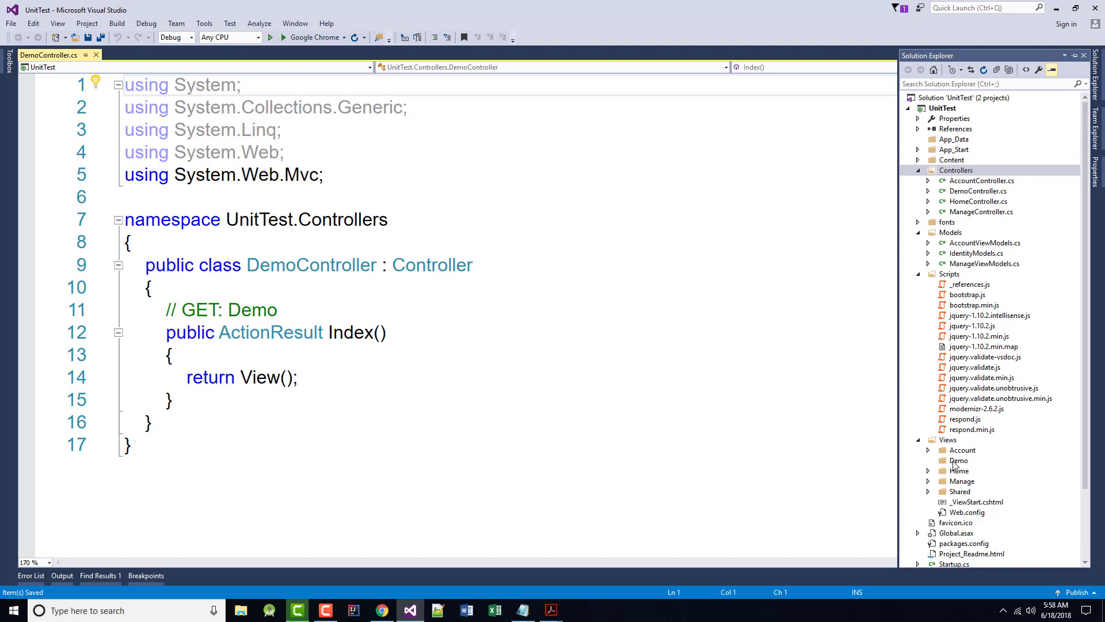
# Start renaming the new DemoController.cs file from its context menu.
pyautogui.click(962, 194)
pyautogui.rightClick(960, 193)
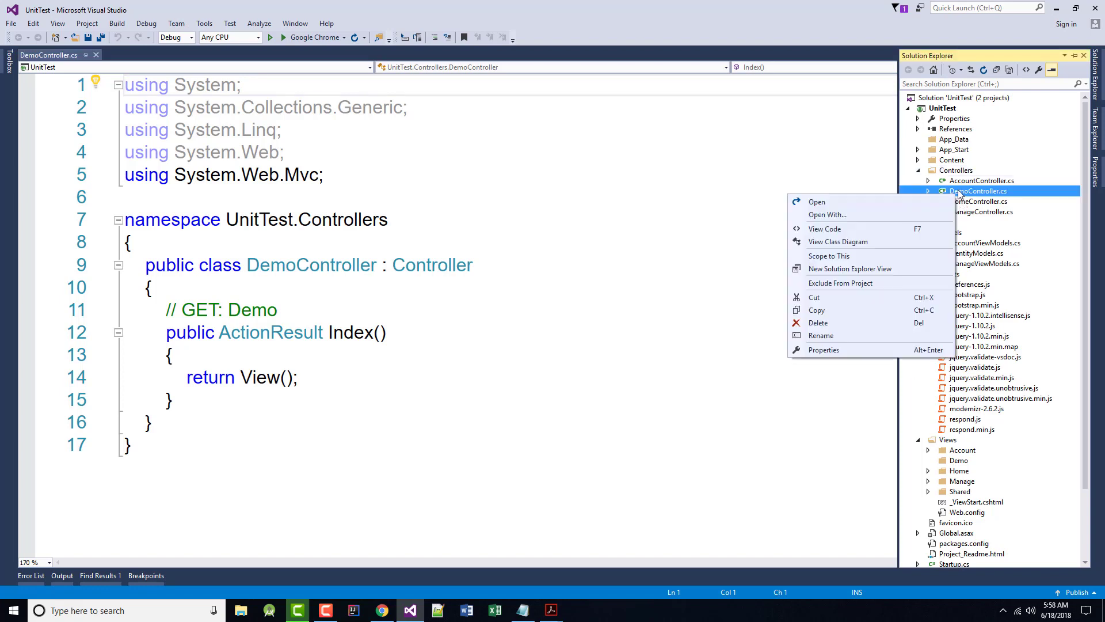
pyautogui.click(828, 336)
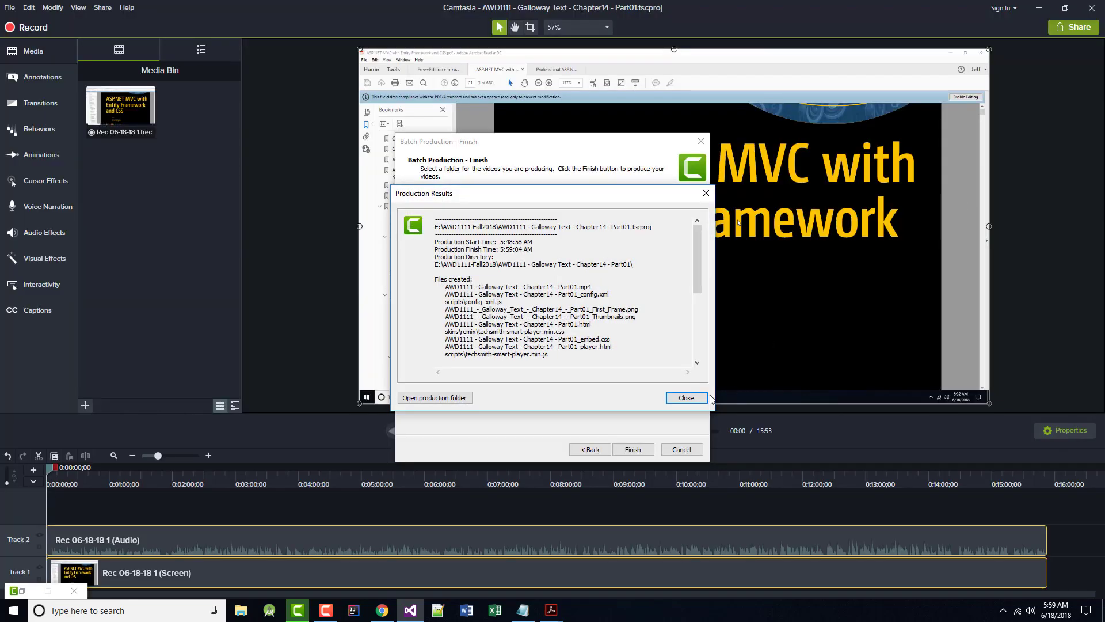
# Dismiss the Production Results and delete the recording clips from the Camtasia timeline.
pyautogui.click(670, 397)
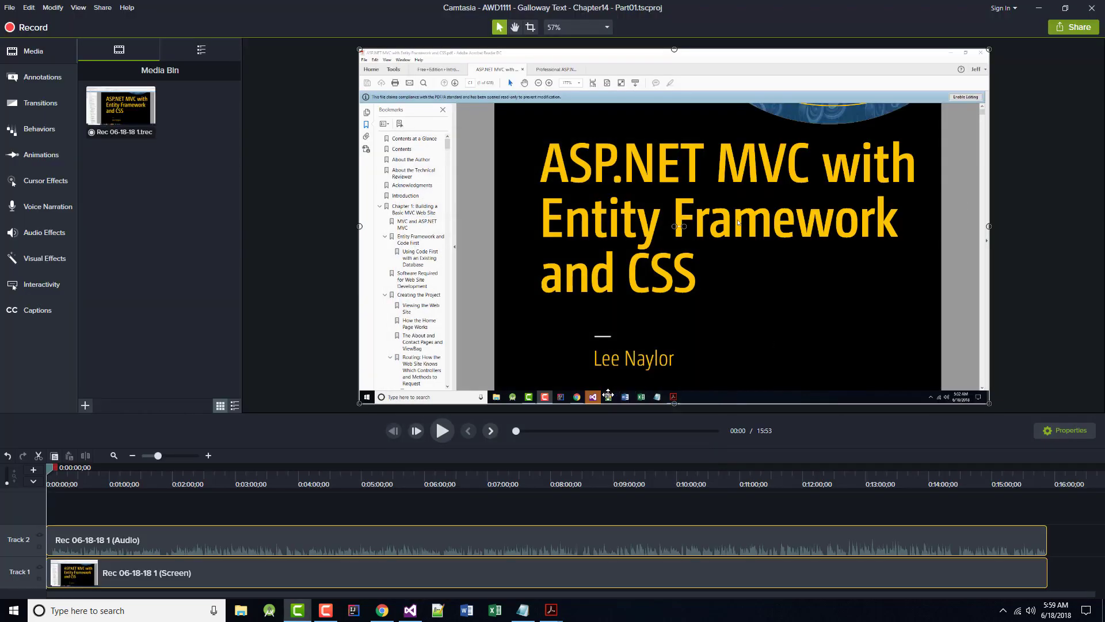
pyautogui.rightClick(542, 536)
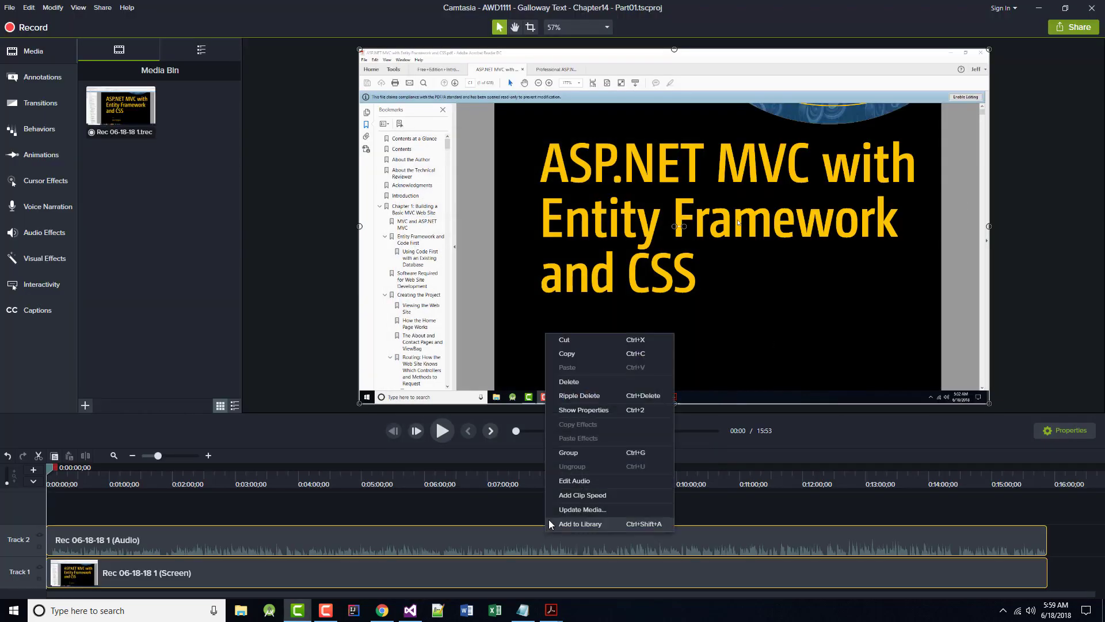
pyautogui.click(567, 382)
# Delete the recording from the media bin and minimise Camtasia back to Visual Studio.
pyautogui.rightClick(123, 118)
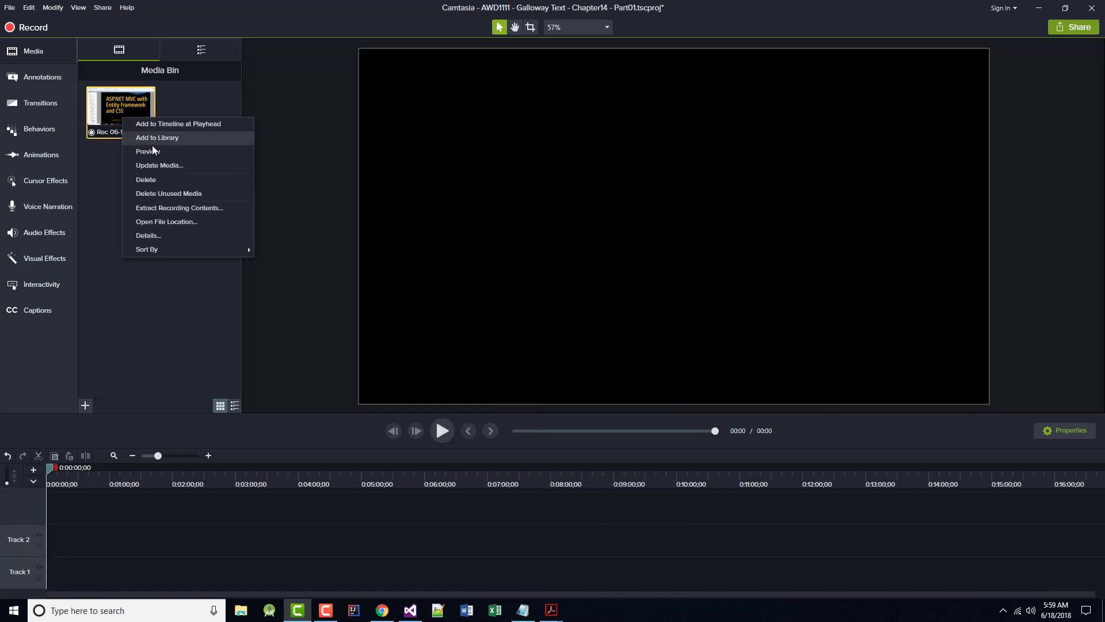
pyautogui.click(159, 182)
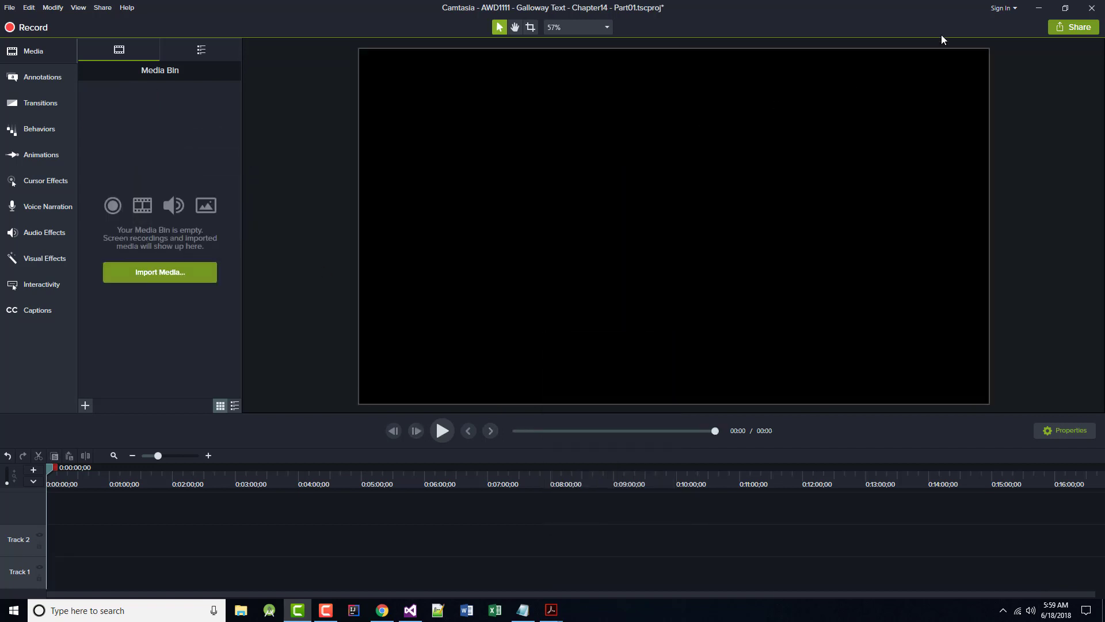
pyautogui.click(1039, 11)
# Rename DemoController.cs to Demo2Controller.cs, updating all references to the class.
pyautogui.click(952, 202)
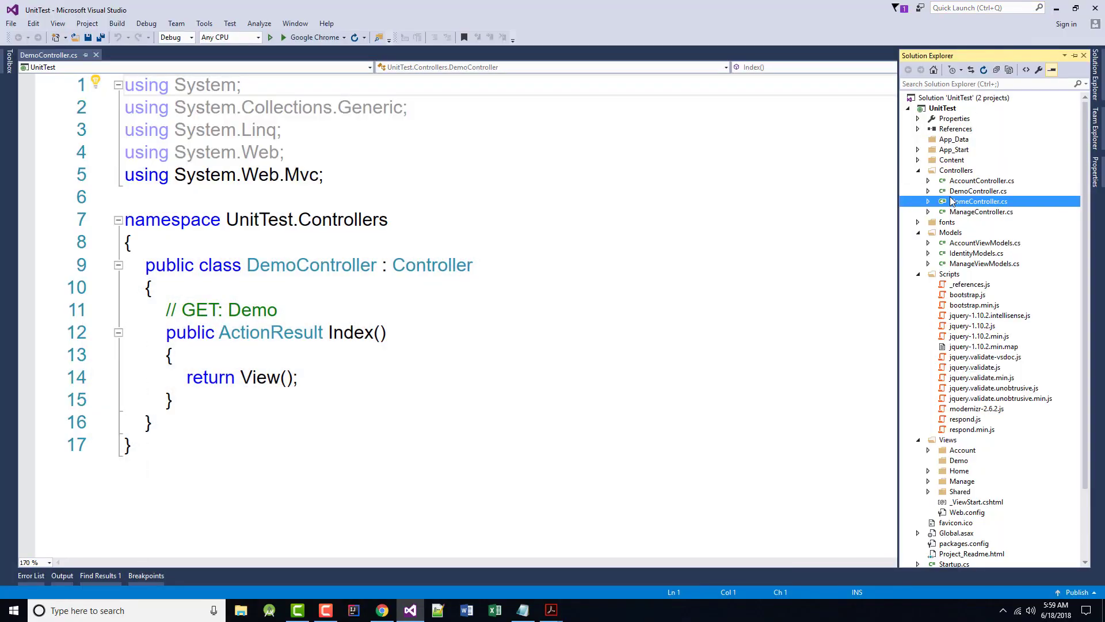
pyautogui.rightClick(957, 191)
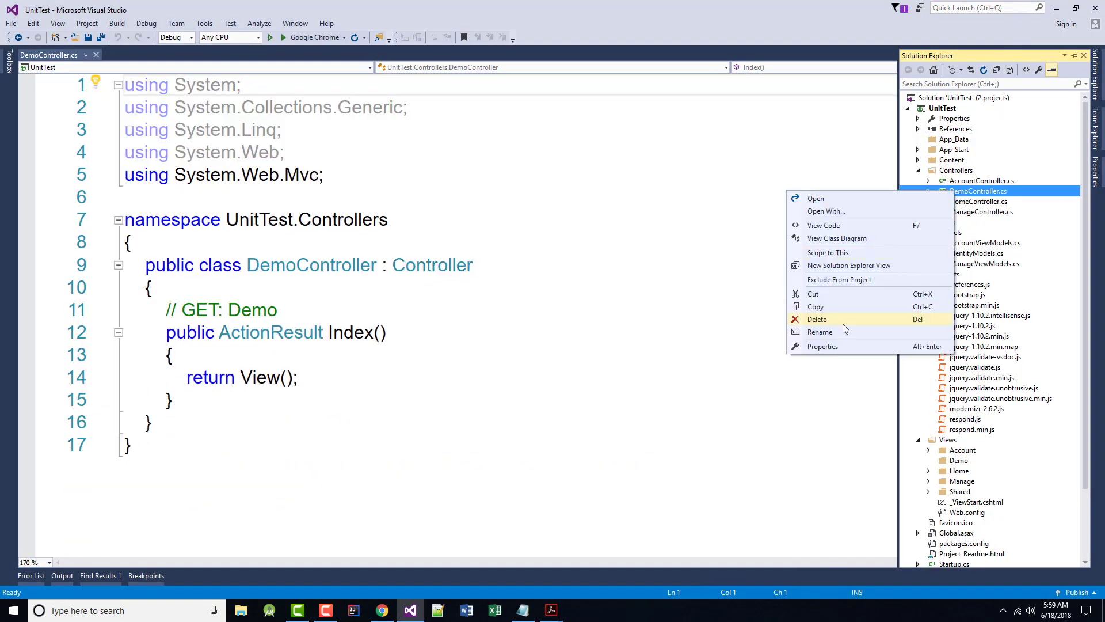
pyautogui.click(822, 333)
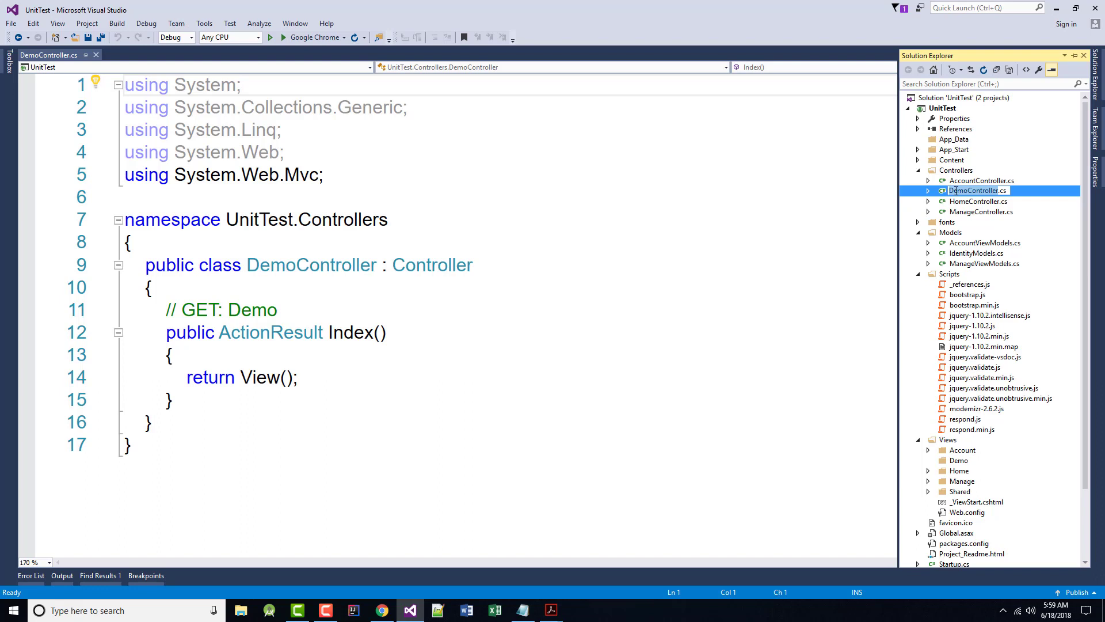
pyautogui.click(969, 190)
pyautogui.write('2')
pyautogui.press('Return')
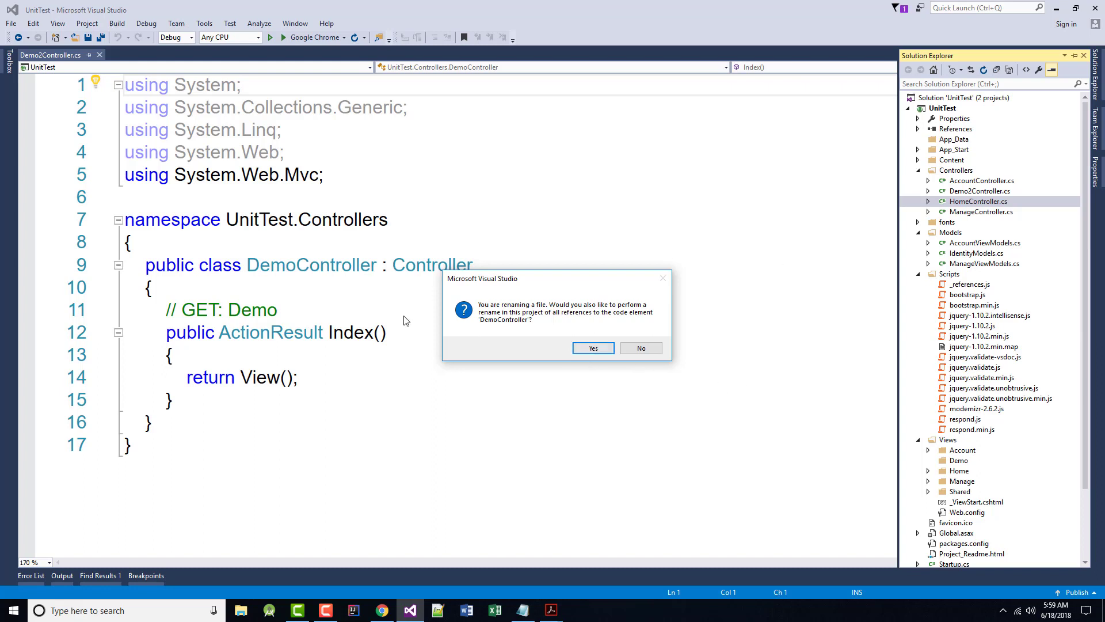
pyautogui.click(593, 349)
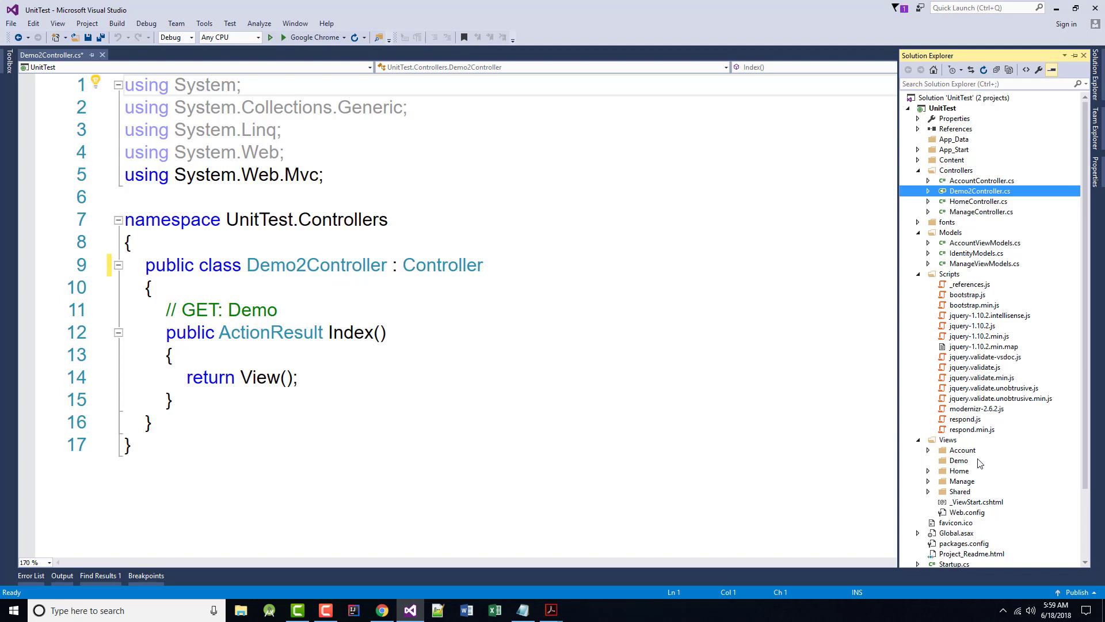
# Check the Demo views folder and the 2 in Demo2Controller, then bring the book forward.
pyautogui.click(959, 461)
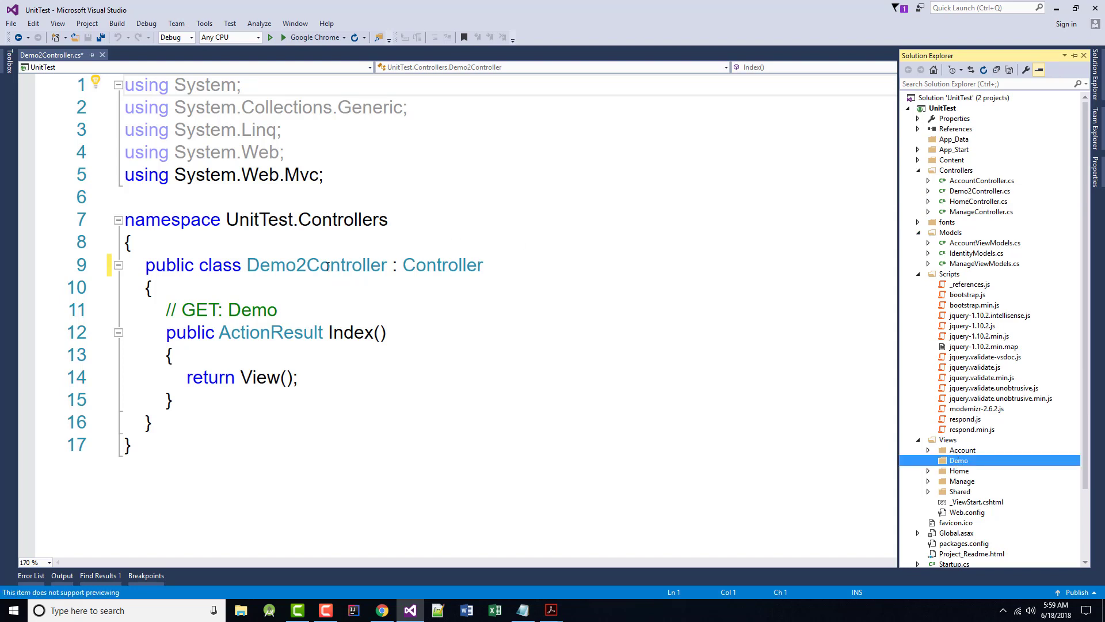
pyautogui.moveTo(297, 266); pyautogui.dragTo(308, 266)
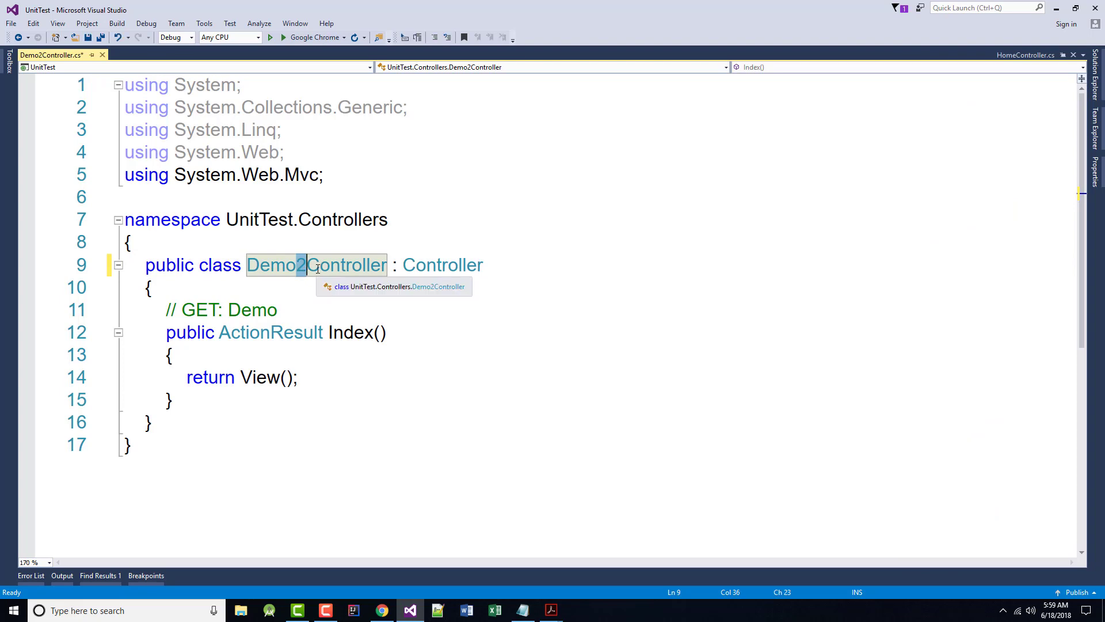
pyautogui.click(1057, 8)
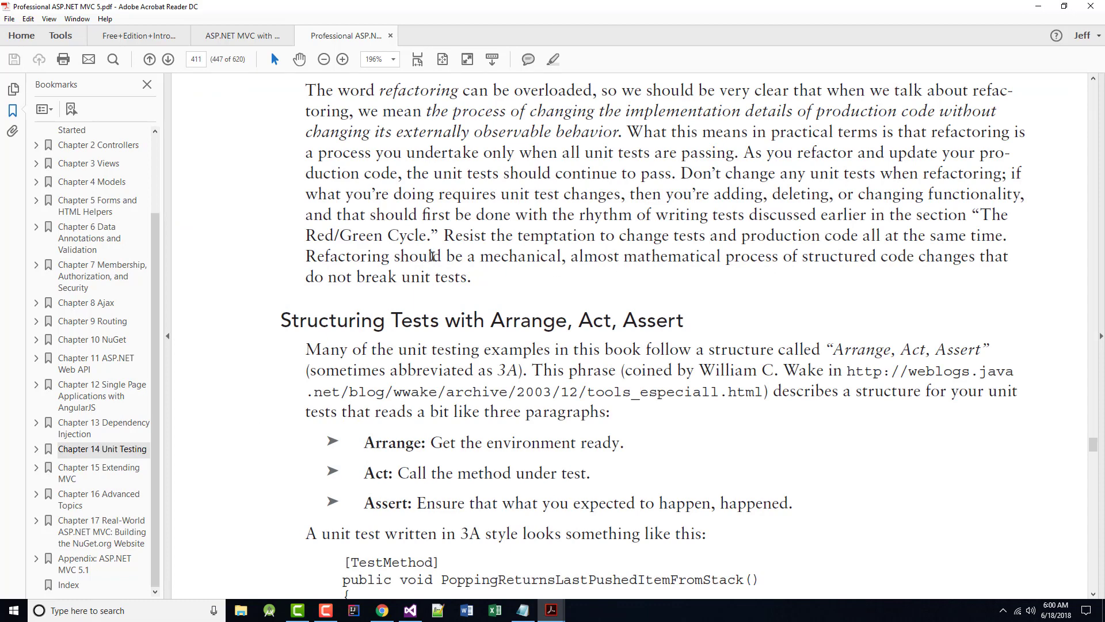
pyautogui.scroll(-2, 432, 256)
pyautogui.scroll(-1, 434, 254)
pyautogui.scroll(-1, 436, 252)
pyautogui.scroll(-1, 440, 249)
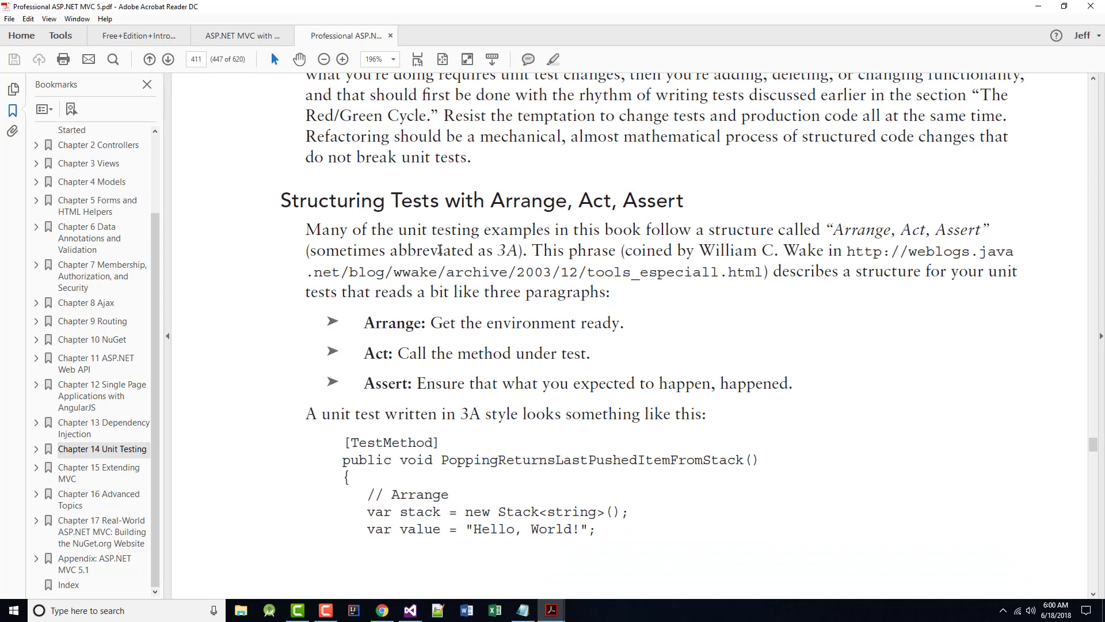
pyautogui.scroll(-1, 440, 249)
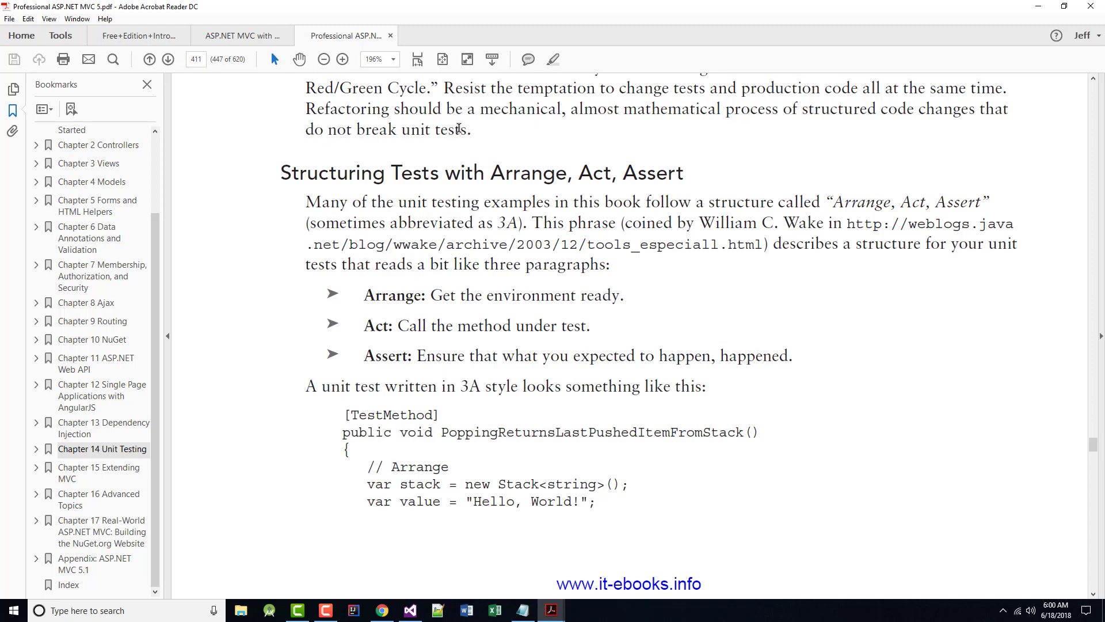
pyautogui.scroll(-2, 458, 129)
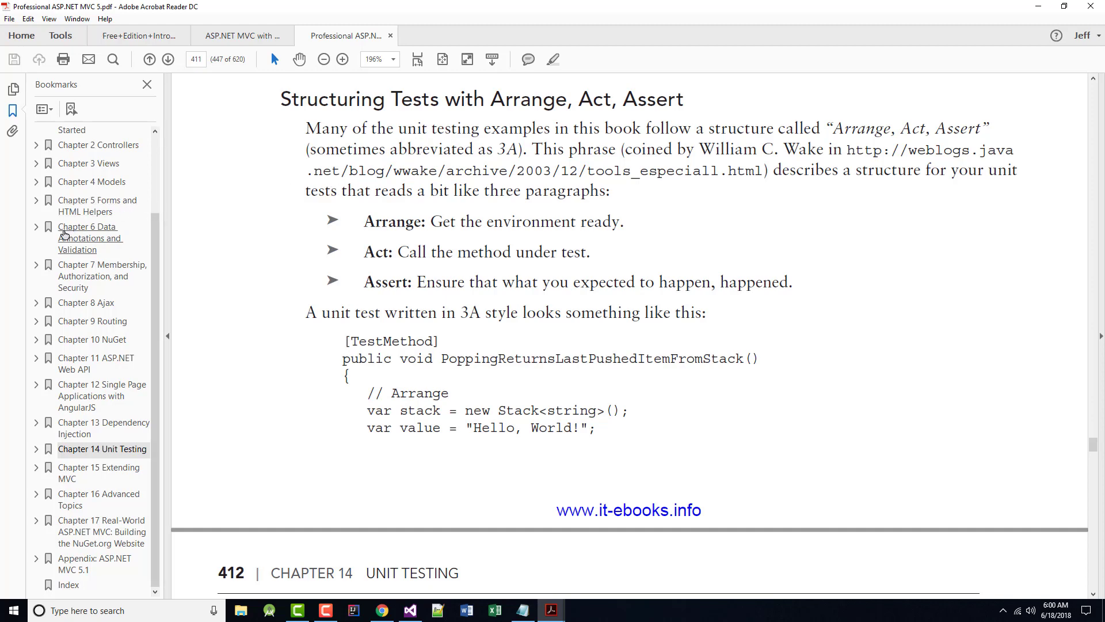
pyautogui.scroll(-1, 445, 228)
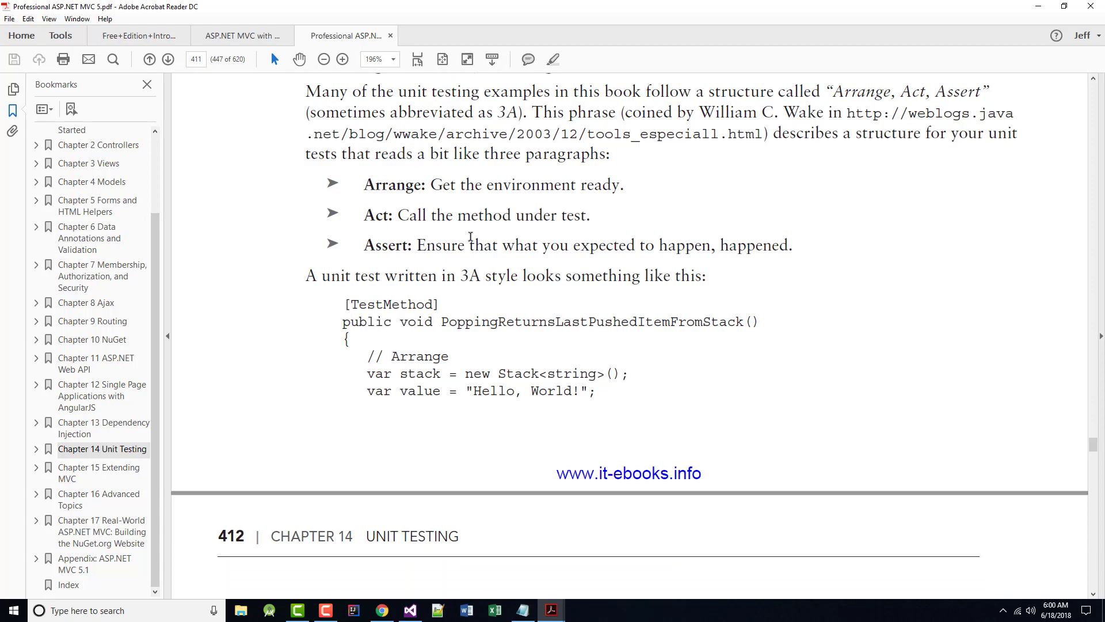
pyautogui.scroll(-1, 445, 228)
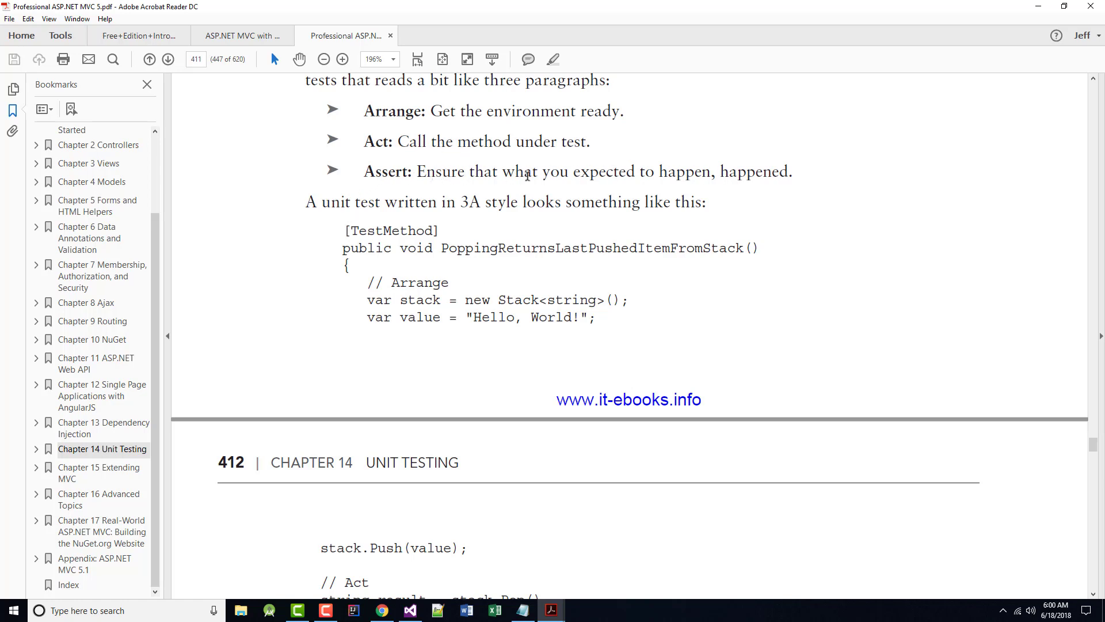
pyautogui.scroll(-1, 519, 239)
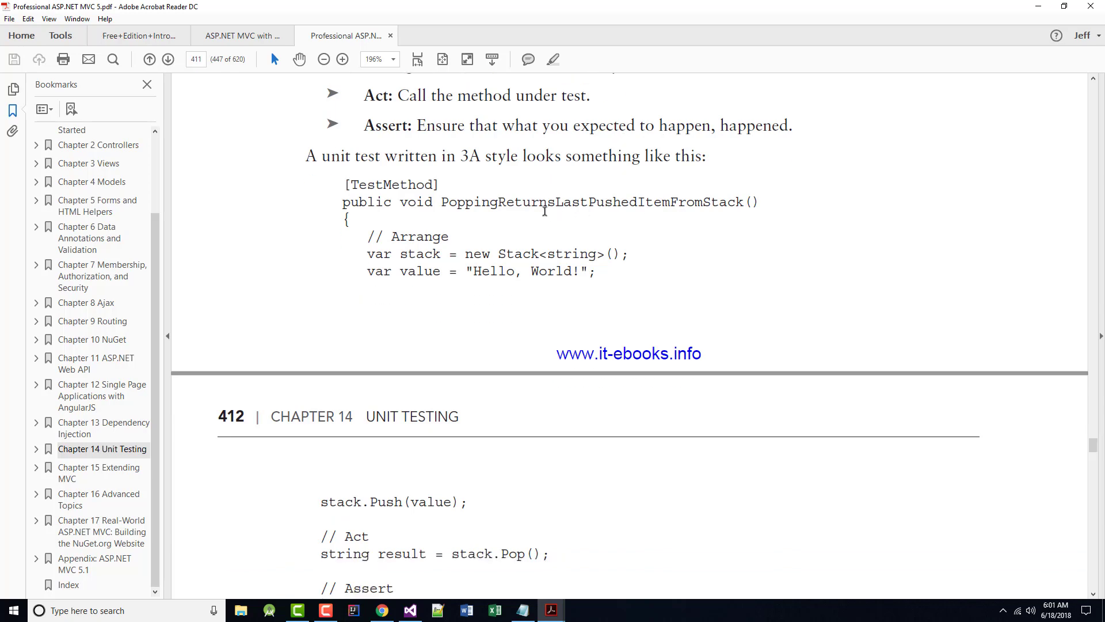
pyautogui.scroll(-2, 519, 239)
pyautogui.scroll(-2, 519, 239)
pyautogui.scroll(-1, 509, 244)
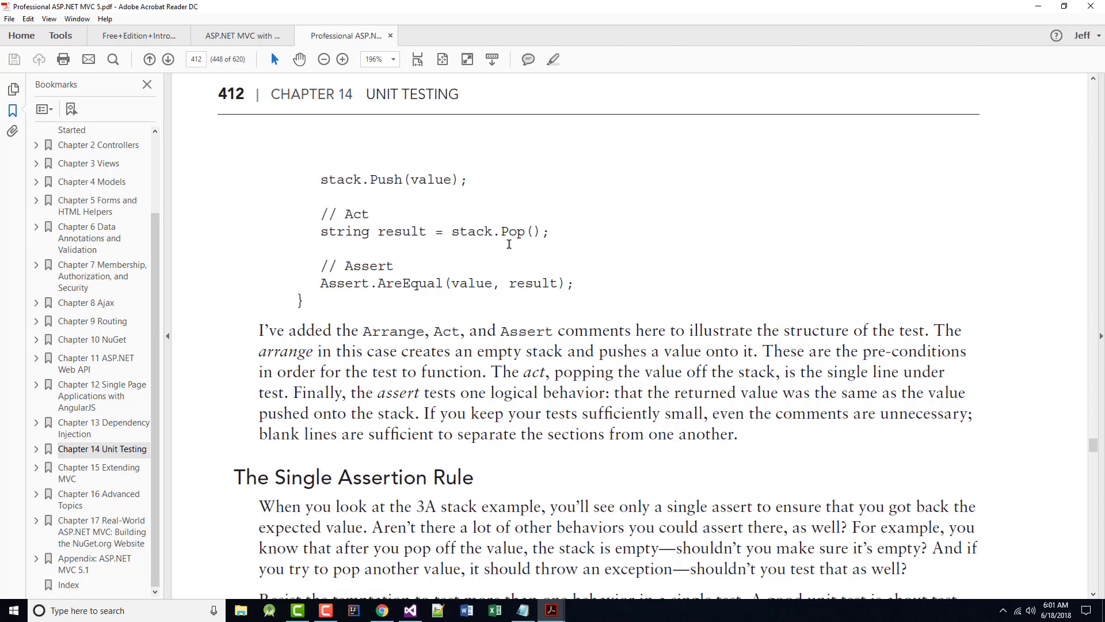
pyautogui.scroll(-1, 377, 357)
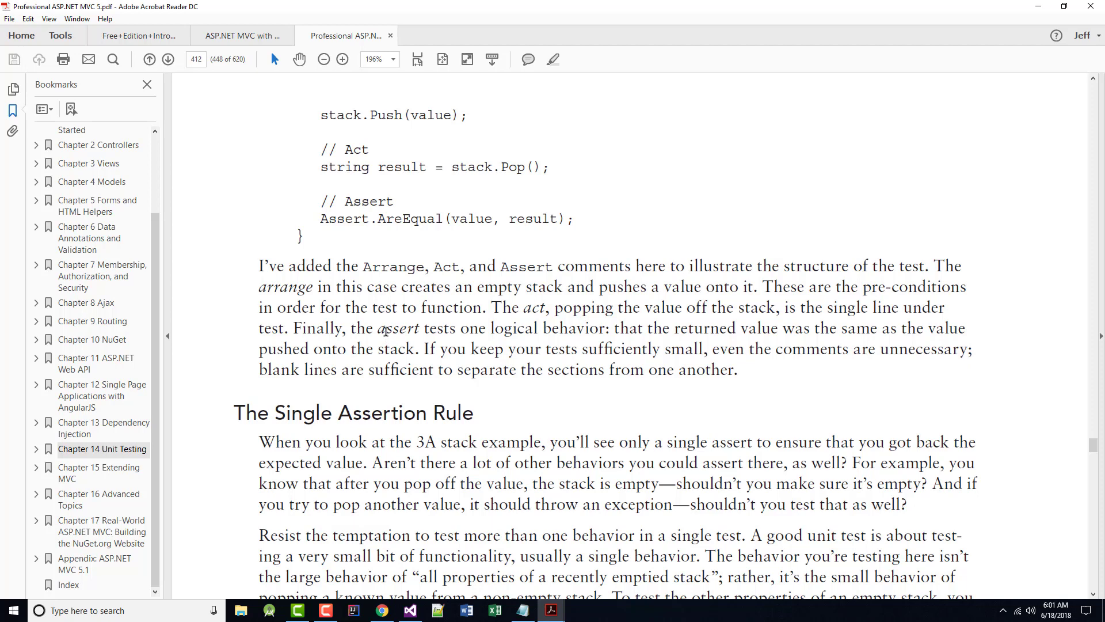
pyautogui.scroll(-2, 371, 327)
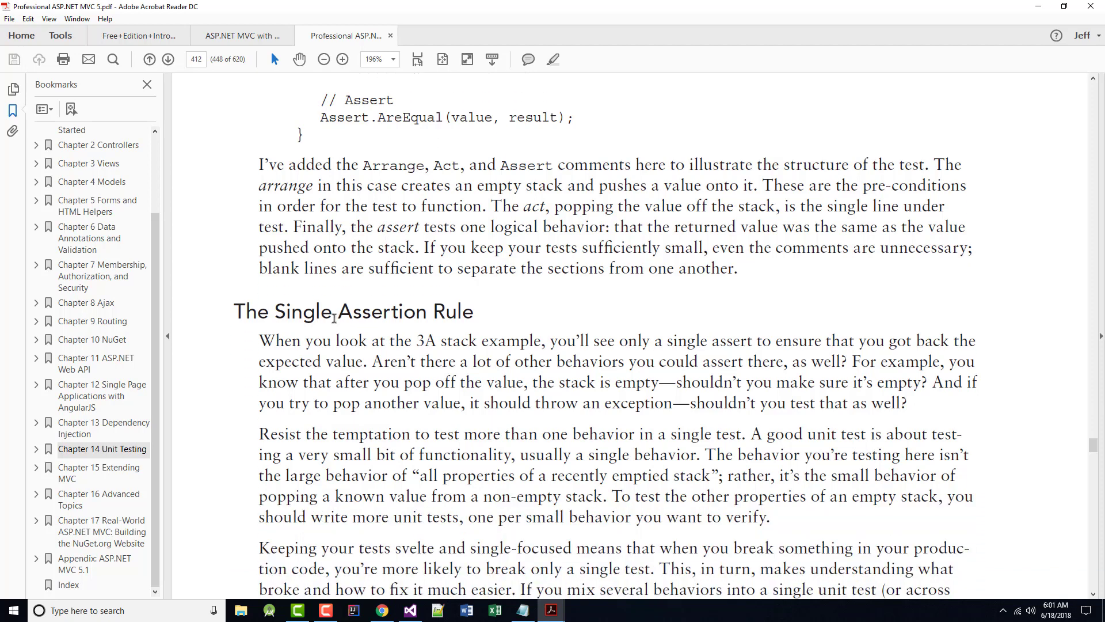
pyautogui.scroll(-1, 333, 318)
pyautogui.scroll(-1, 331, 323)
pyautogui.scroll(-2, 328, 319)
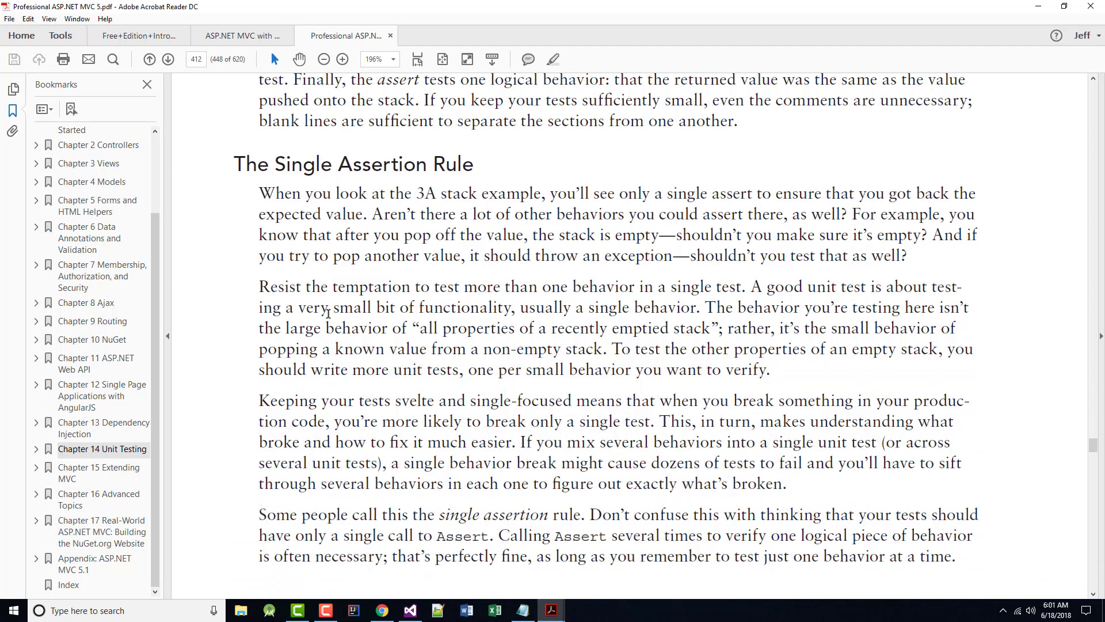
pyautogui.scroll(-2, 326, 311)
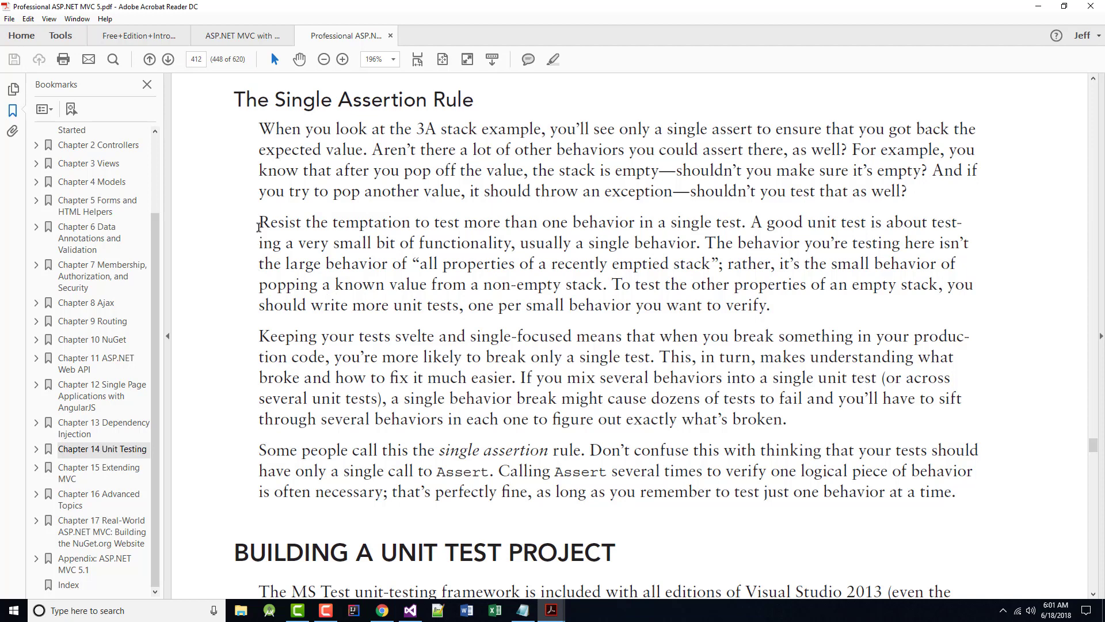
# Highlight the Single Assertion Rule sentences on avoiding multiple behaviors and single-focused tests.
pyautogui.moveTo(259, 223); pyautogui.dragTo(756, 222)
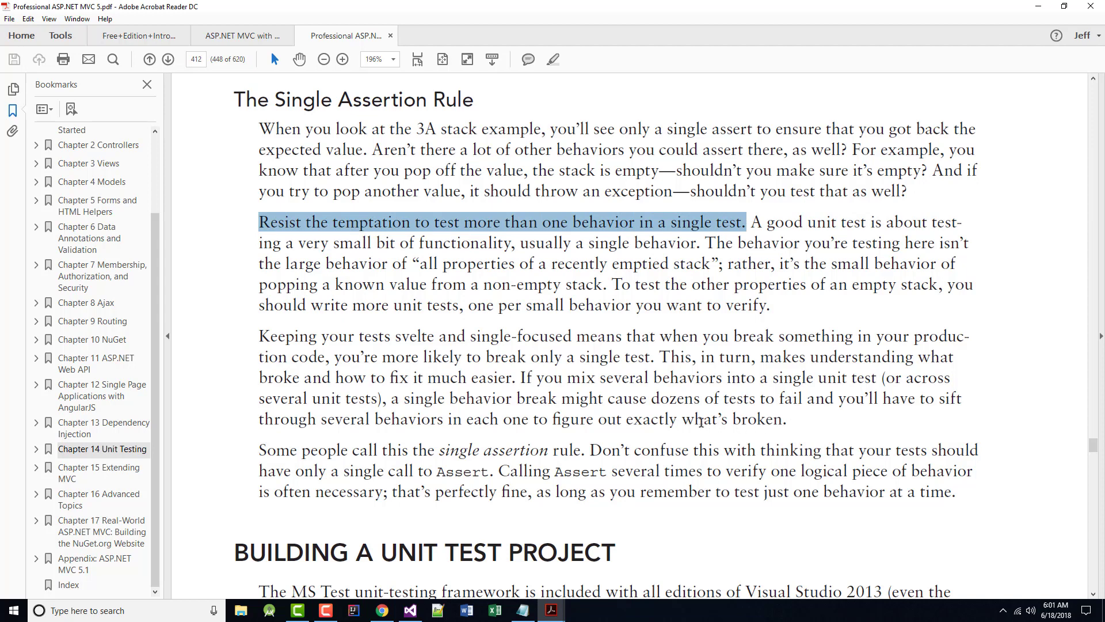
pyautogui.moveTo(761, 222); pyautogui.dragTo(708, 238)
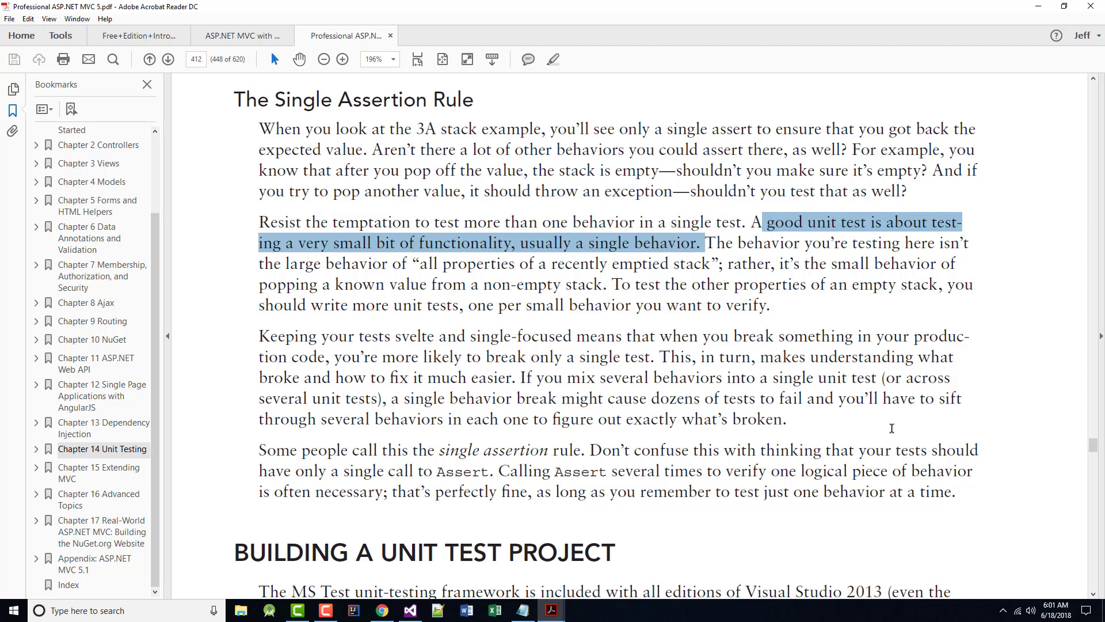
pyautogui.scroll(-3, 649, 406)
pyautogui.scroll(-2, 432, 380)
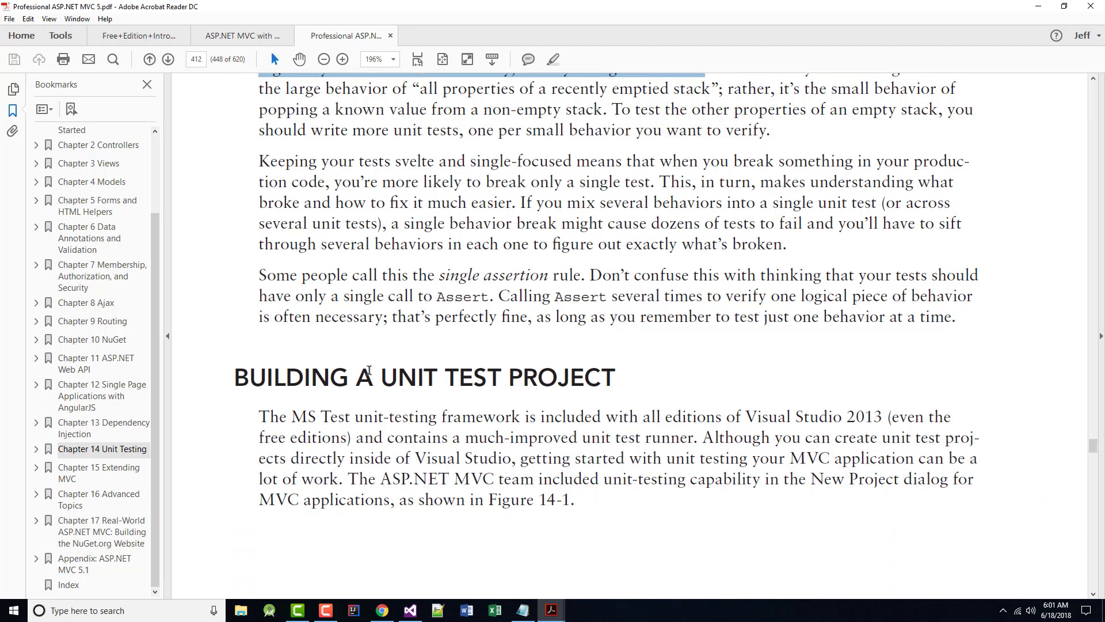
pyautogui.moveTo(260, 160); pyautogui.dragTo(655, 180)
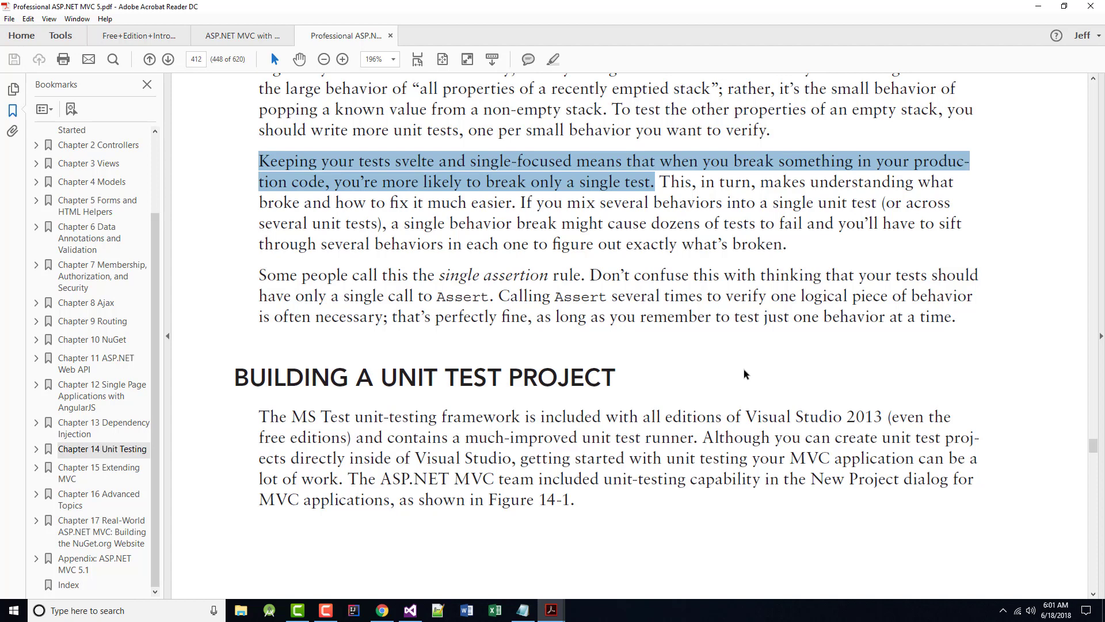
pyautogui.scroll(-3, 381, 229)
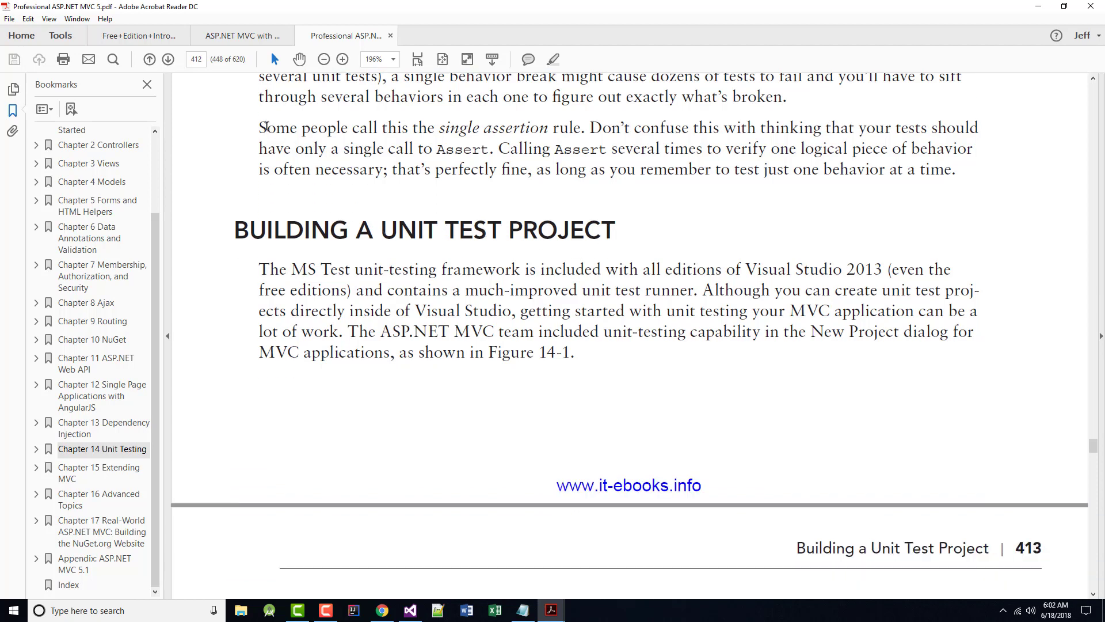
# Highlight the single assertion rule, several Assert calls and test-one-behavior sentences.
pyautogui.moveTo(259, 127); pyautogui.dragTo(594, 129)
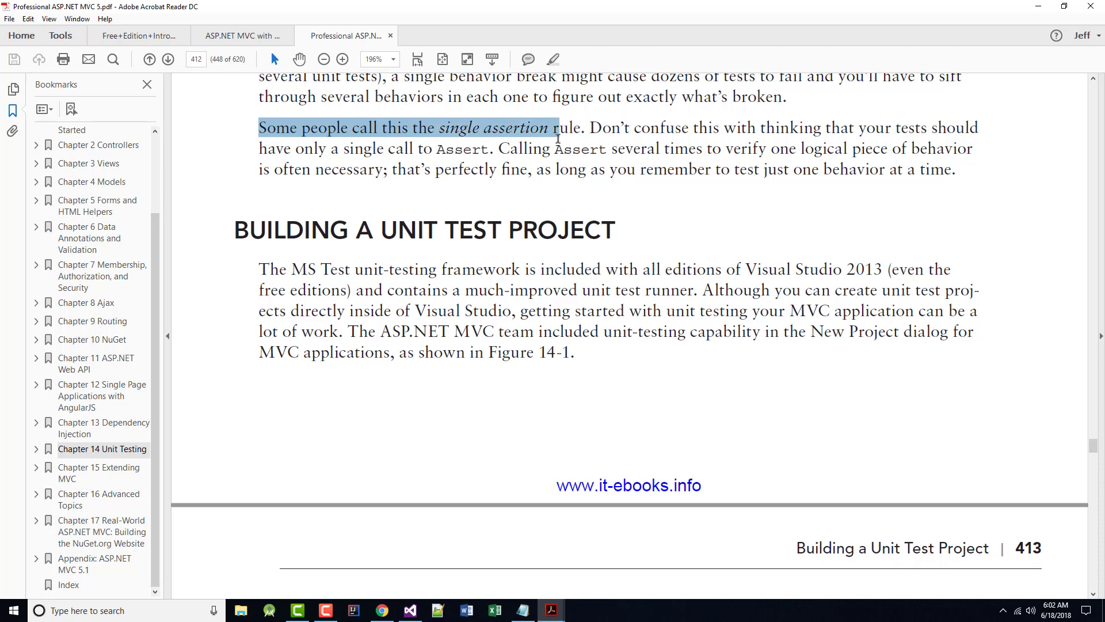
pyautogui.moveTo(594, 129); pyautogui.dragTo(497, 148)
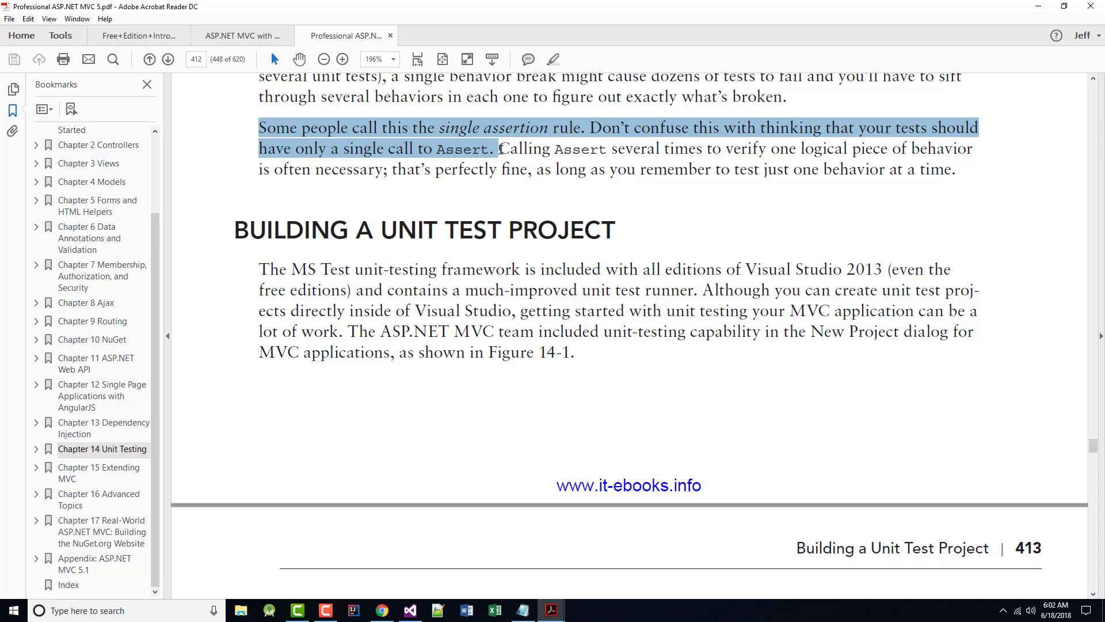
pyautogui.moveTo(500, 149)
pyautogui.mouseDown()
pyautogui.moveTo(767, 149)
pyautogui.moveTo(957, 169)
pyautogui.mouseUp()
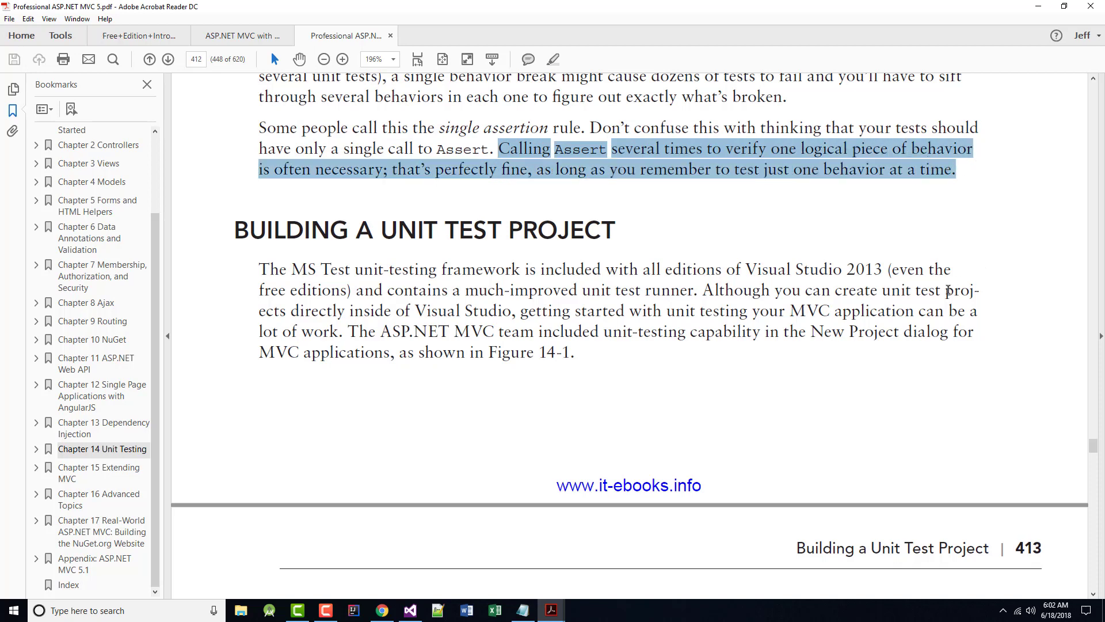
pyautogui.click(615, 209)
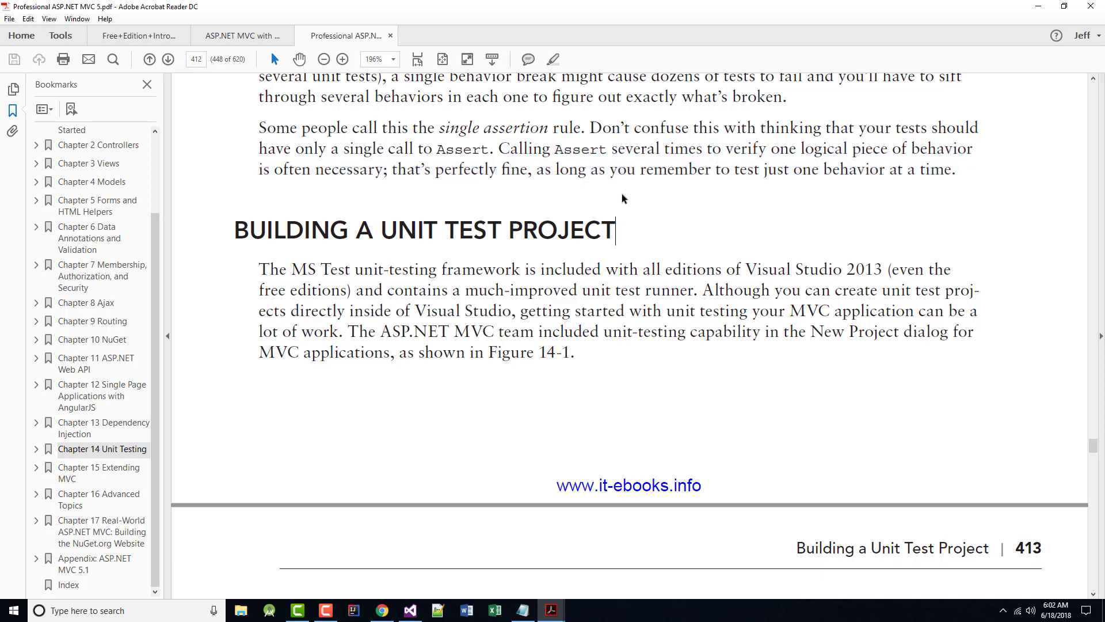
pyautogui.moveTo(641, 169); pyautogui.dragTo(953, 169)
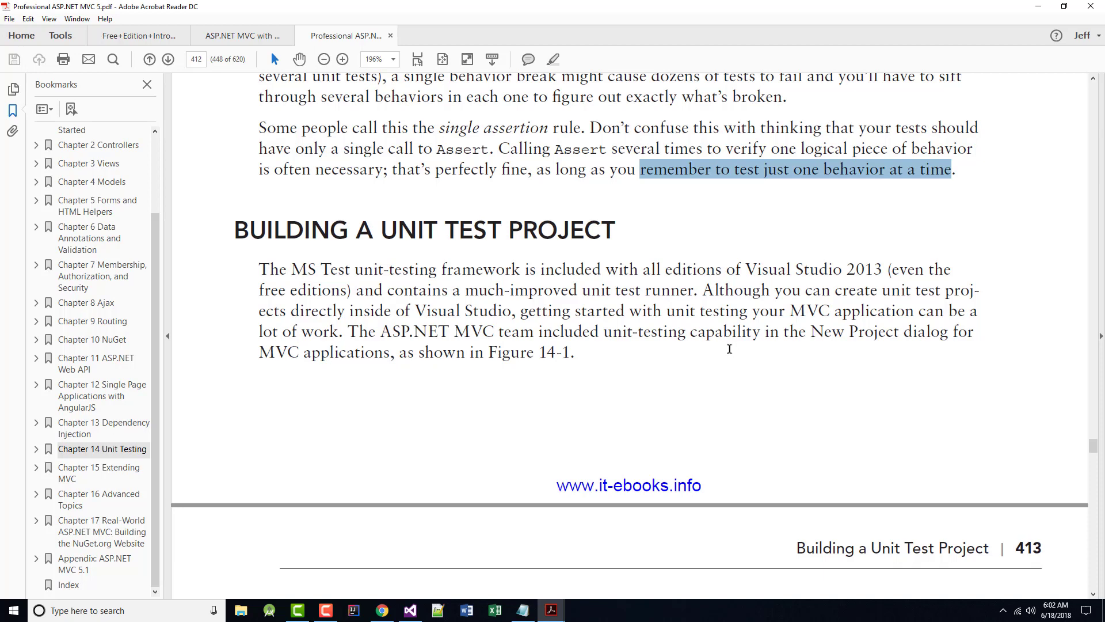
pyautogui.scroll(-2, 490, 318)
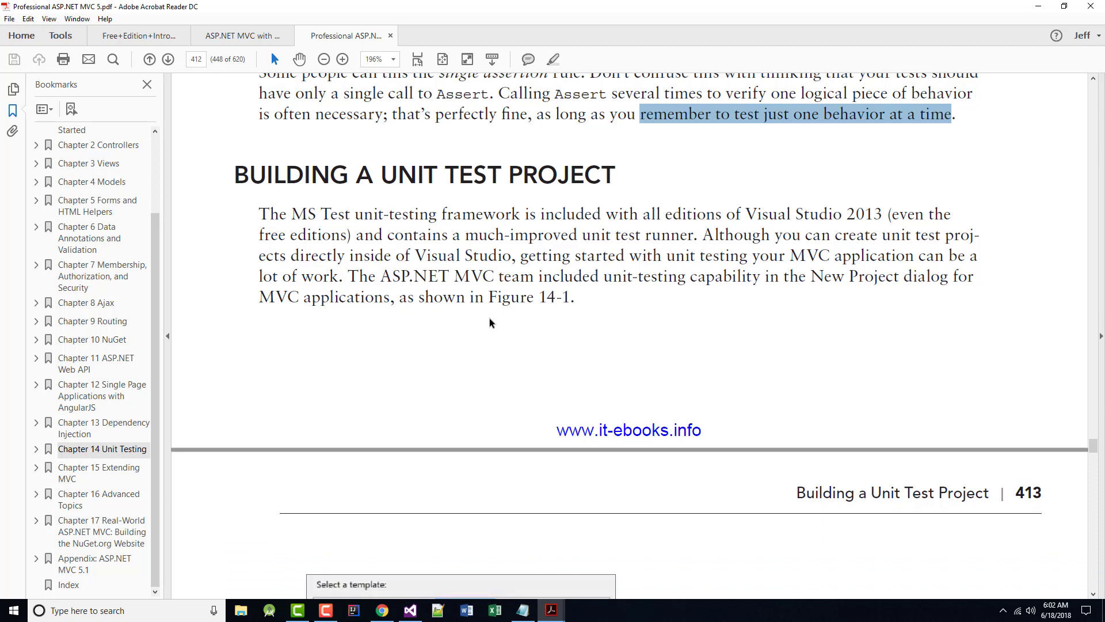
pyautogui.scroll(-1, 463, 310)
pyautogui.scroll(-2, 462, 313)
pyautogui.scroll(-5, 464, 314)
pyautogui.scroll(-2, 463, 313)
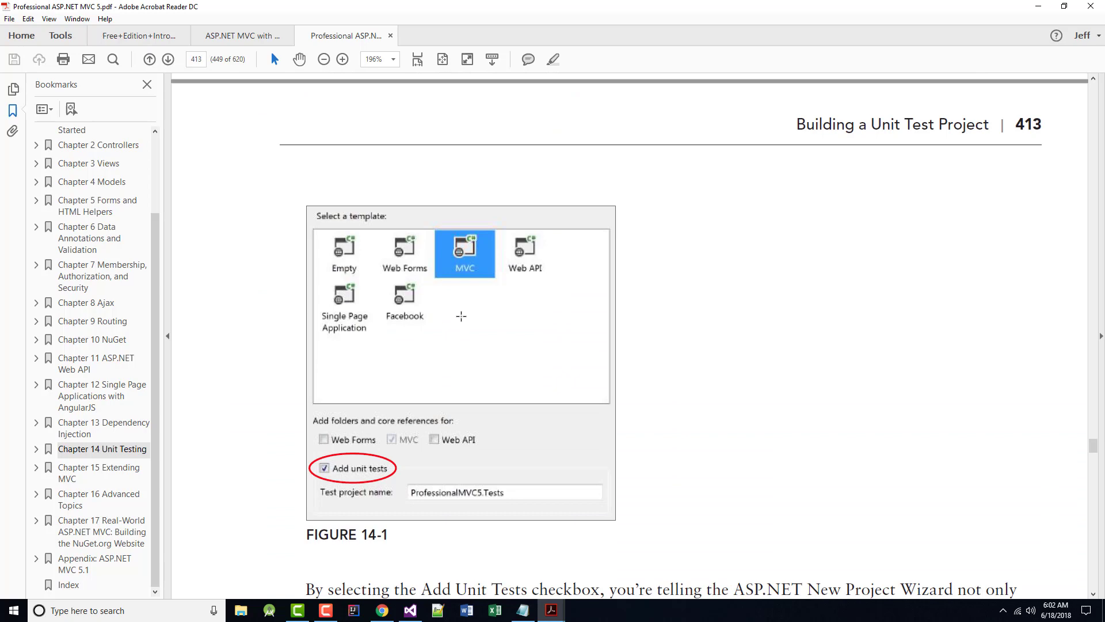
pyautogui.scroll(-2, 432, 319)
pyautogui.scroll(-1, 344, 334)
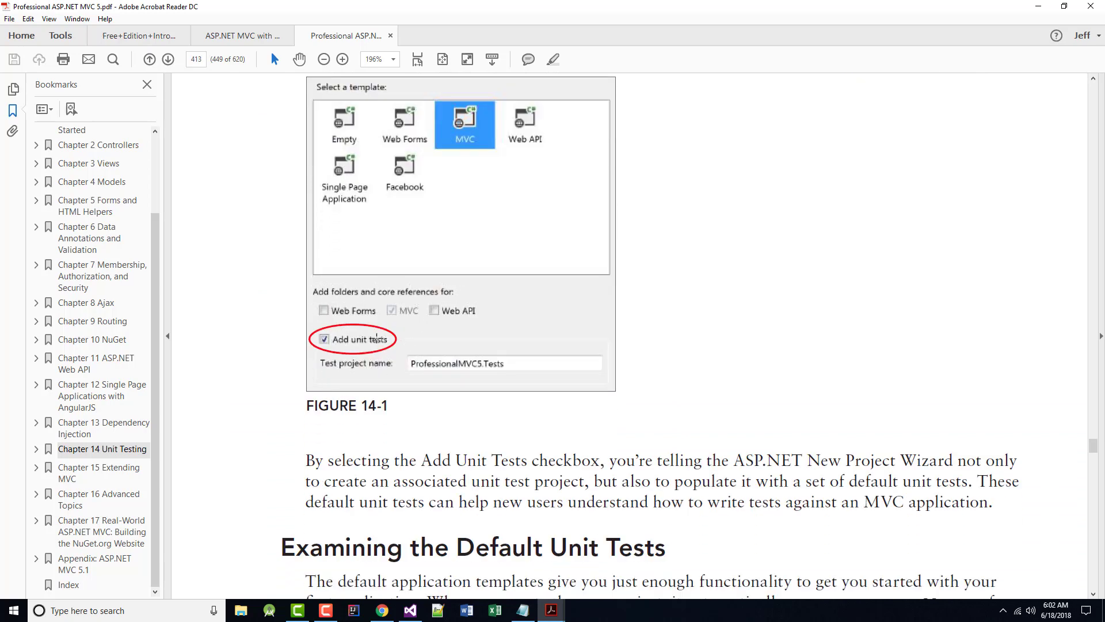
pyautogui.scroll(-3, 537, 373)
pyautogui.scroll(-2, 538, 373)
pyautogui.scroll(-4, 501, 346)
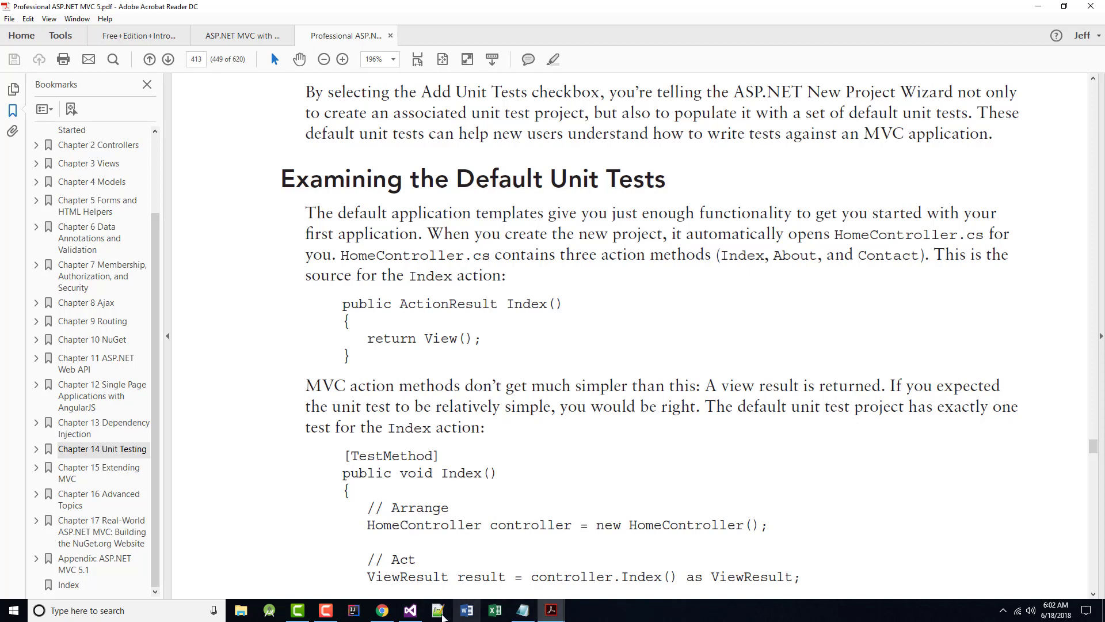
# Return to the UnitTest project in Visual Studio after reading page 413.
pyautogui.click(411, 610)
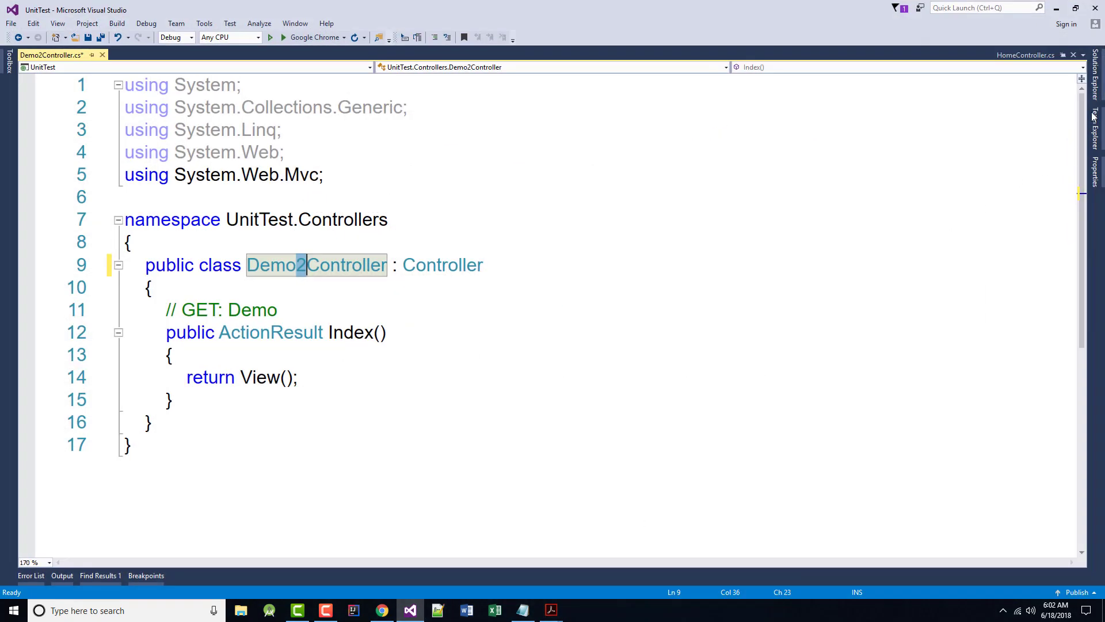
# Locate HomeControllerTest.cs under UnitTest.Tests > Controllers and highlight the Index test's Arrange/Act/Assert lines.
pyautogui.click(1095, 86)
pyautogui.click(916, 397)
pyautogui.scroll(-1, 916, 393)
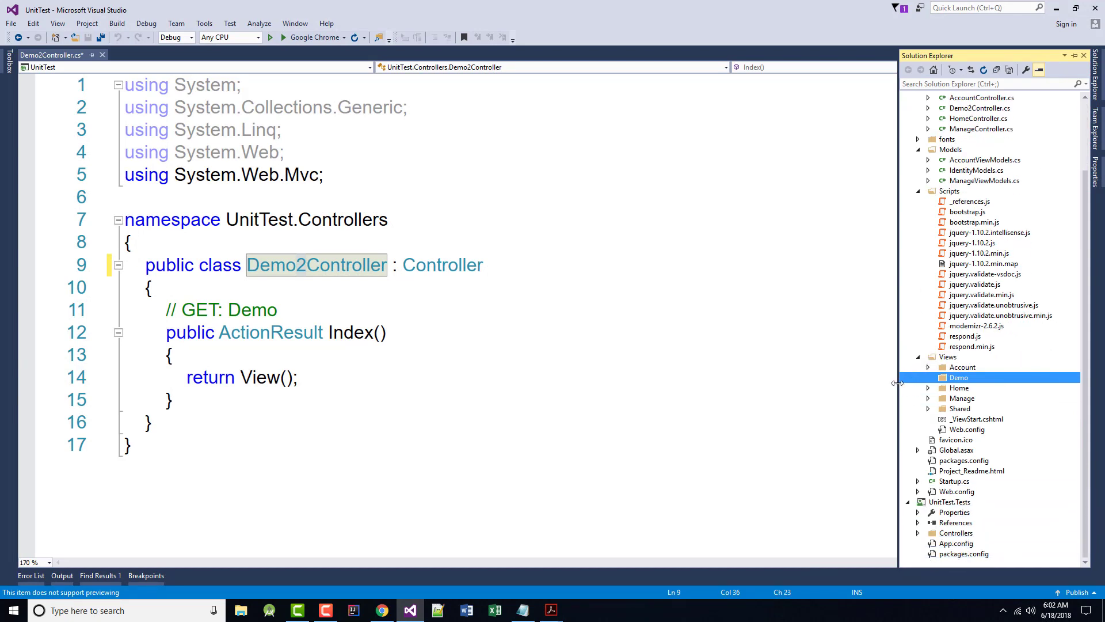
pyautogui.scroll(-1, 894, 387)
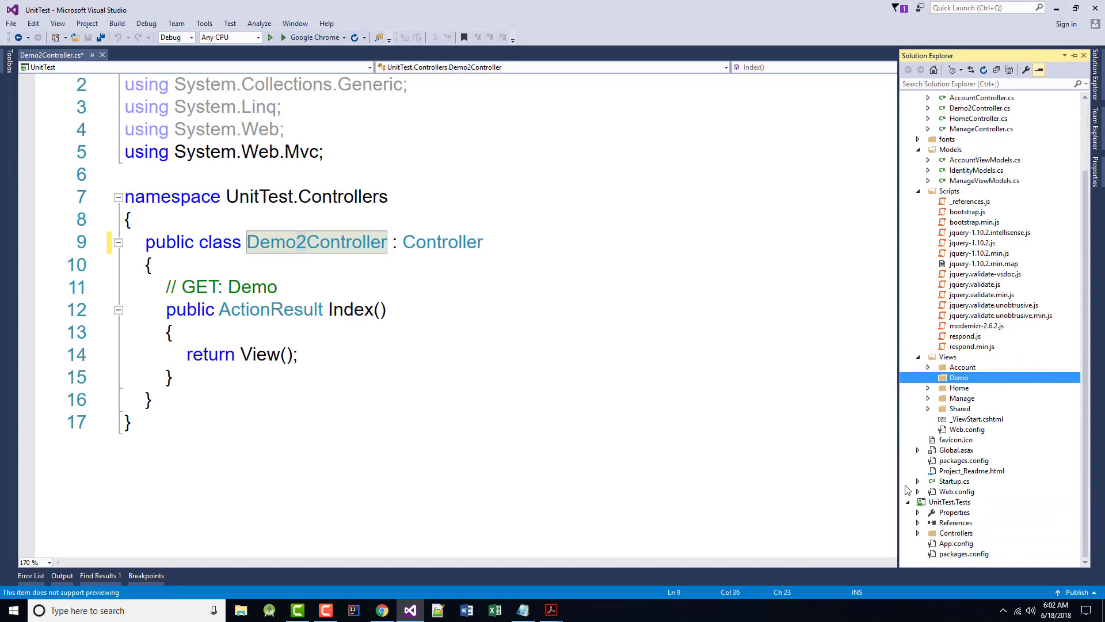
pyautogui.click(918, 534)
pyautogui.scroll(-1, 998, 505)
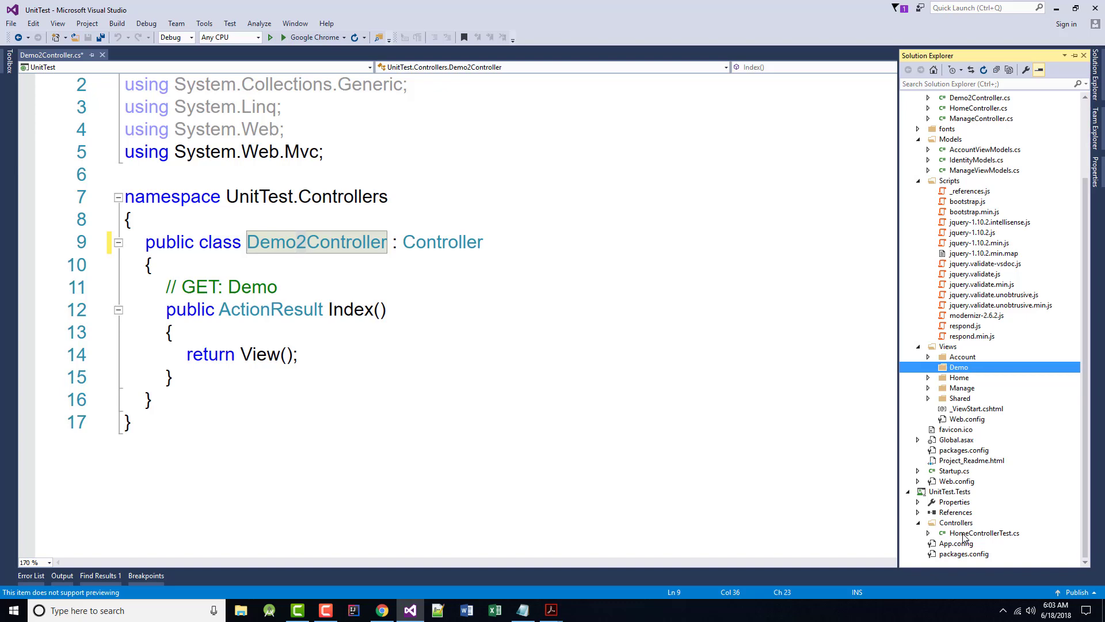
pyautogui.doubleClick(964, 537)
pyautogui.scroll(-2, 488, 321)
pyautogui.scroll(-1, 490, 326)
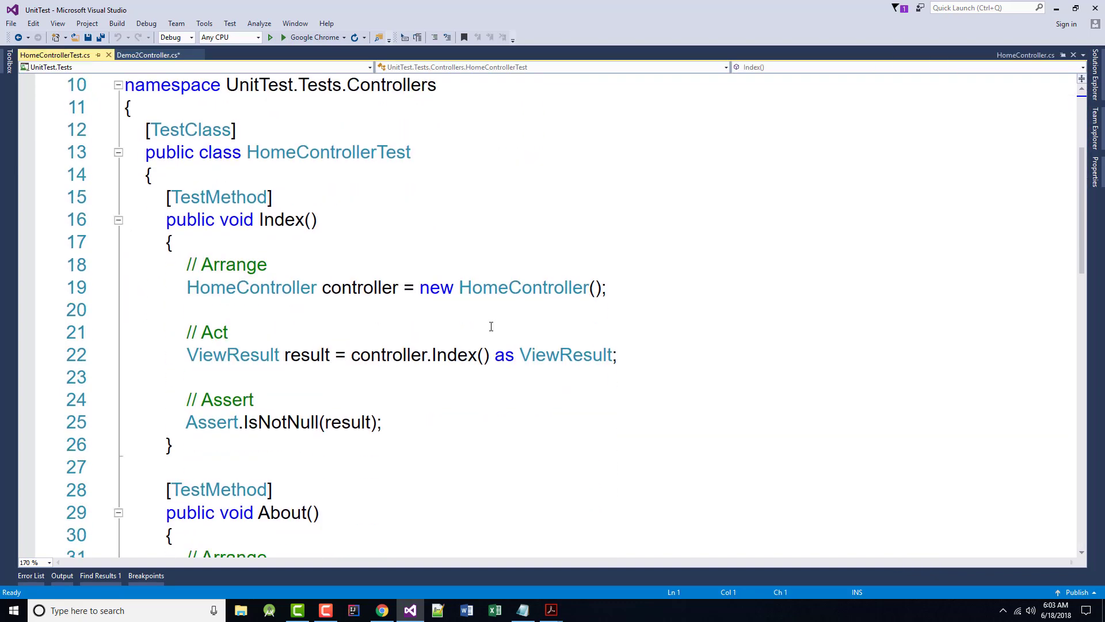
pyautogui.scroll(-1, 491, 326)
pyautogui.moveTo(184, 173); pyautogui.dragTo(382, 332)
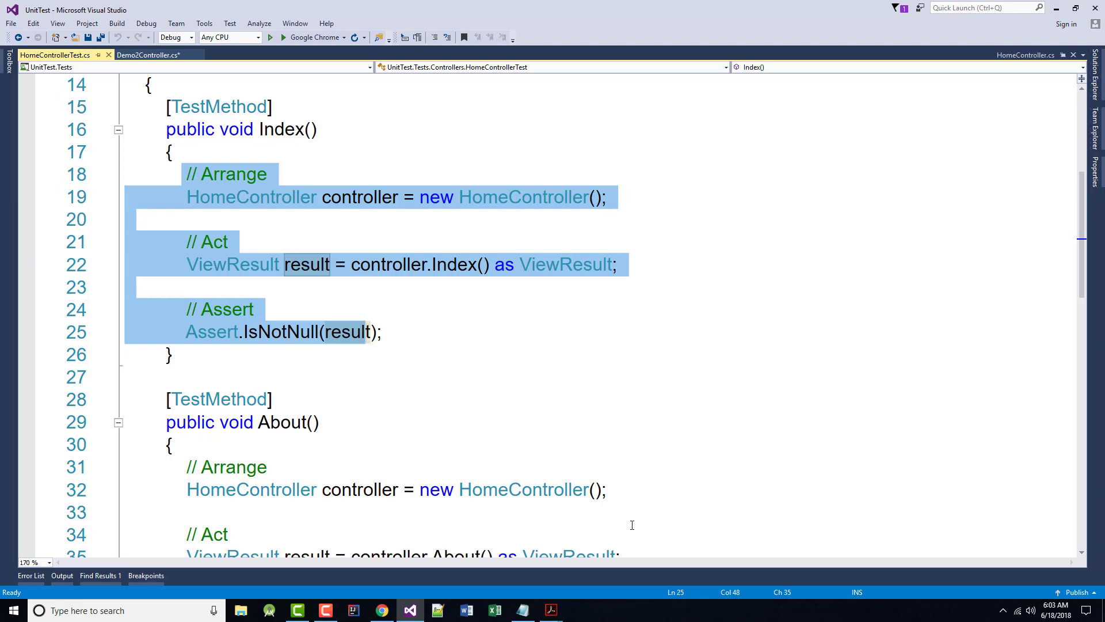
pyautogui.scroll(-1, 562, 463)
pyautogui.scroll(-2, 518, 458)
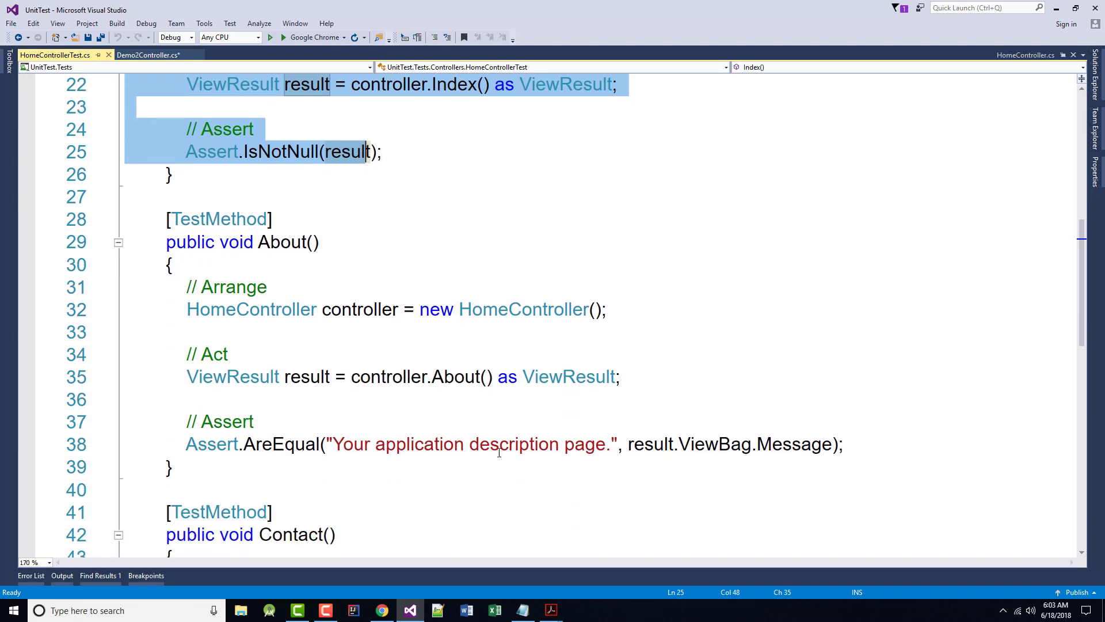
pyautogui.scroll(-1, 467, 437)
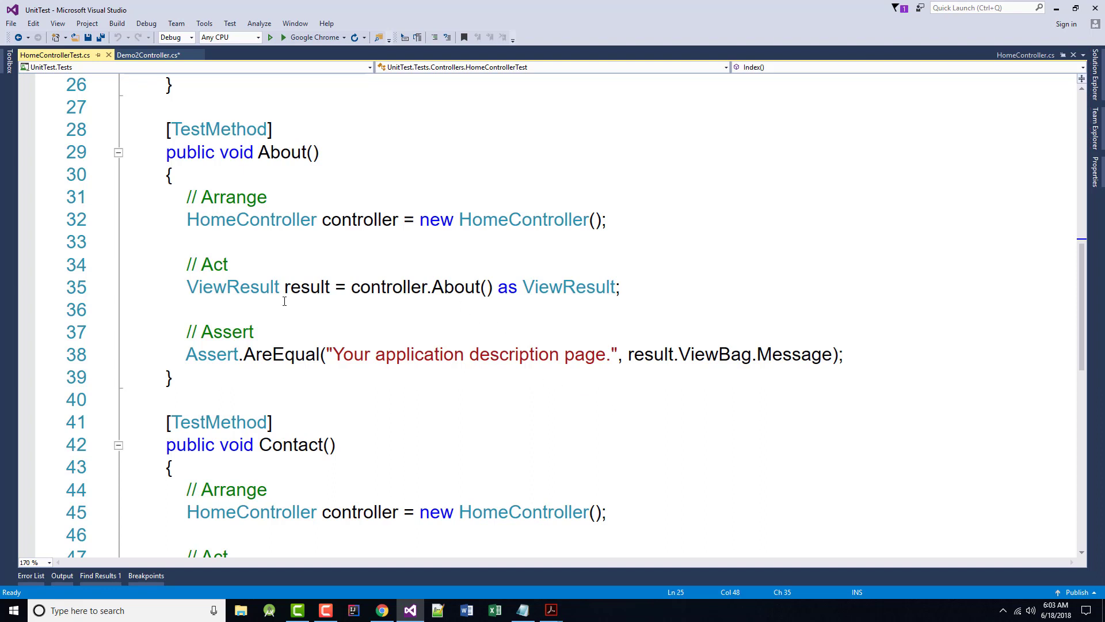
# Highlight line 35, the About test's Act line.
pyautogui.moveTo(188, 285); pyautogui.dragTo(635, 284)
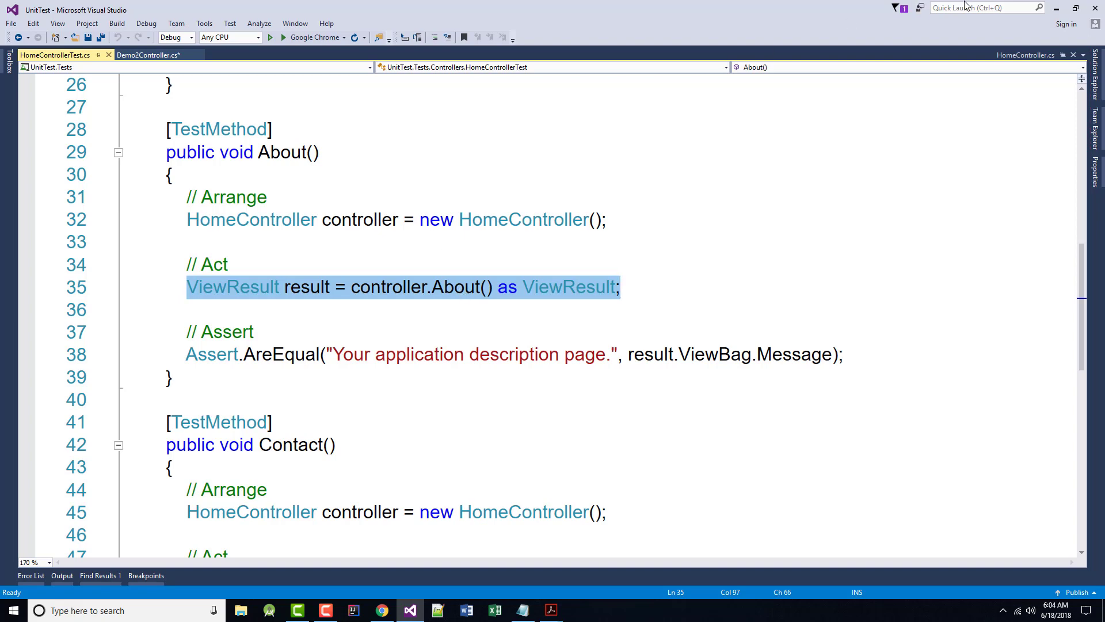
# Bring Chrome forward and load amazon.com in a new tab.
pyautogui.click(1057, 8)
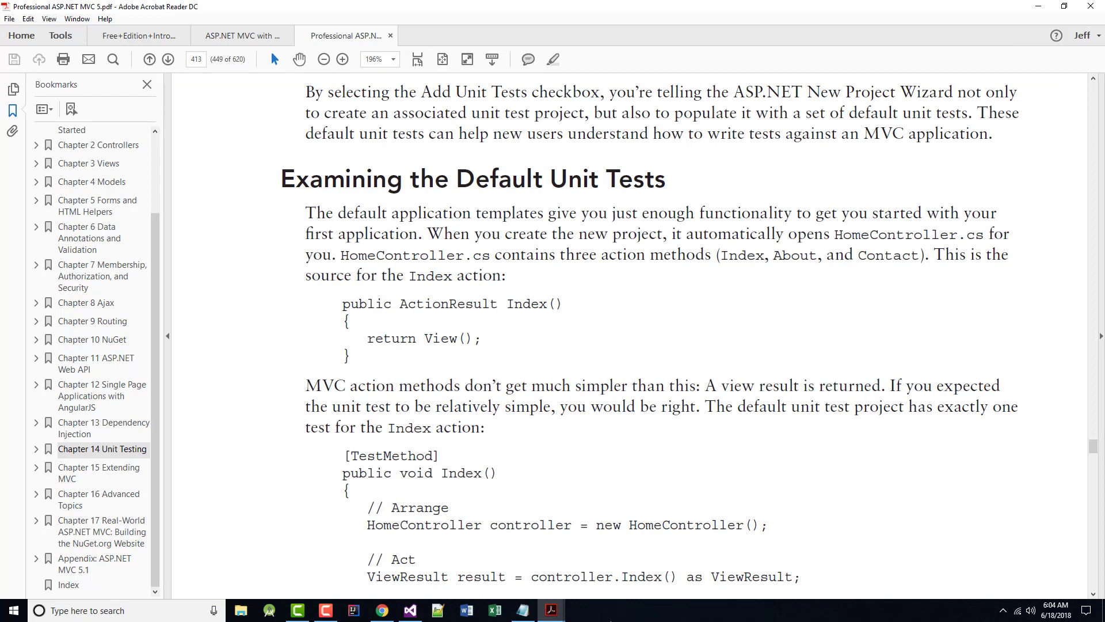
pyautogui.click(381, 610)
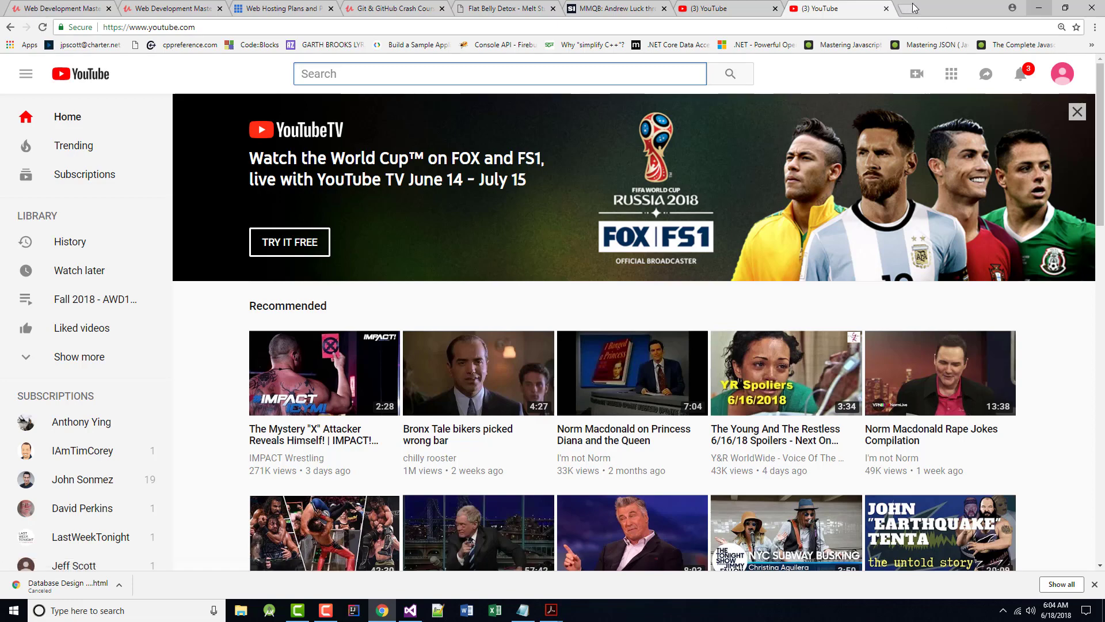
pyautogui.click(907, 11)
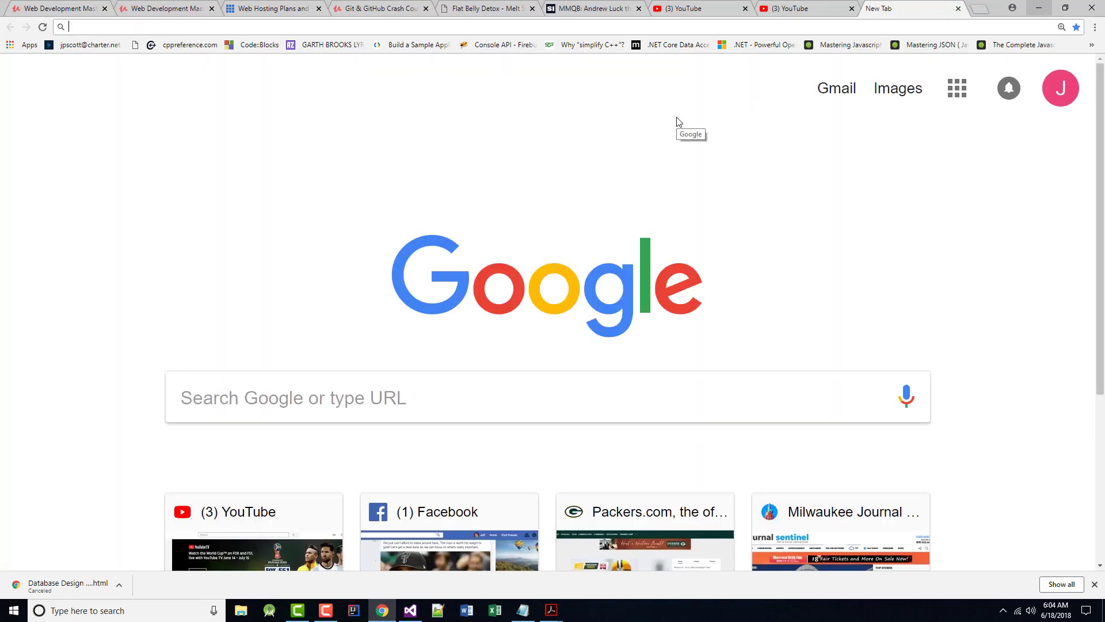
pyautogui.write('amazon.com')
pyautogui.press('Return')
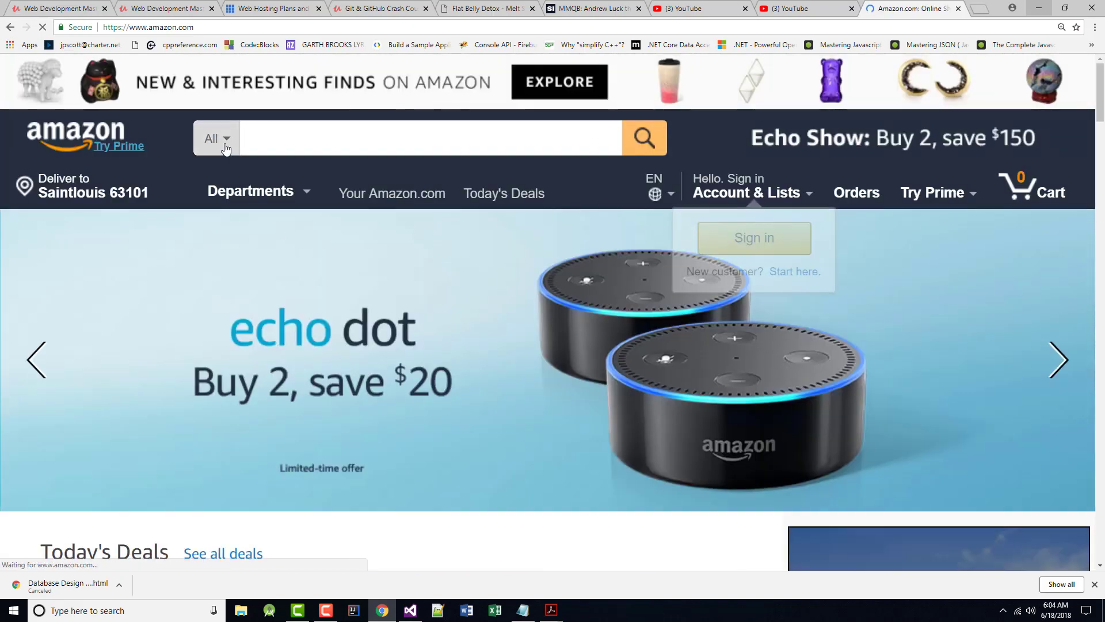
# Search Amazon's Books category for 'design unit testing'.
pyautogui.click(224, 149)
pyautogui.click(251, 340)
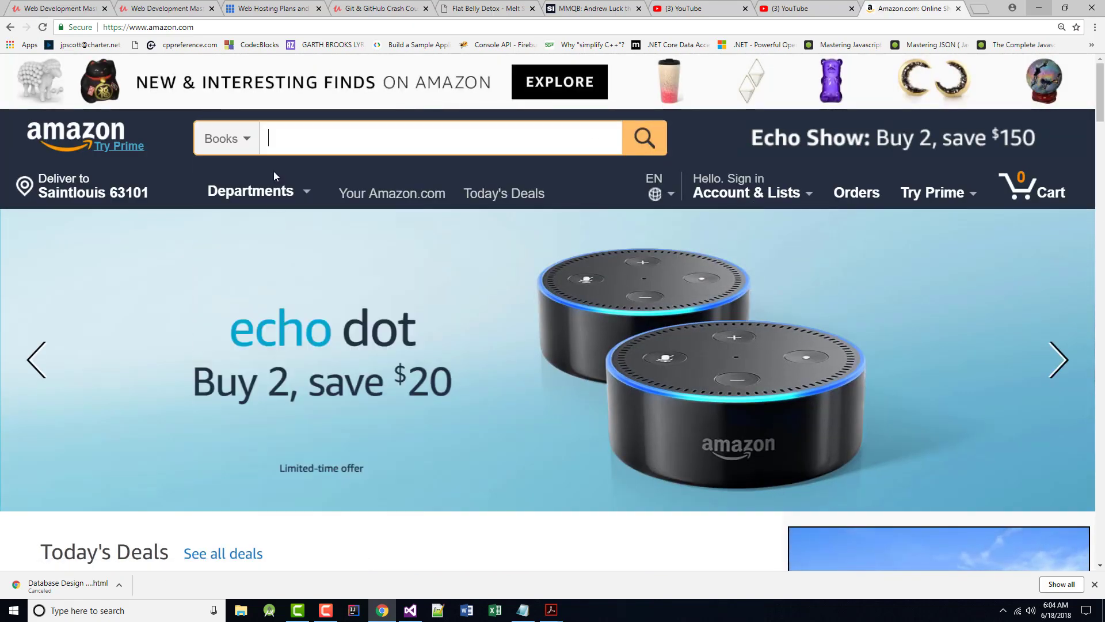
pyautogui.click(296, 147)
pyautogui.write('d')
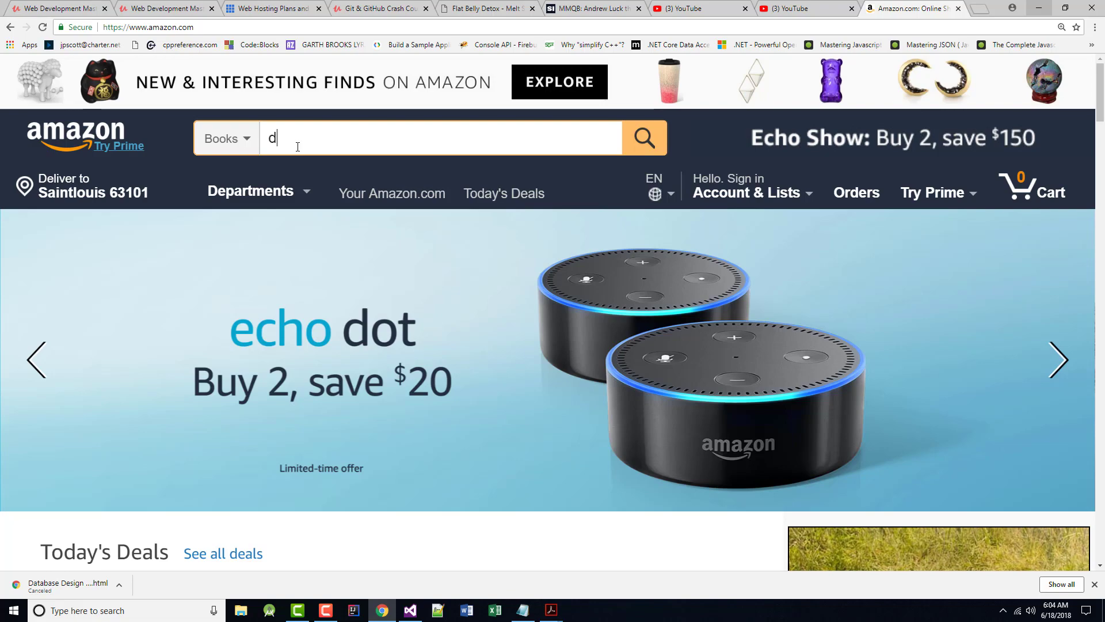
pyautogui.write('esing')
pyautogui.write('gn')
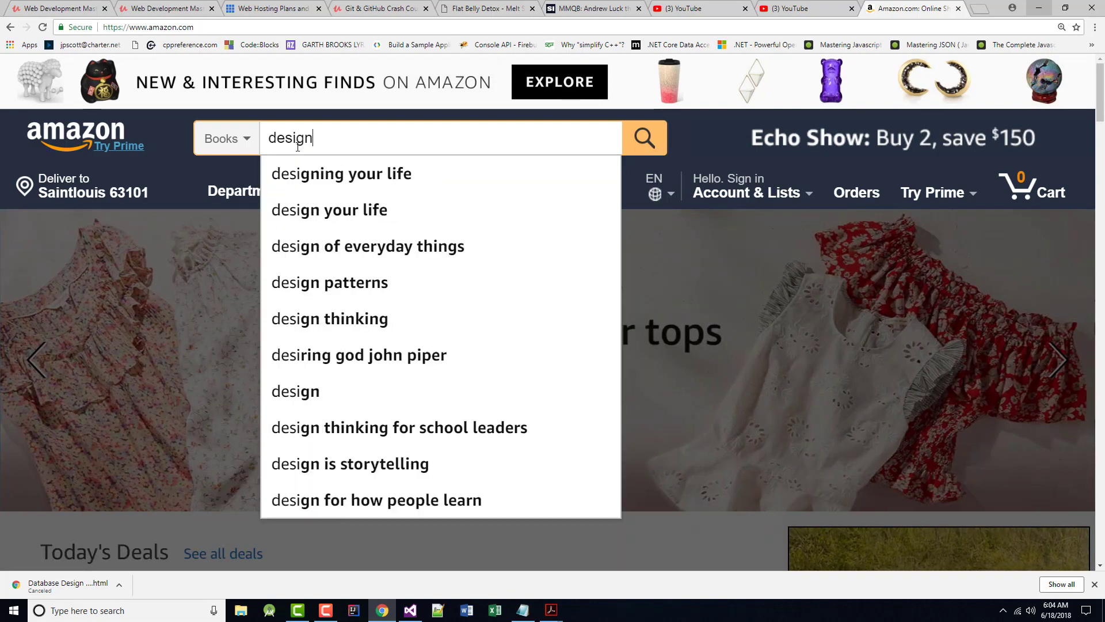
pyautogui.write(' unittes')
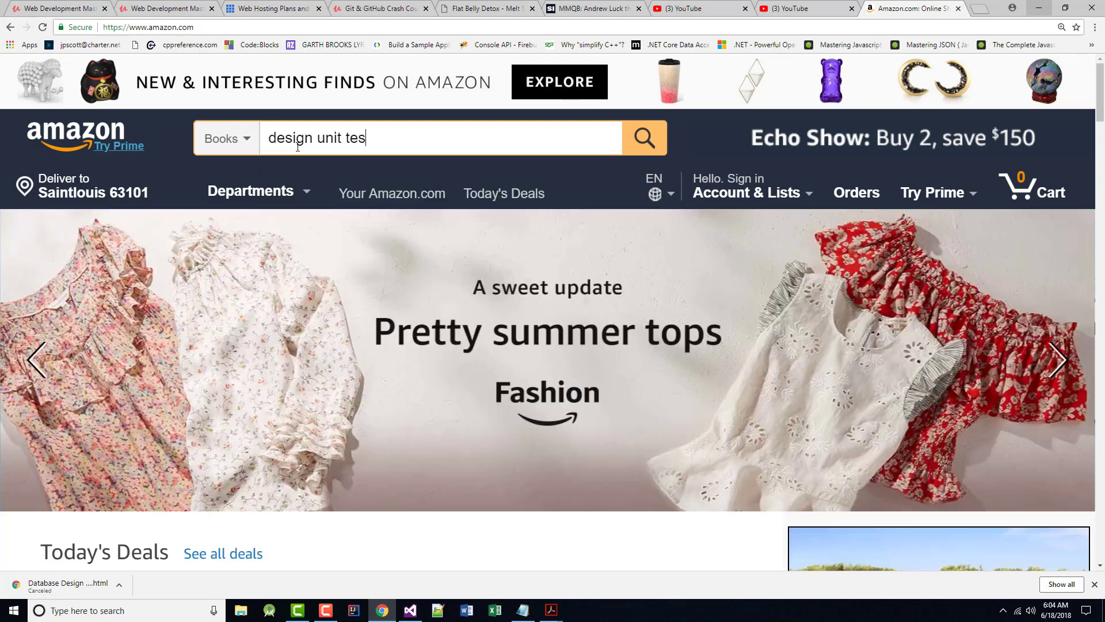
pyautogui.write('ting')
pyautogui.press('Return')
pyautogui.scroll(-1, 629, 353)
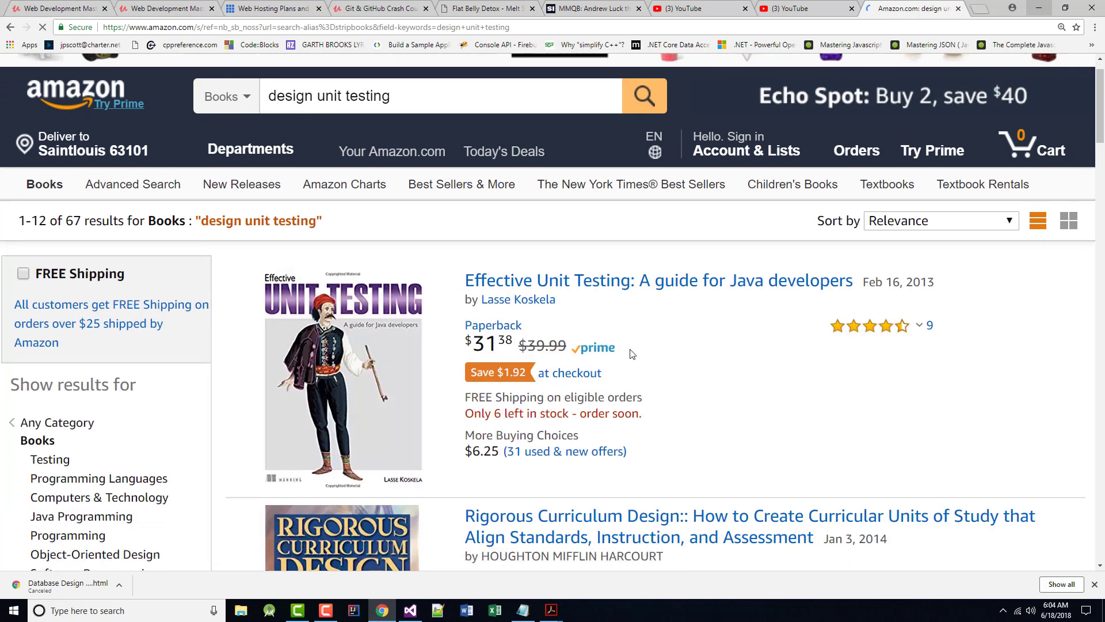
pyautogui.scroll(-1, 621, 347)
pyautogui.scroll(-1, 557, 186)
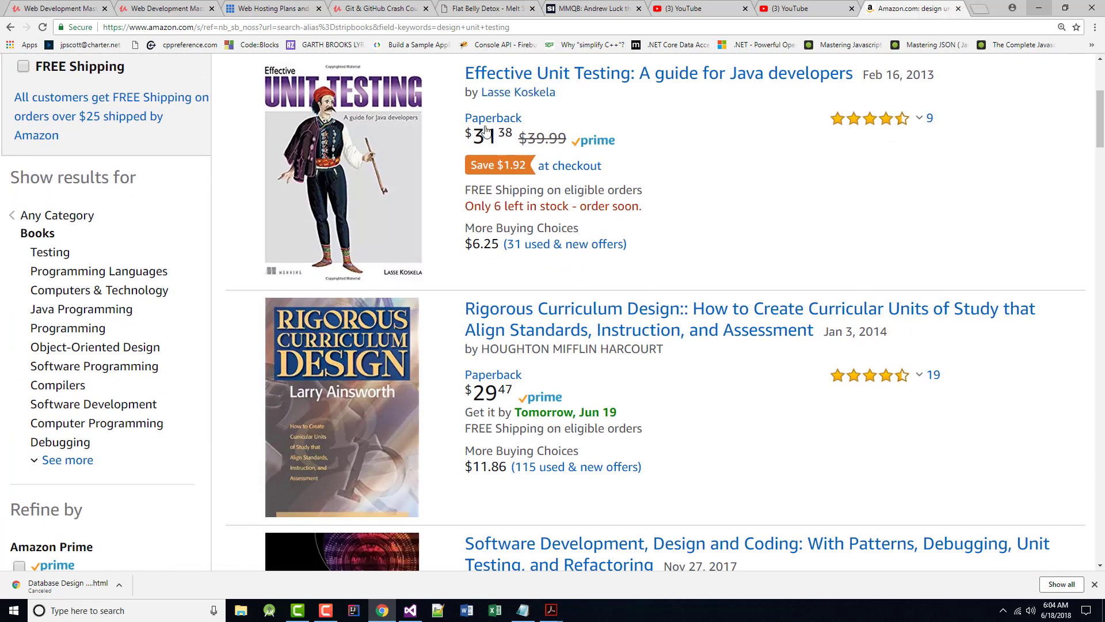
pyautogui.scroll(-1, 583, 375)
pyautogui.scroll(-1, 595, 395)
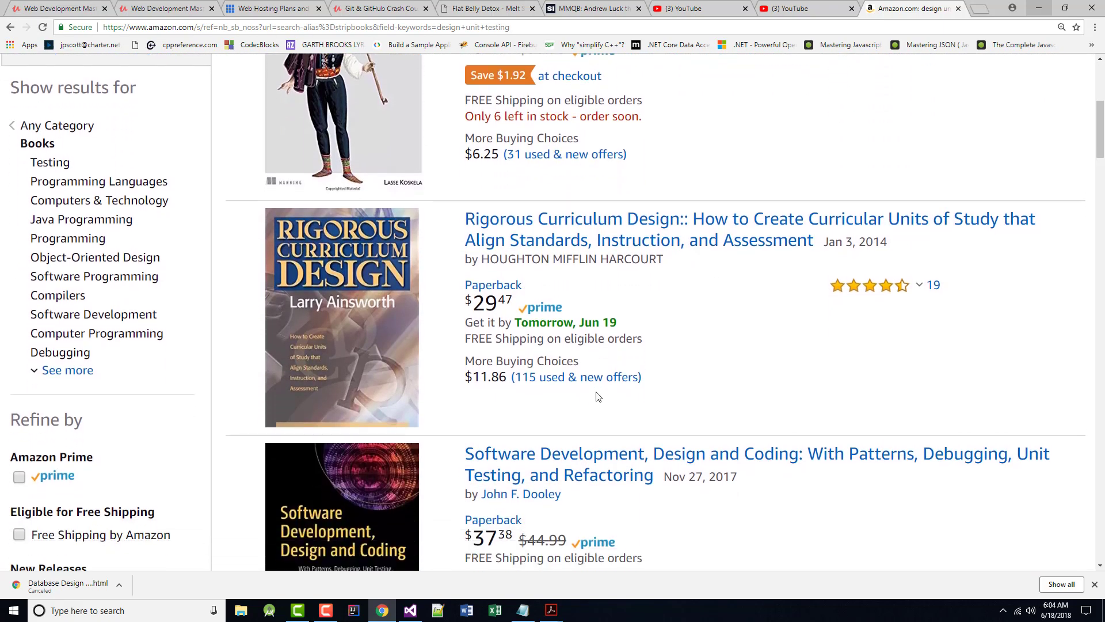
pyautogui.scroll(-1, 595, 400)
pyautogui.scroll(-2, 594, 398)
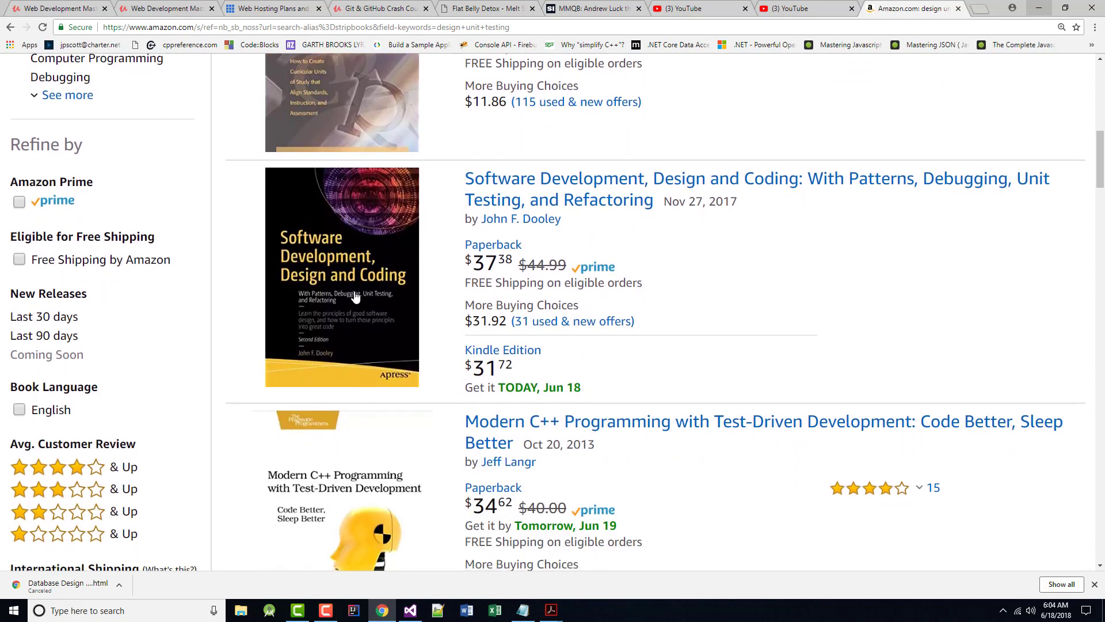
pyautogui.scroll(-2, 514, 320)
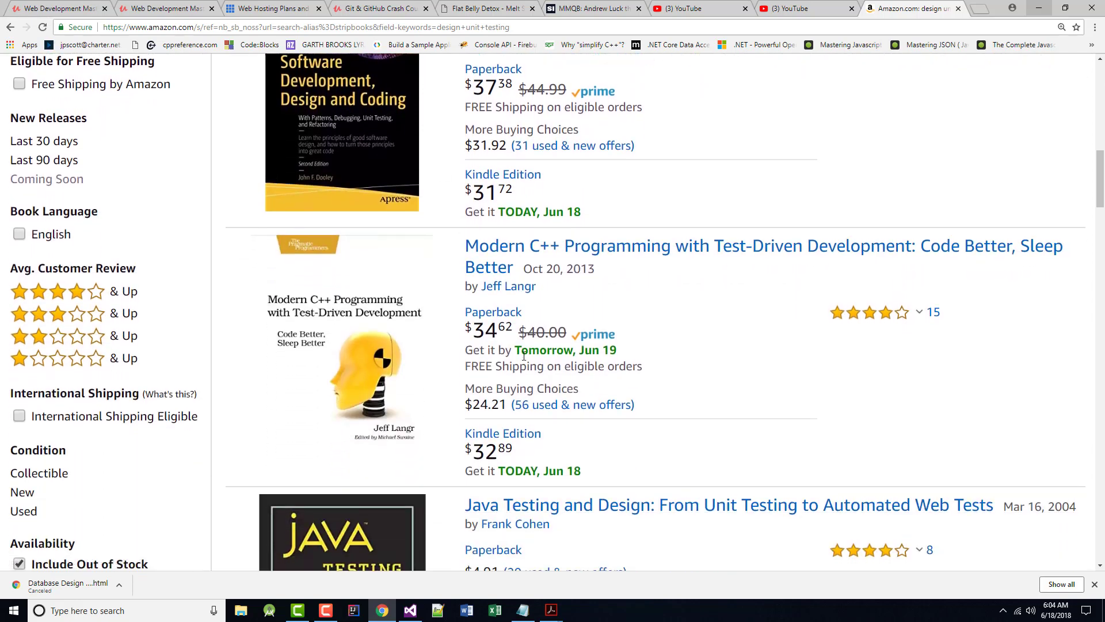
pyautogui.scroll(-2, 513, 346)
pyautogui.scroll(-1, 514, 358)
pyautogui.scroll(-2, 514, 359)
pyautogui.scroll(-1, 487, 354)
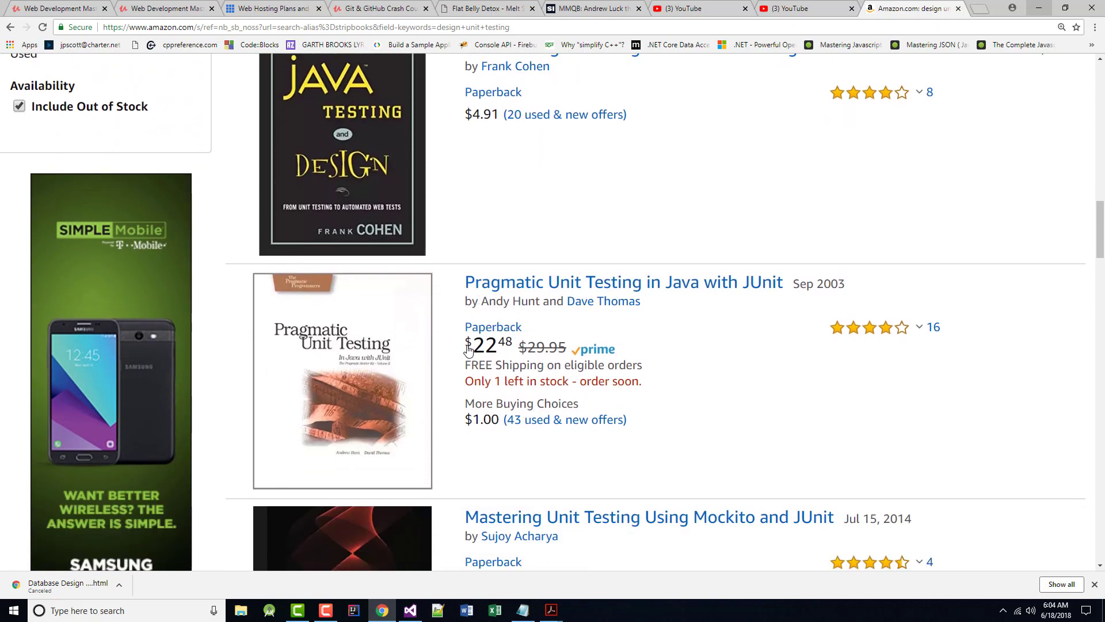
pyautogui.scroll(-1, 433, 329)
pyautogui.scroll(-1, 382, 289)
pyautogui.scroll(-1, 383, 289)
pyautogui.scroll(-1, 385, 297)
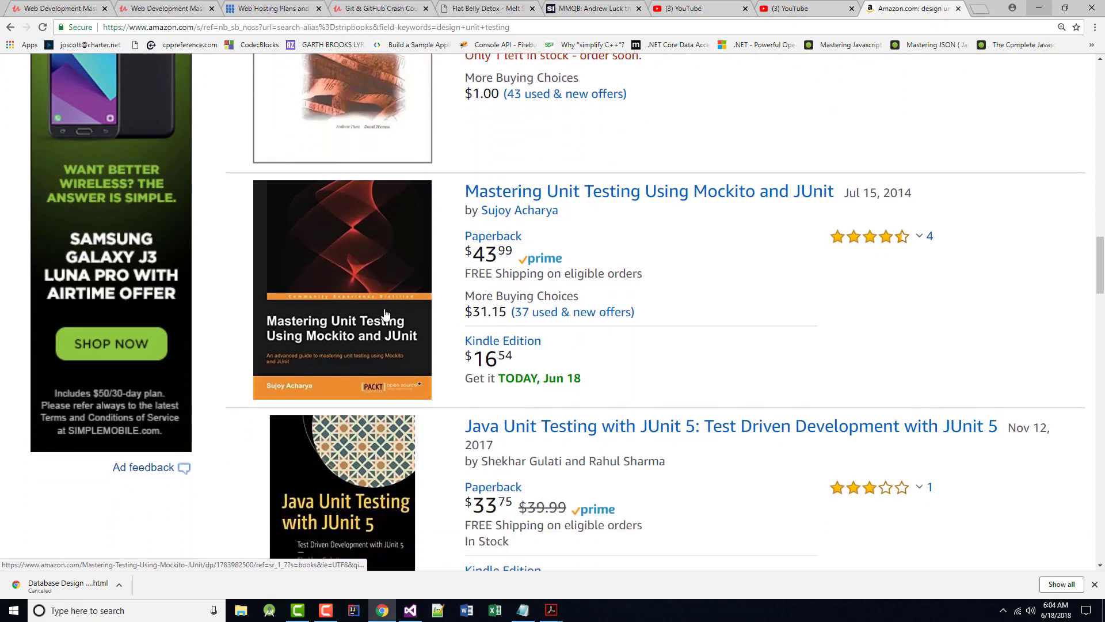
pyautogui.scroll(-1, 370, 321)
pyautogui.scroll(-1, 374, 334)
pyautogui.scroll(3, 363, 337)
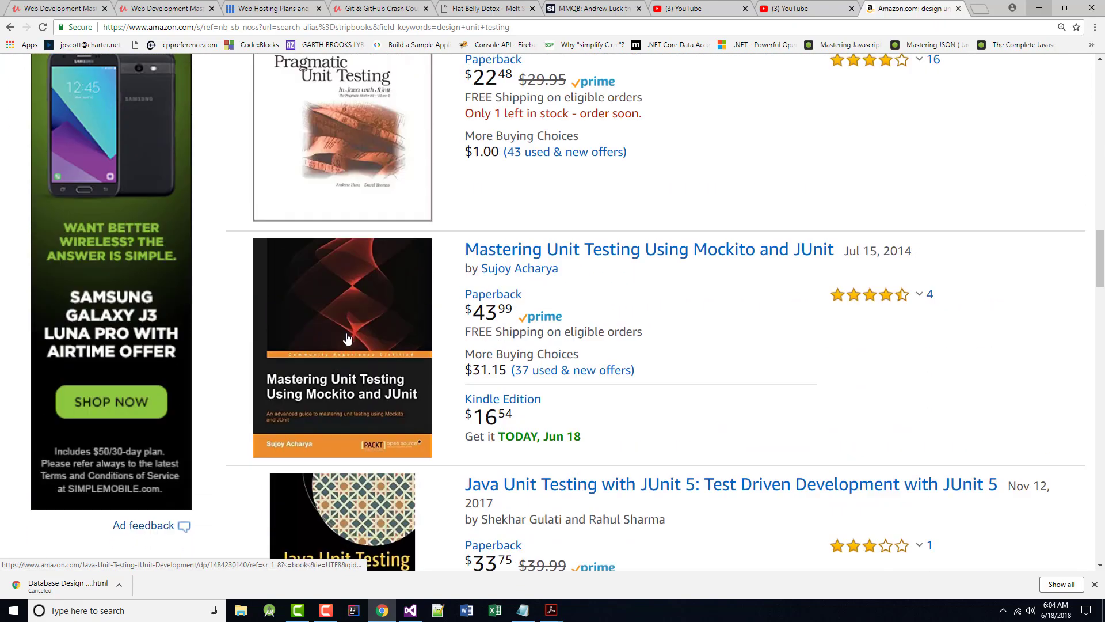
pyautogui.scroll(4, 355, 339)
pyautogui.scroll(4, 347, 339)
pyautogui.scroll(4, 347, 339)
pyautogui.scroll(5, 341, 323)
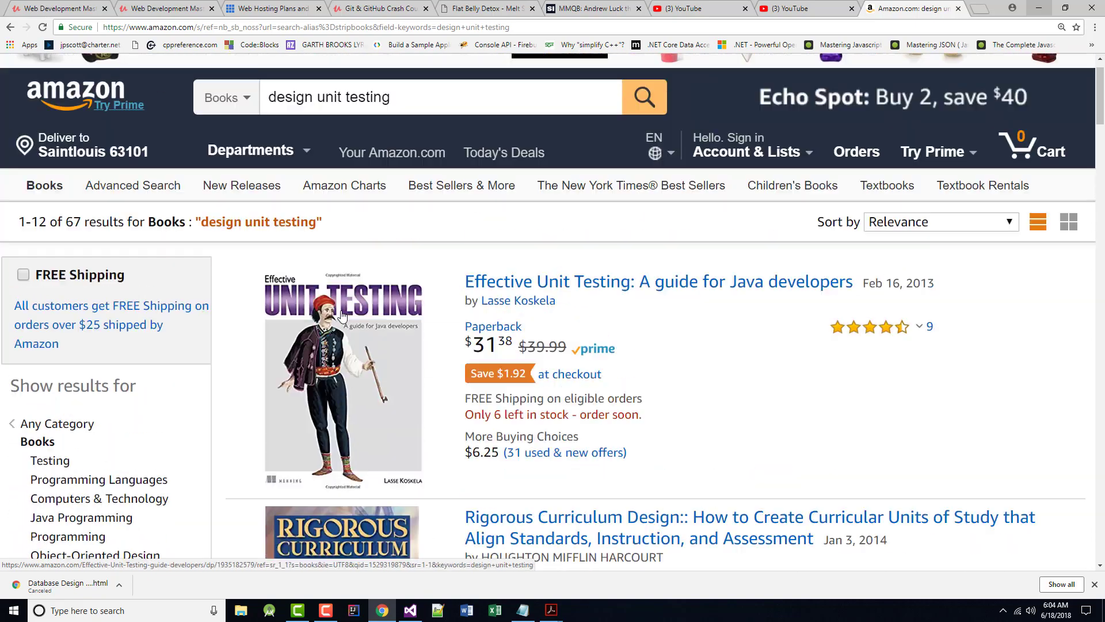
pyautogui.scroll(1, 335, 306)
# Refine the Amazon search to 'asp.net test driven development'.
pyautogui.click(266, 143)
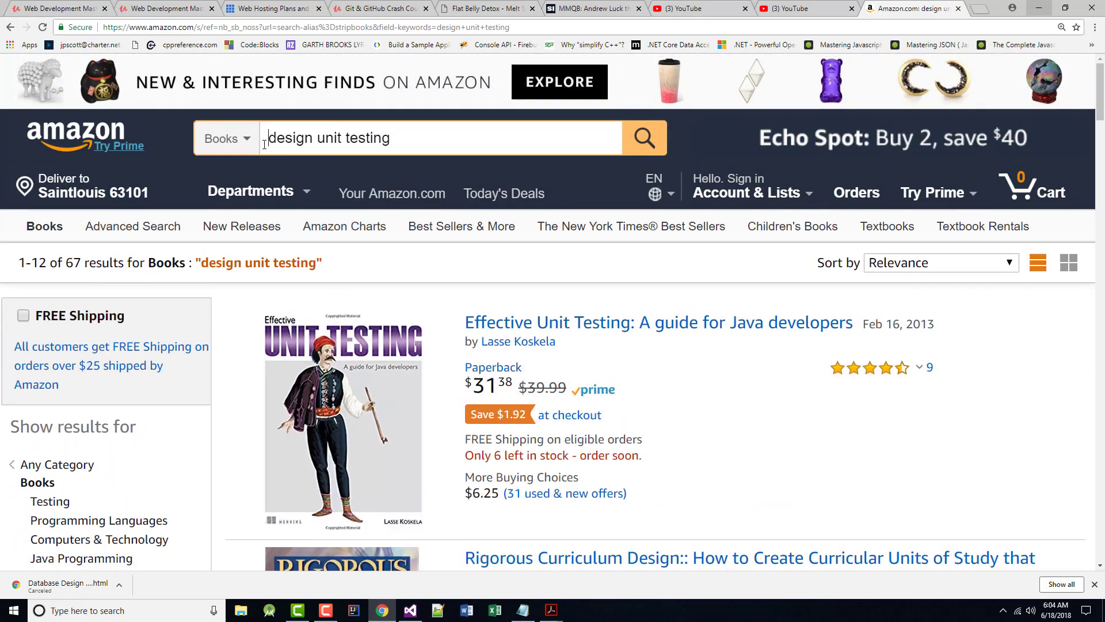
pyautogui.write('asp.net')
pyautogui.press('Return')
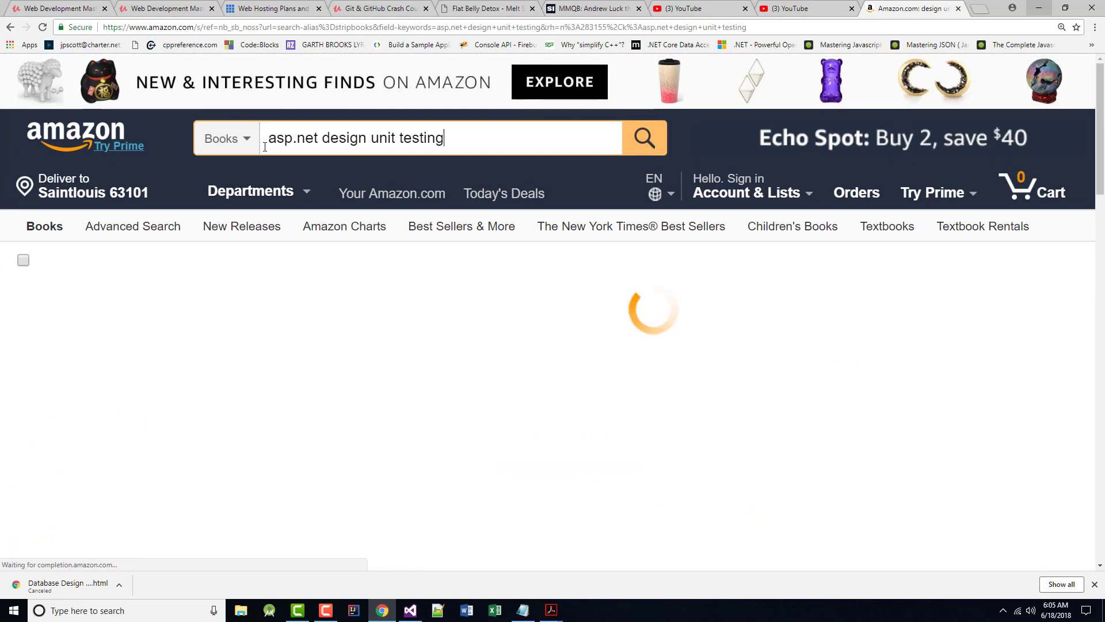
pyautogui.scroll(-2, 309, 324)
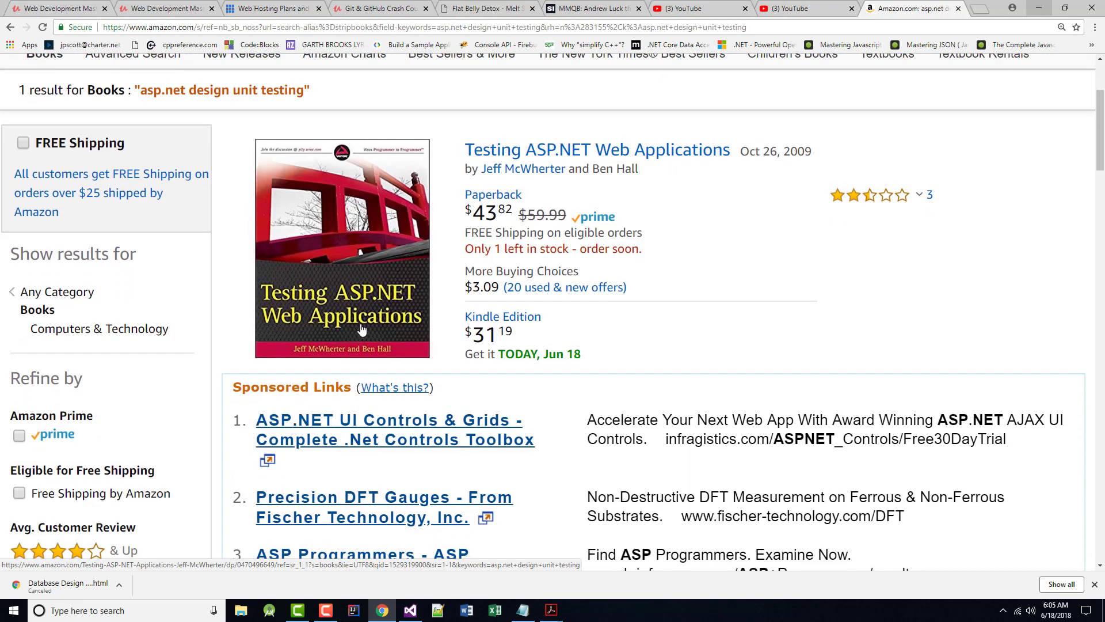
pyautogui.scroll(-2, 444, 395)
pyautogui.scroll(-3, 444, 407)
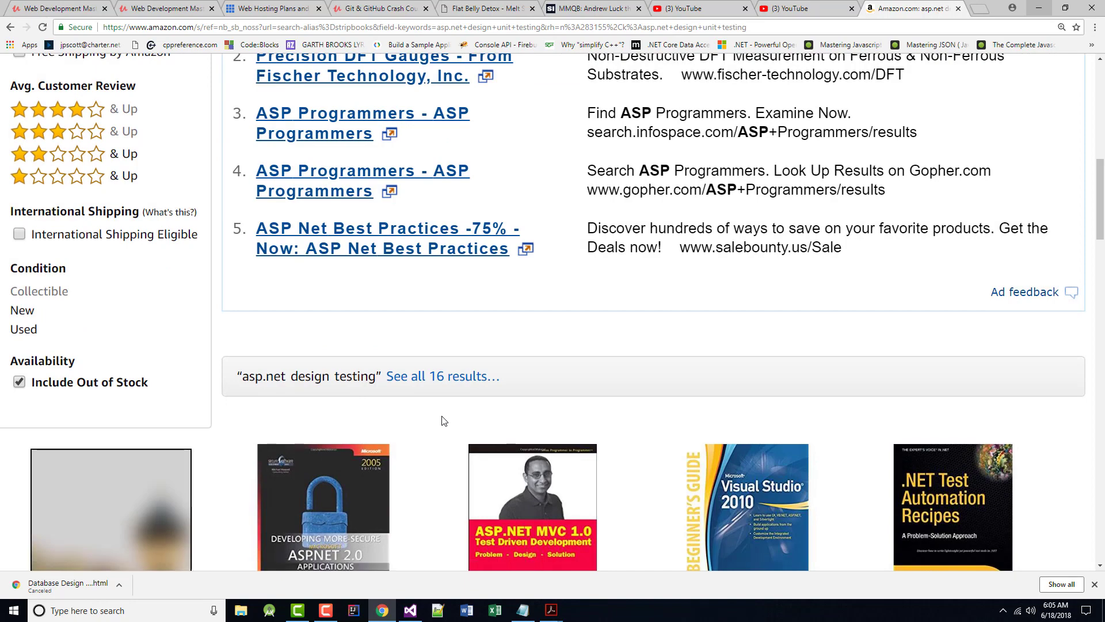
pyautogui.scroll(1, 444, 421)
pyautogui.scroll(3, 444, 421)
pyautogui.scroll(4, 444, 421)
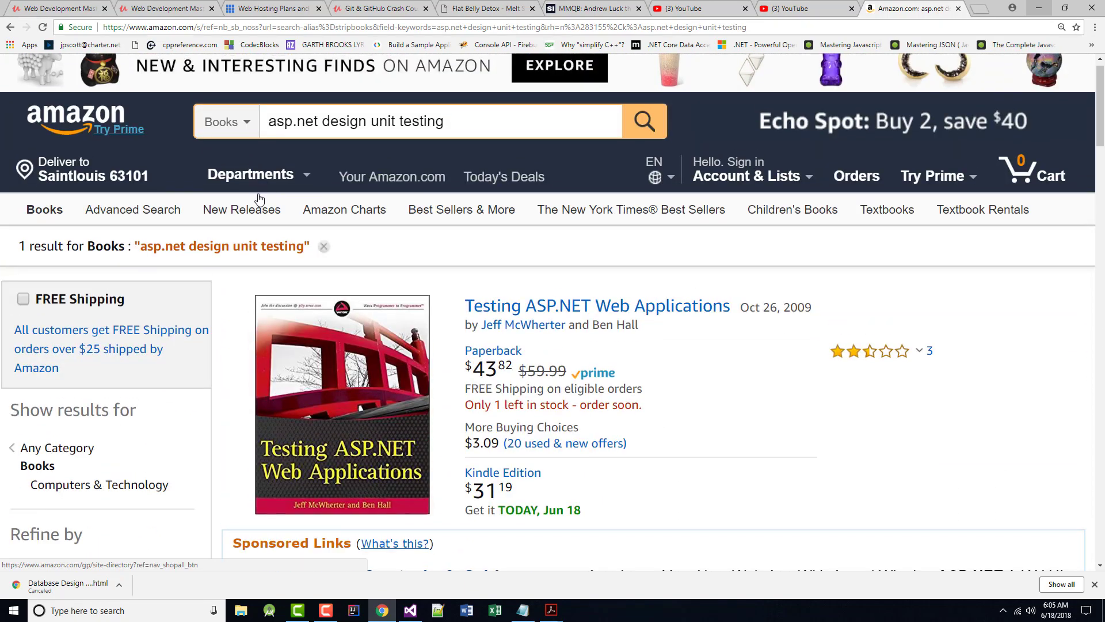
pyautogui.scroll(1, 259, 200)
pyautogui.moveTo(324, 138); pyautogui.dragTo(475, 143)
pyautogui.write('test')
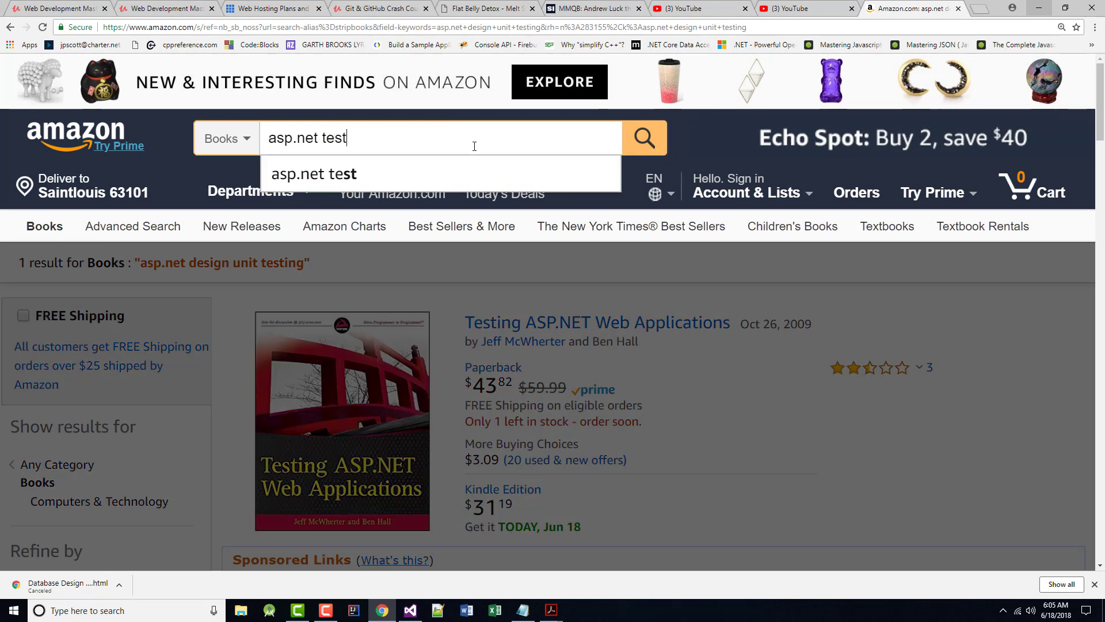
pyautogui.write(' driven ')
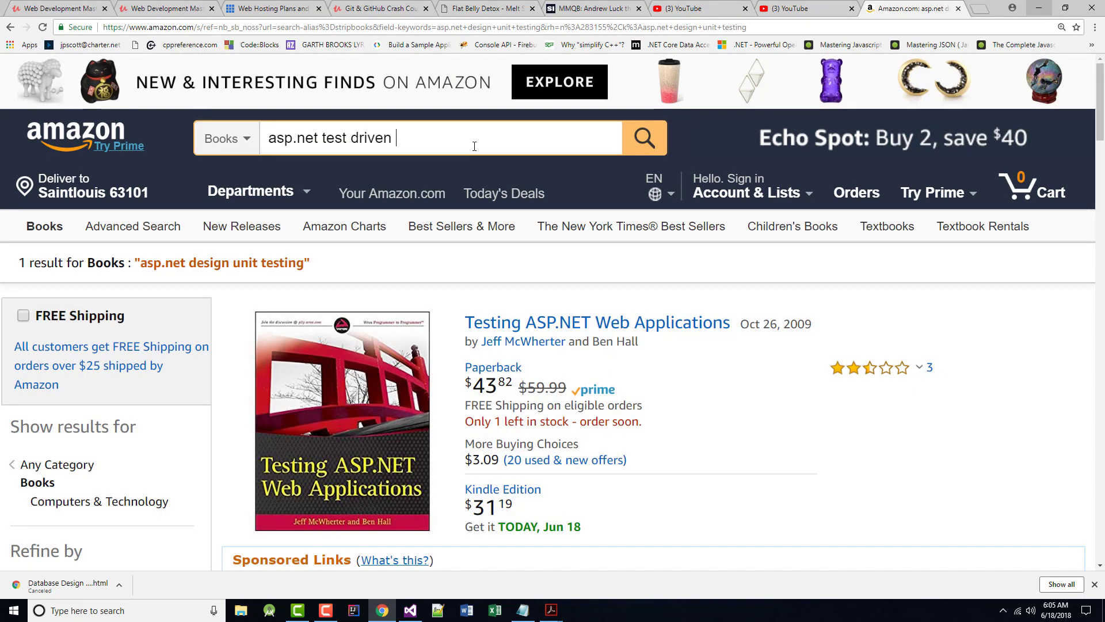
pyautogui.write('development')
pyautogui.press('Return')
pyautogui.scroll(-1, 489, 302)
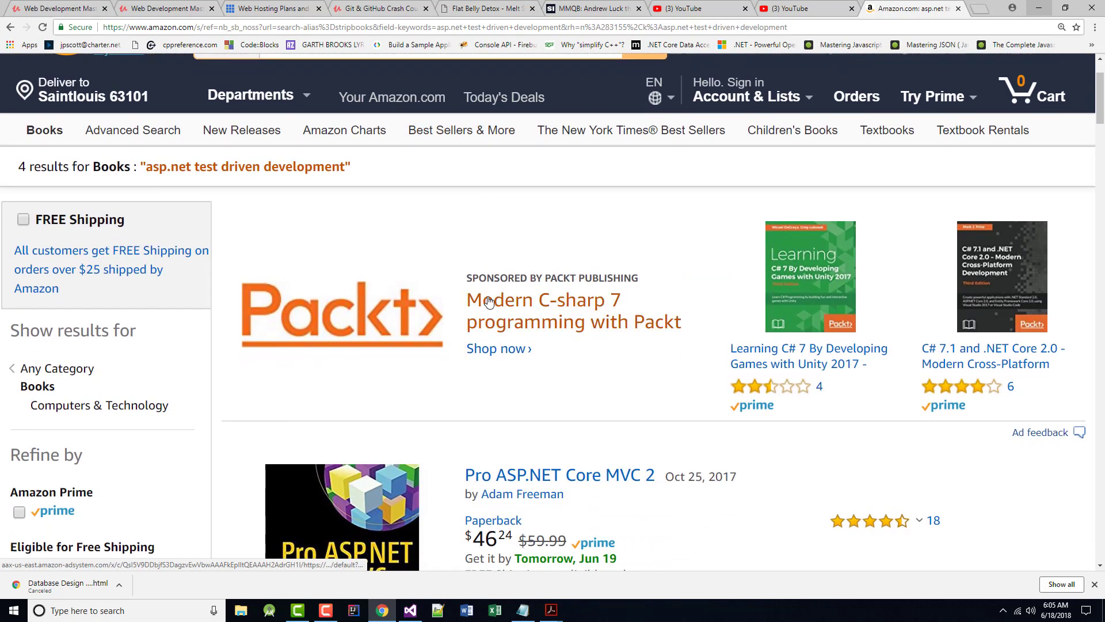
pyautogui.scroll(-1, 489, 302)
pyautogui.scroll(-1, 501, 314)
pyautogui.scroll(-1, 502, 313)
pyautogui.scroll(-1, 514, 263)
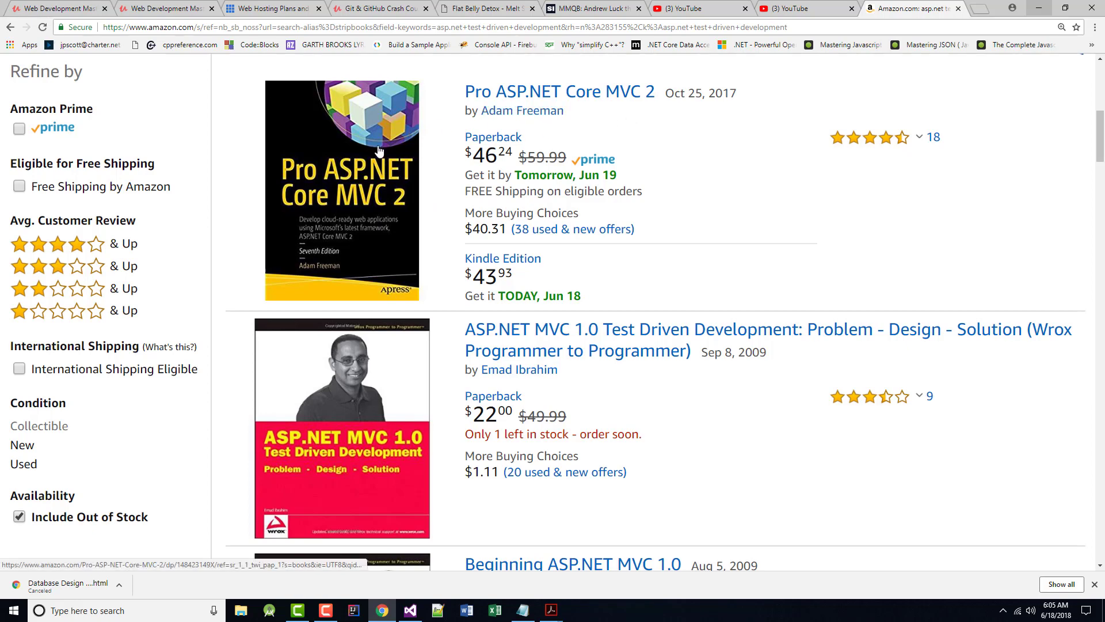
# View the Pro ASP.NET Core MVC 2 page and its previewed table of contents.
pyautogui.click(517, 93)
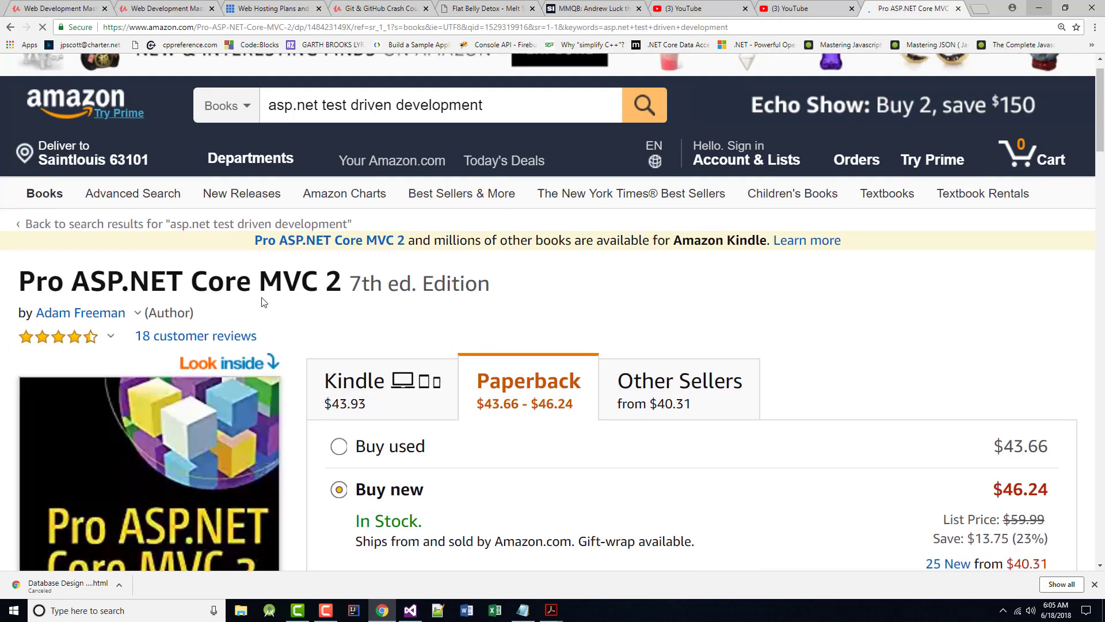
pyautogui.scroll(-2, 259, 303)
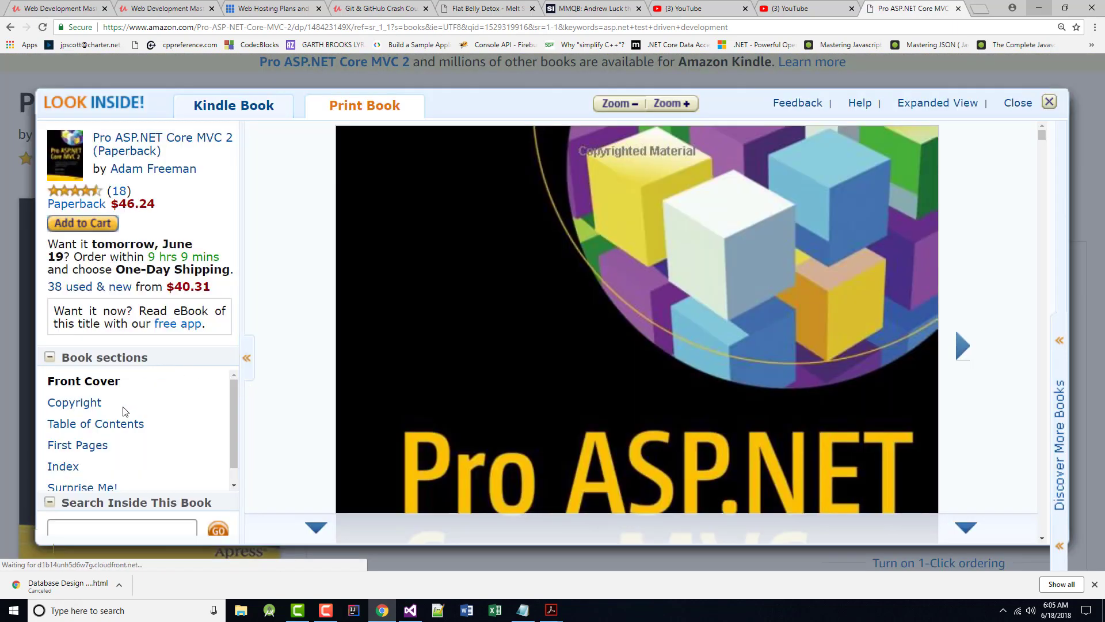
pyautogui.click(130, 424)
pyautogui.scroll(-1, 656, 373)
pyautogui.scroll(-1, 671, 372)
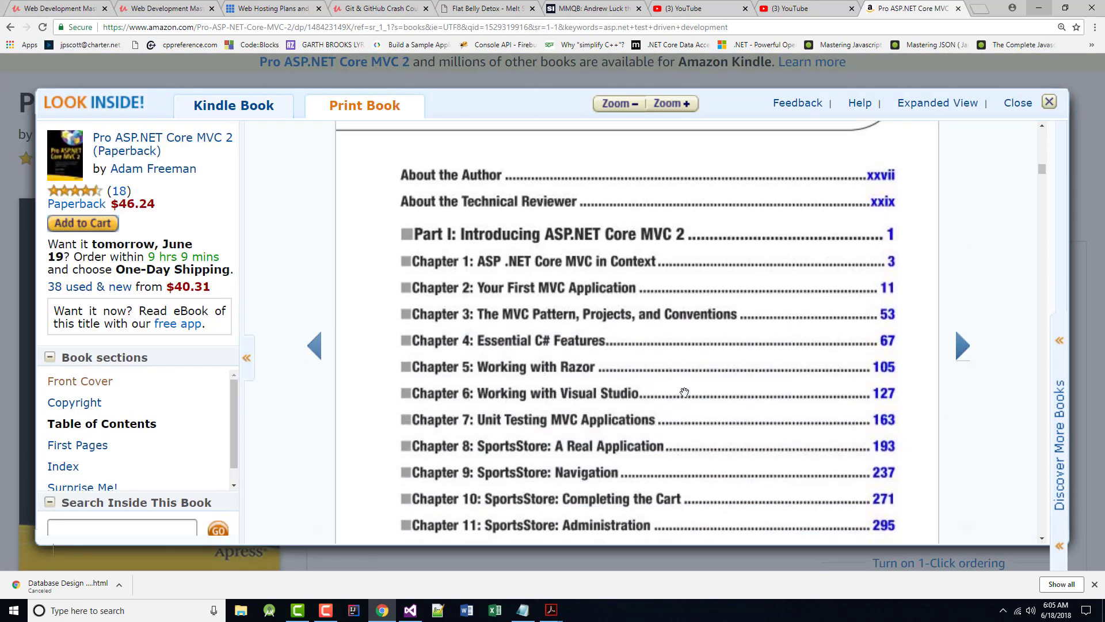
pyautogui.scroll(-1, 682, 389)
pyautogui.scroll(-1, 679, 391)
pyautogui.scroll(-1, 674, 394)
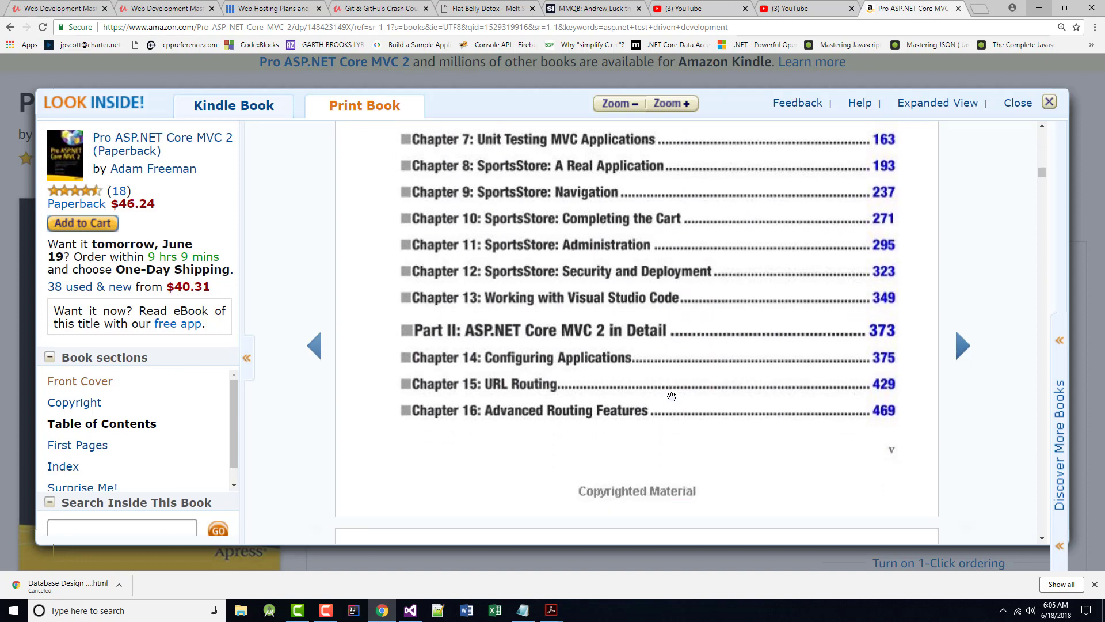
pyautogui.scroll(-1, 672, 394)
pyautogui.scroll(-2, 669, 395)
pyautogui.scroll(-1, 669, 395)
pyautogui.scroll(-2, 669, 396)
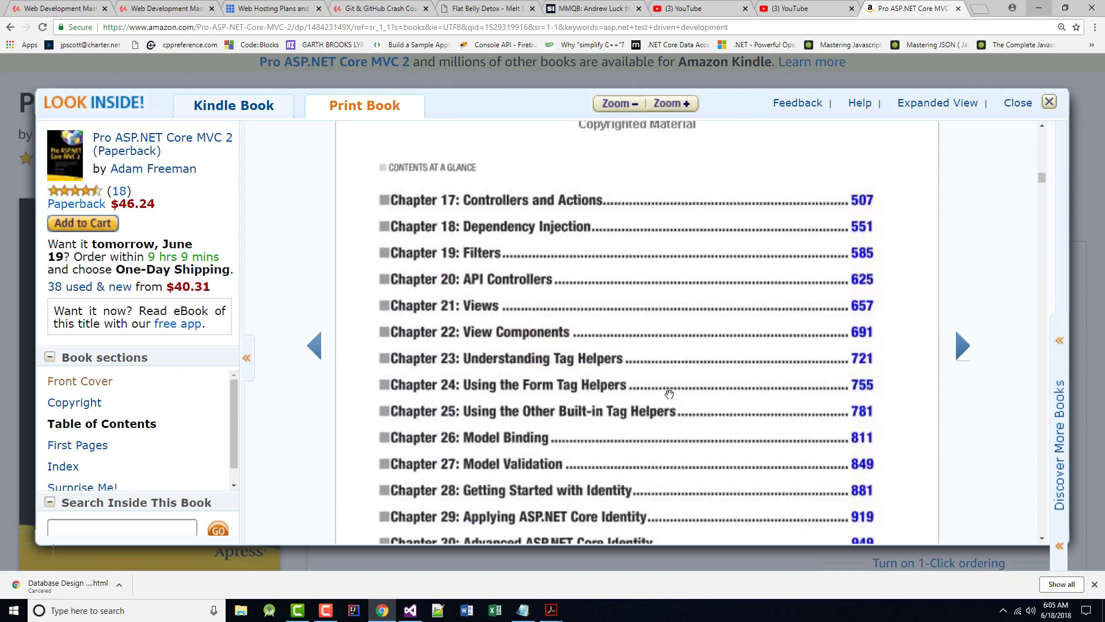
pyautogui.scroll(-1, 669, 397)
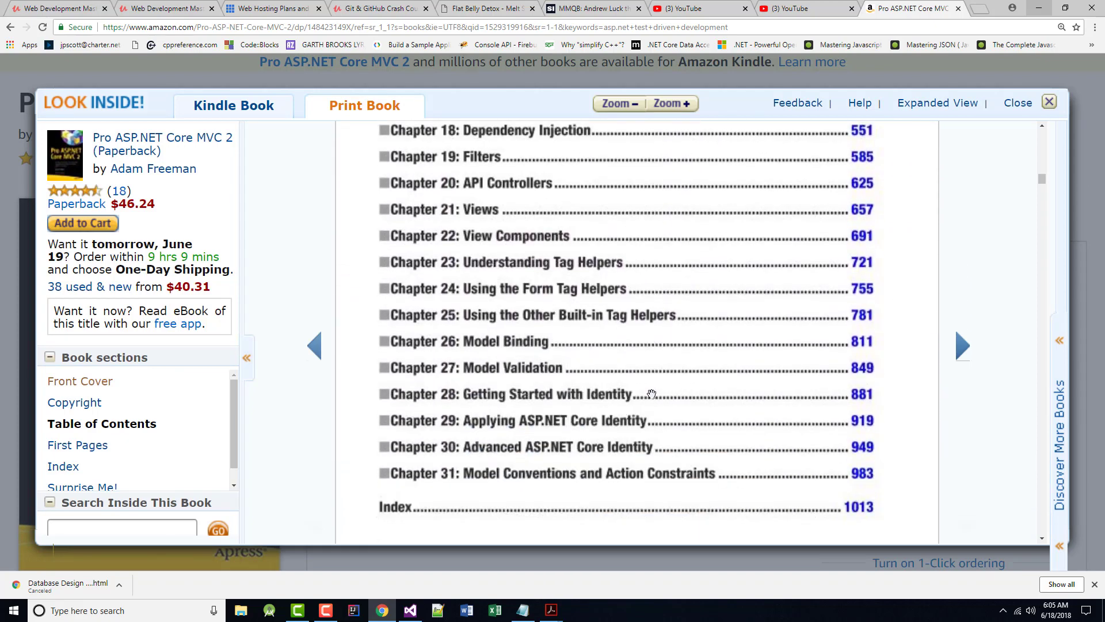
pyautogui.scroll(-1, 642, 391)
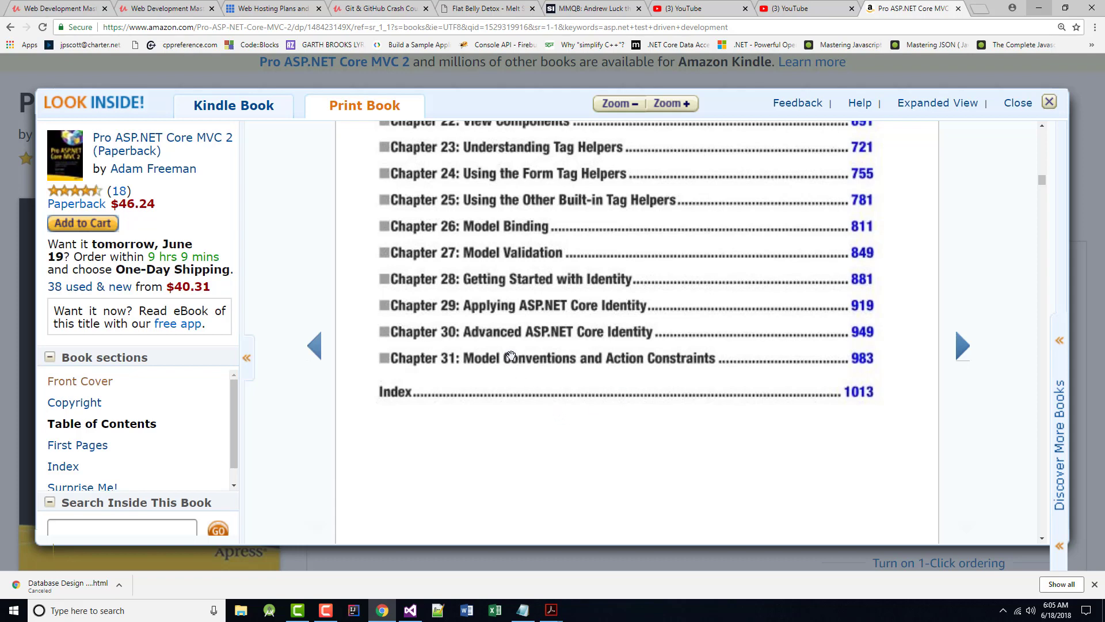
pyautogui.scroll(1, 512, 353)
pyautogui.scroll(1, 508, 348)
pyautogui.scroll(1, 503, 342)
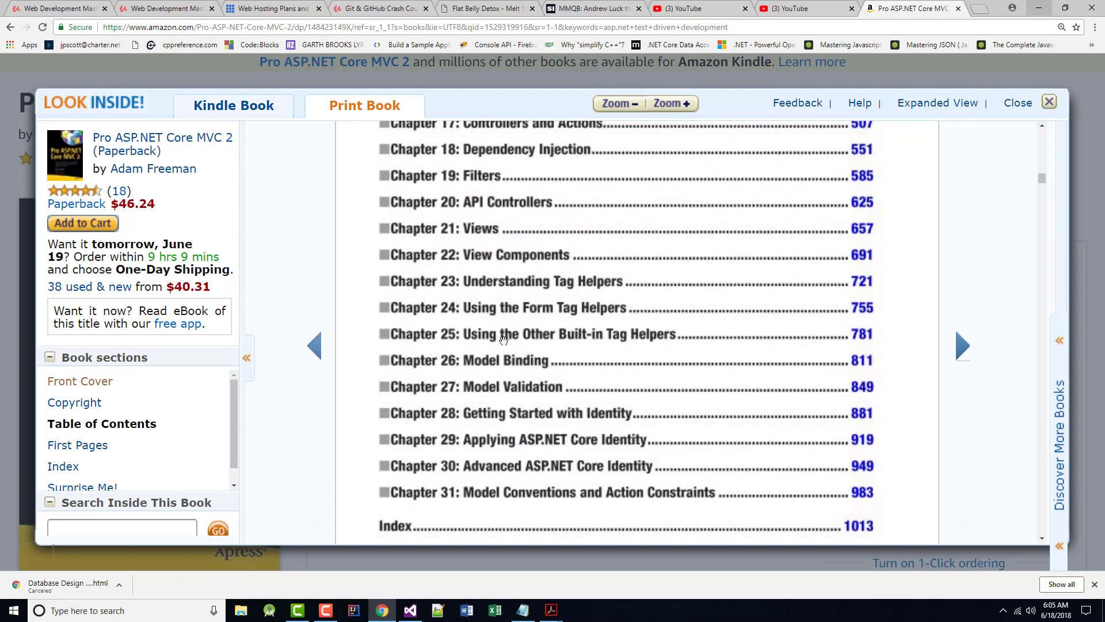
pyautogui.scroll(1, 495, 332)
pyautogui.scroll(1, 493, 332)
pyautogui.scroll(-1, 492, 328)
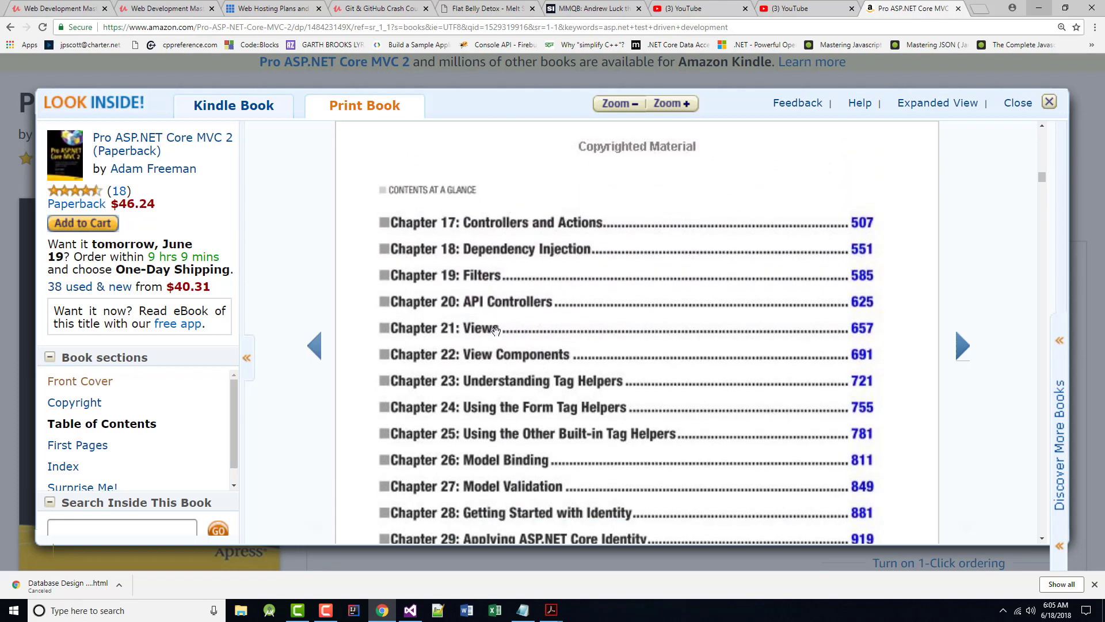
pyautogui.scroll(-1, 491, 329)
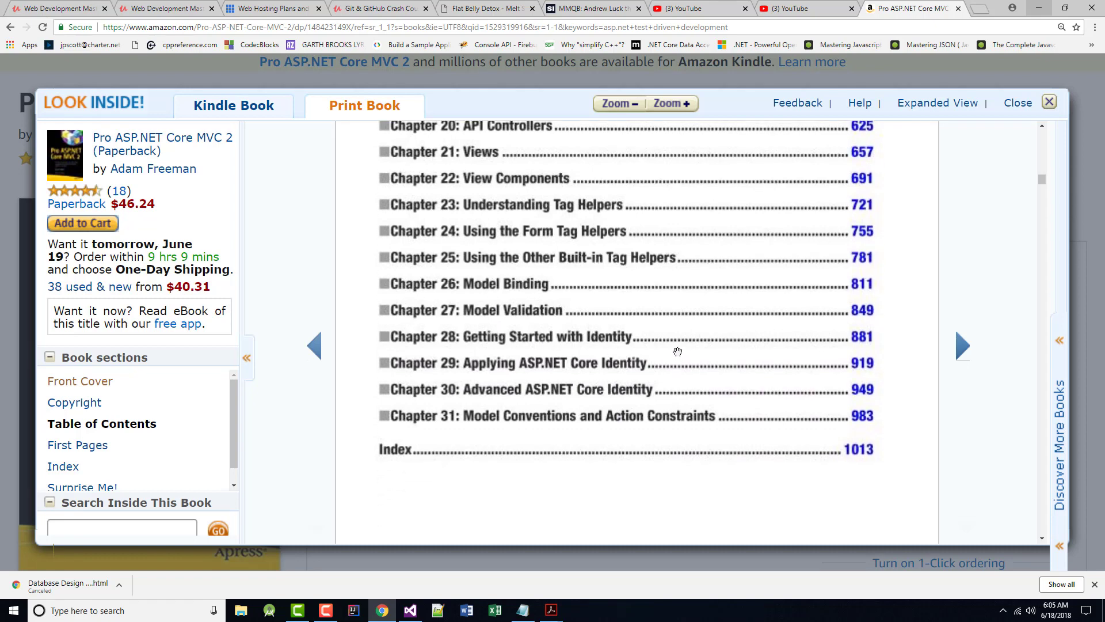
pyautogui.scroll(1, 605, 338)
pyautogui.scroll(1, 602, 328)
pyautogui.scroll(2, 586, 318)
pyautogui.scroll(1, 585, 318)
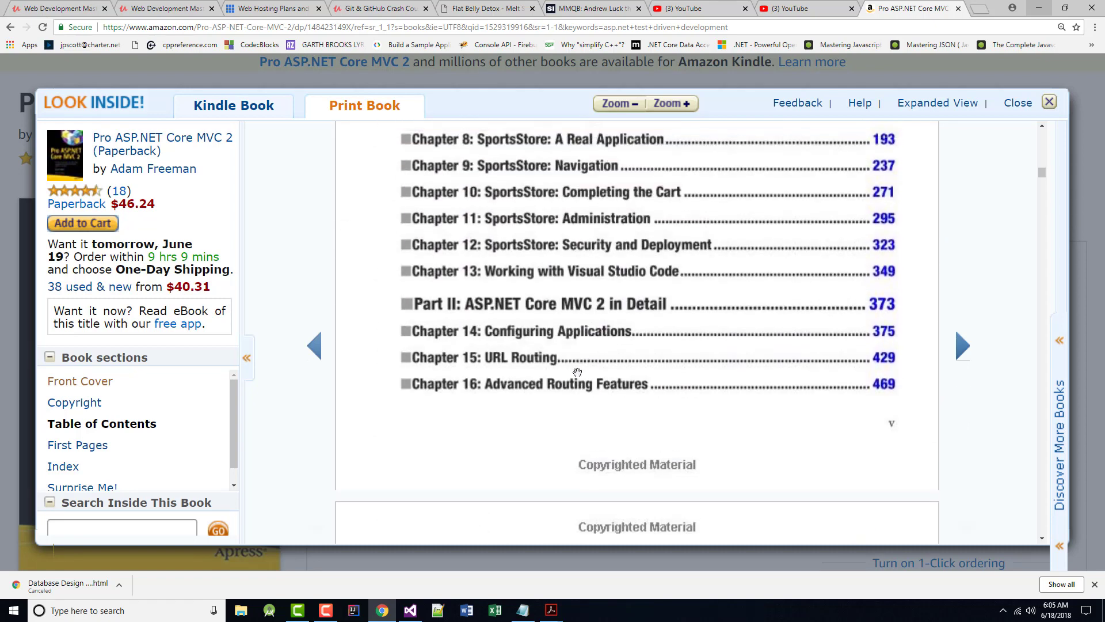
pyautogui.scroll(1, 572, 363)
pyautogui.scroll(1, 553, 337)
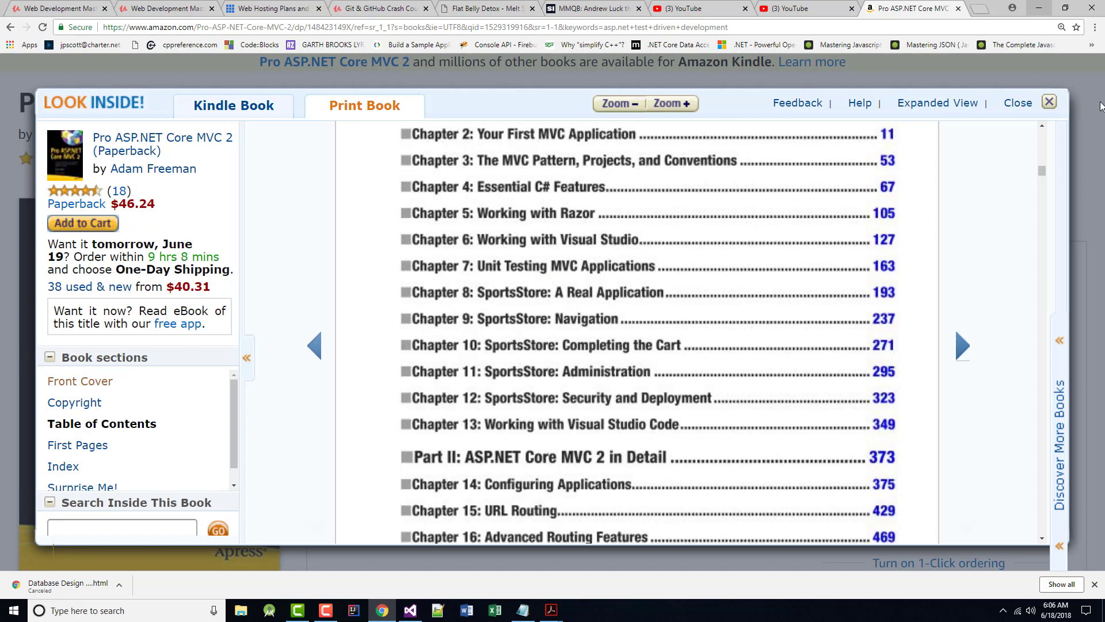
# Google 'asp.net test driven development' and follow the MSDN Guidelines for Test-Driven Development result.
pyautogui.click(1052, 104)
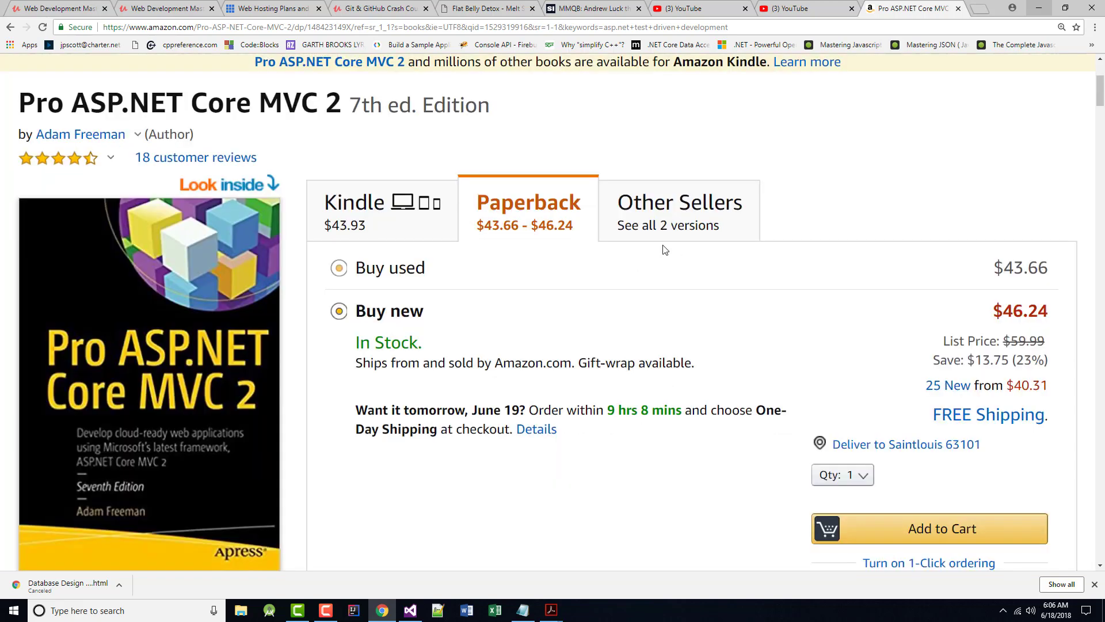
pyautogui.click(371, 30)
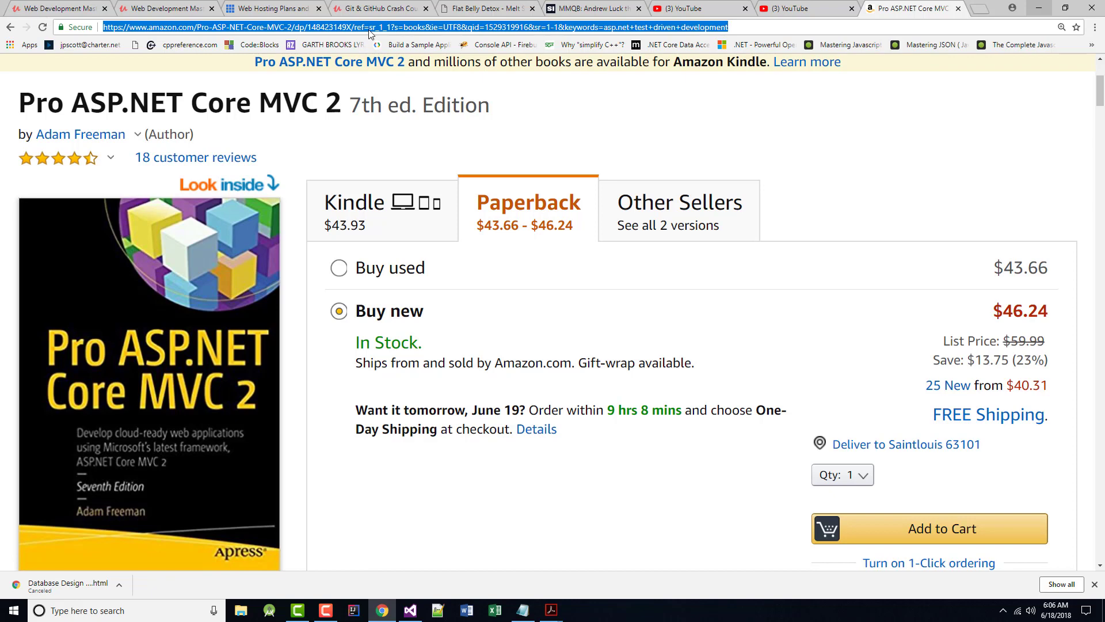
pyautogui.write('asp.net t')
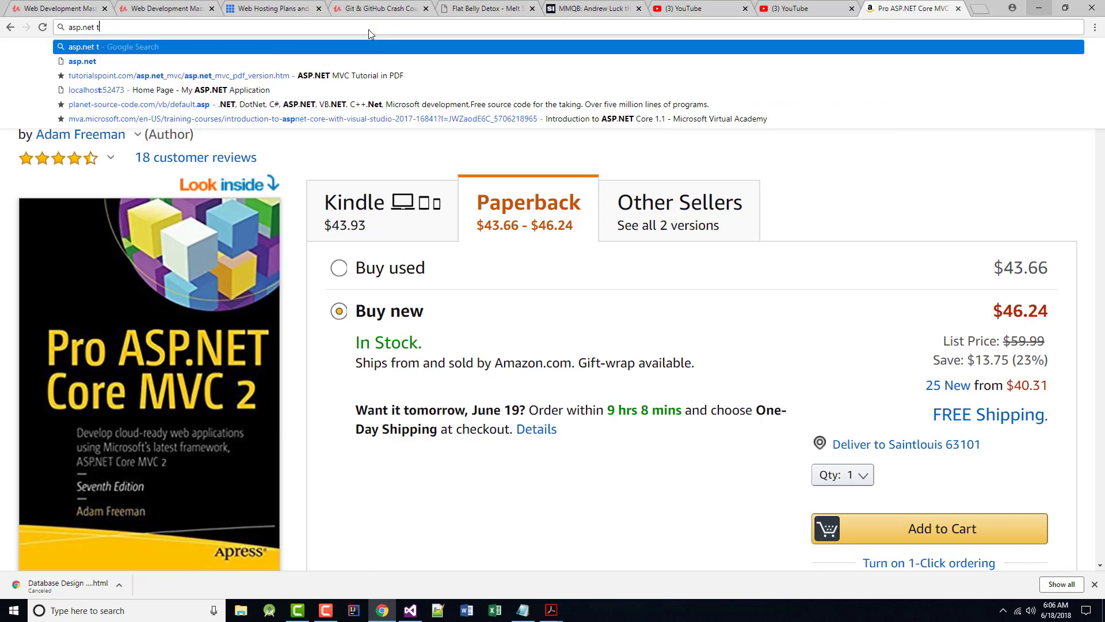
pyautogui.write('est drive')
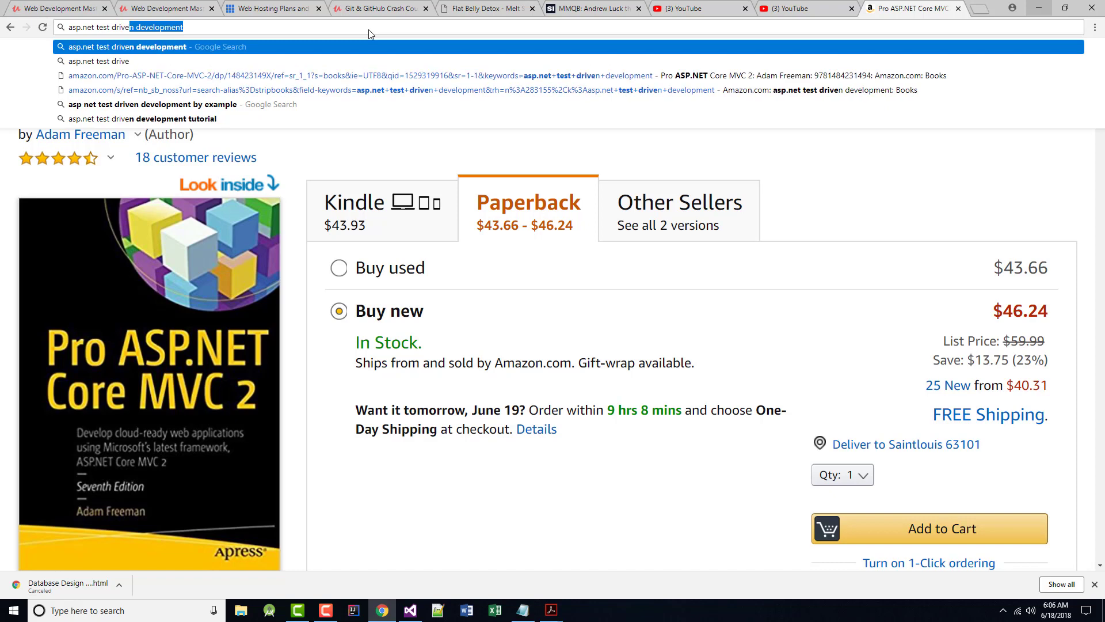
pyautogui.write('n development')
pyautogui.press('Return')
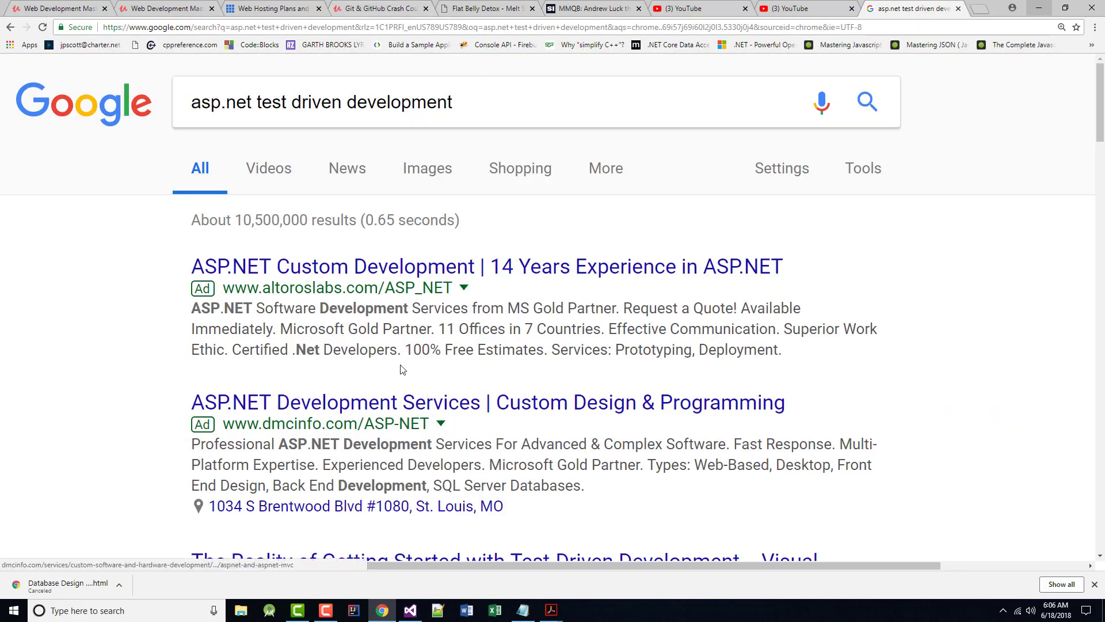
pyautogui.scroll(-1, 400, 369)
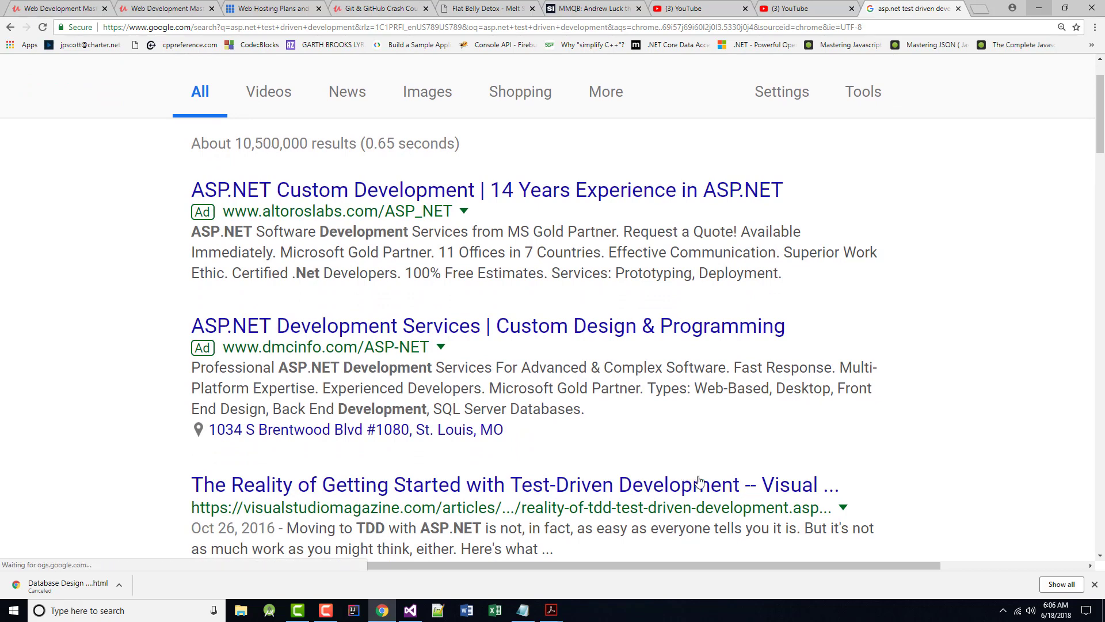
pyautogui.scroll(-1, 770, 470)
pyautogui.scroll(-1, 769, 464)
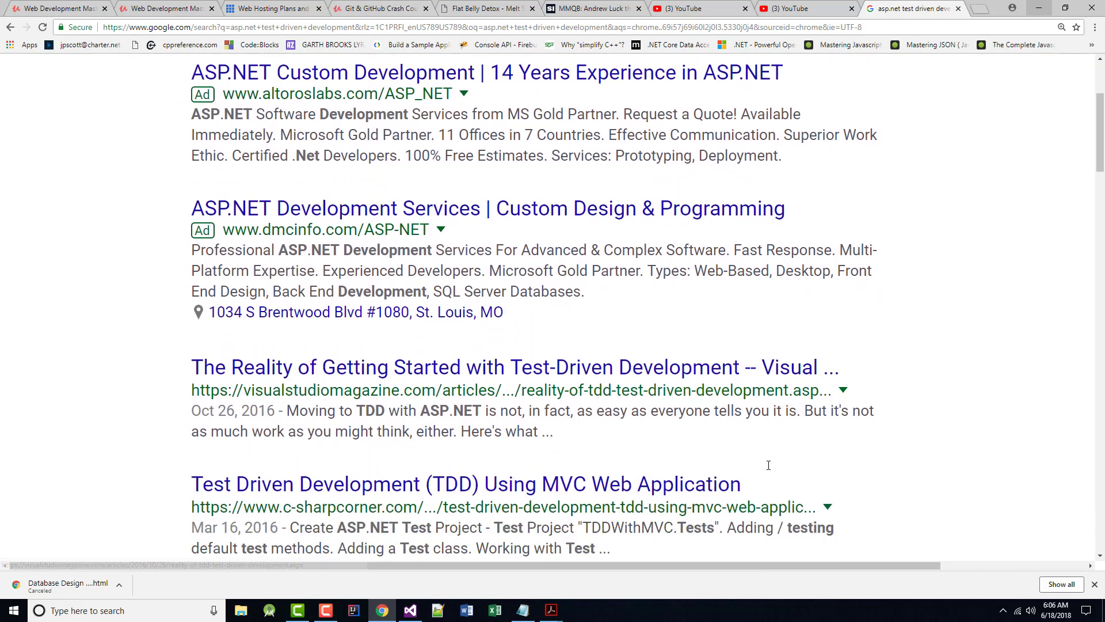
pyautogui.scroll(-1, 547, 439)
pyautogui.scroll(-1, 475, 415)
pyautogui.scroll(-1, 402, 384)
pyautogui.scroll(-1, 401, 385)
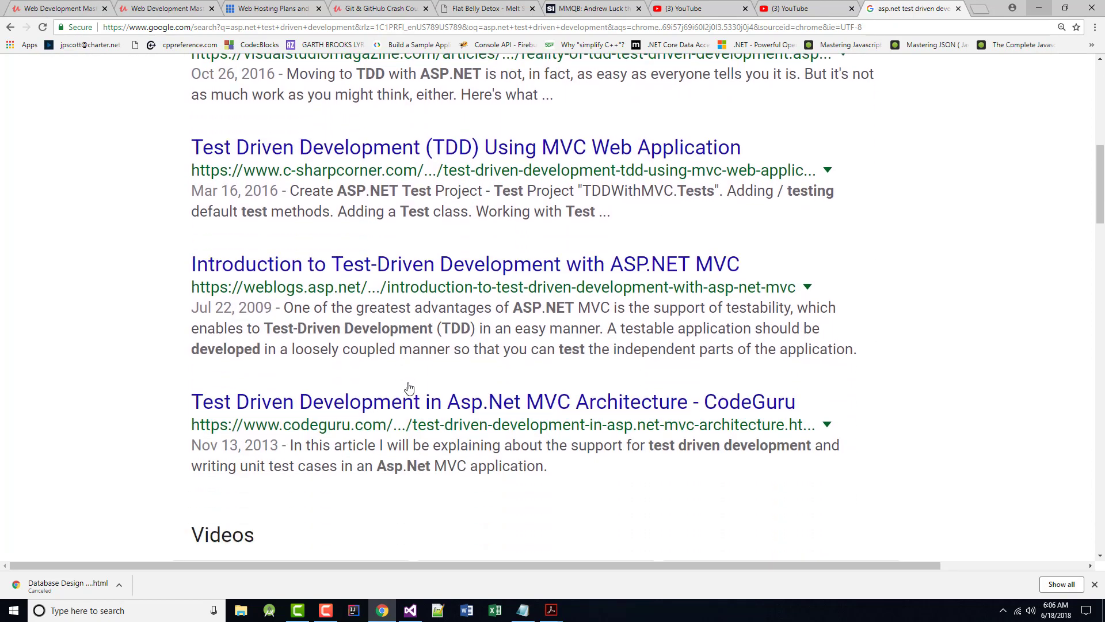
pyautogui.scroll(-2, 407, 388)
pyautogui.scroll(-1, 531, 415)
pyautogui.scroll(-1, 553, 429)
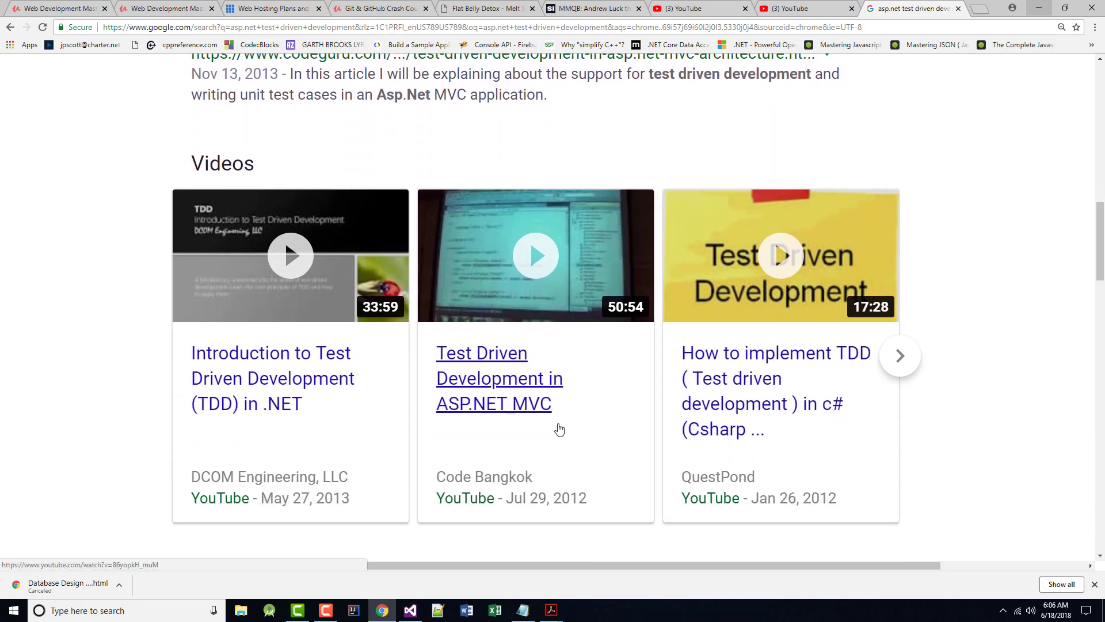
pyautogui.scroll(-1, 559, 427)
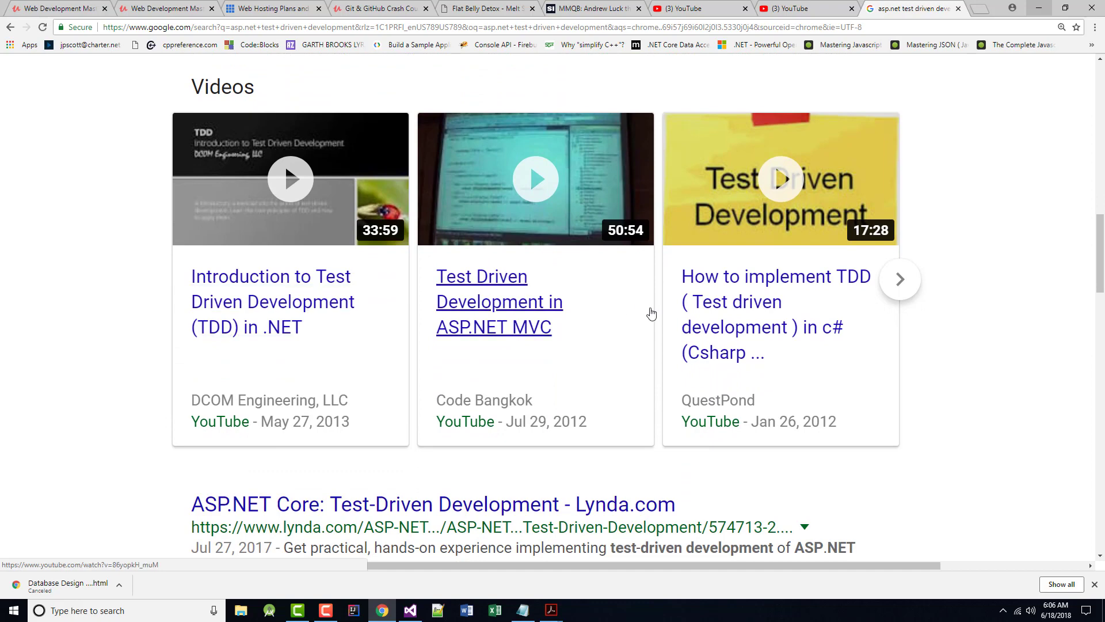
pyautogui.scroll(-1, 605, 328)
pyautogui.scroll(-1, 558, 344)
pyautogui.scroll(-2, 552, 343)
pyautogui.scroll(-1, 328, 268)
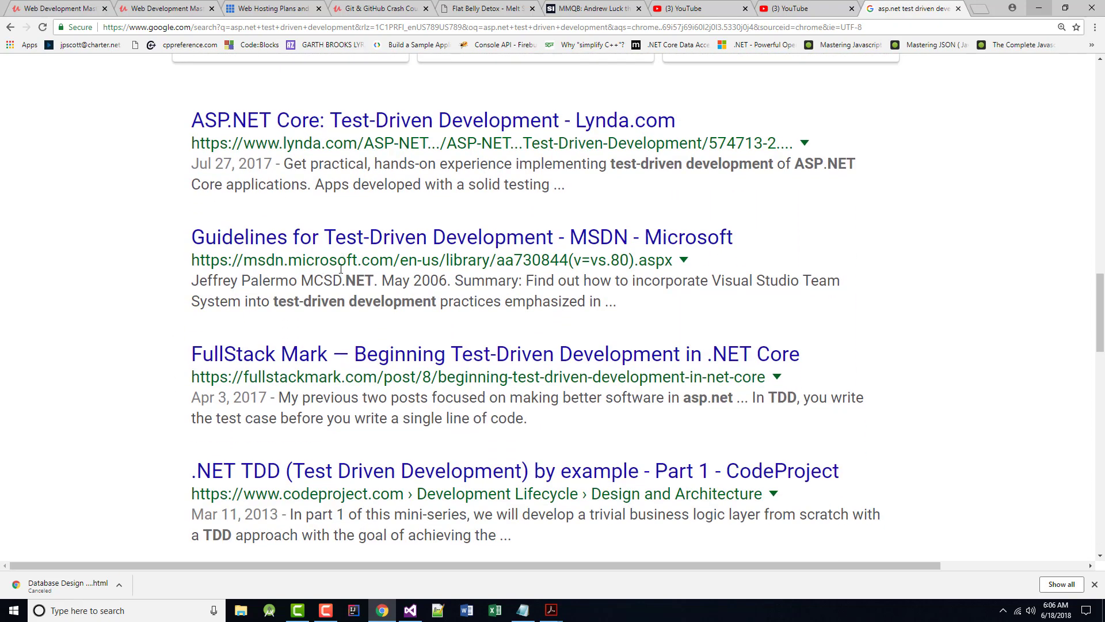
pyautogui.click(363, 247)
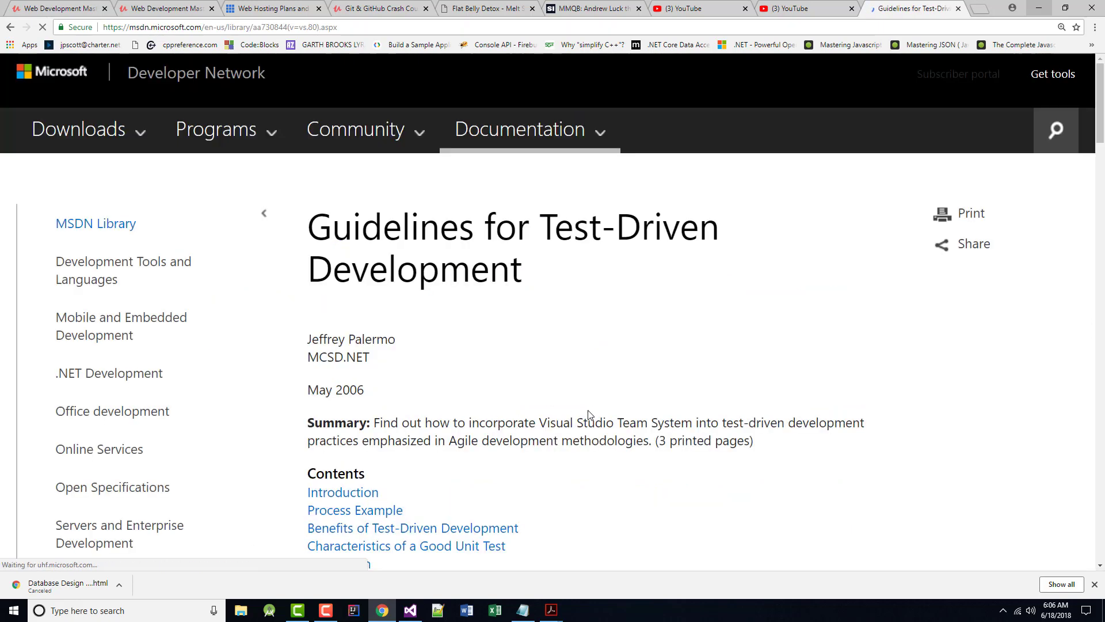
pyautogui.scroll(-1, 587, 412)
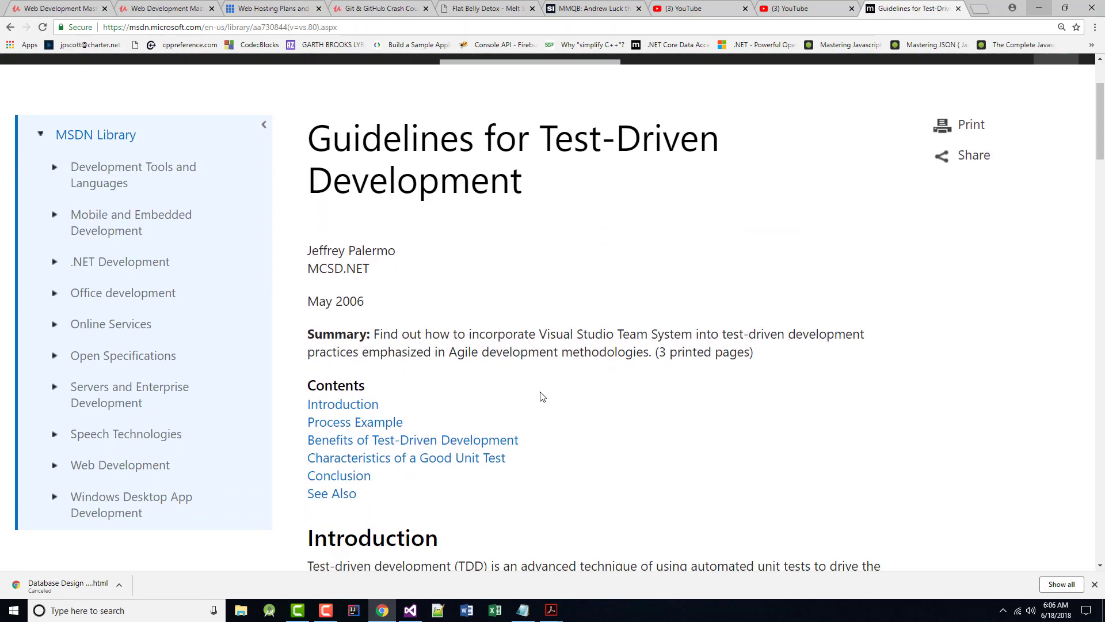
# Note the article's May 2006 date and minimize Chrome to return to the book.
pyautogui.moveTo(309, 300); pyautogui.dragTo(382, 313)
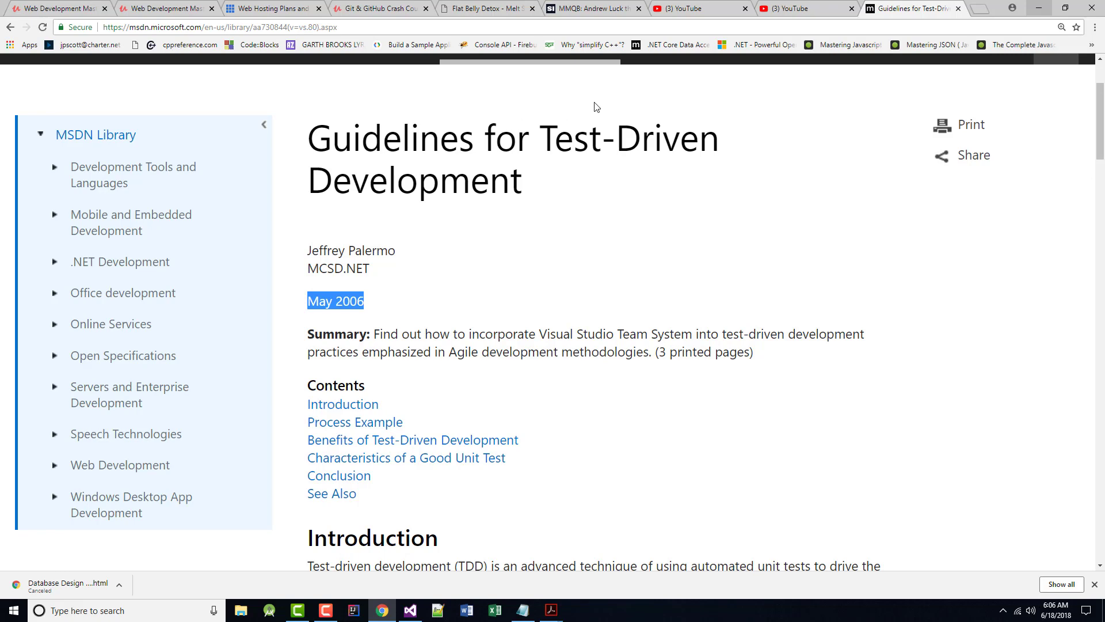
pyautogui.click(1039, 7)
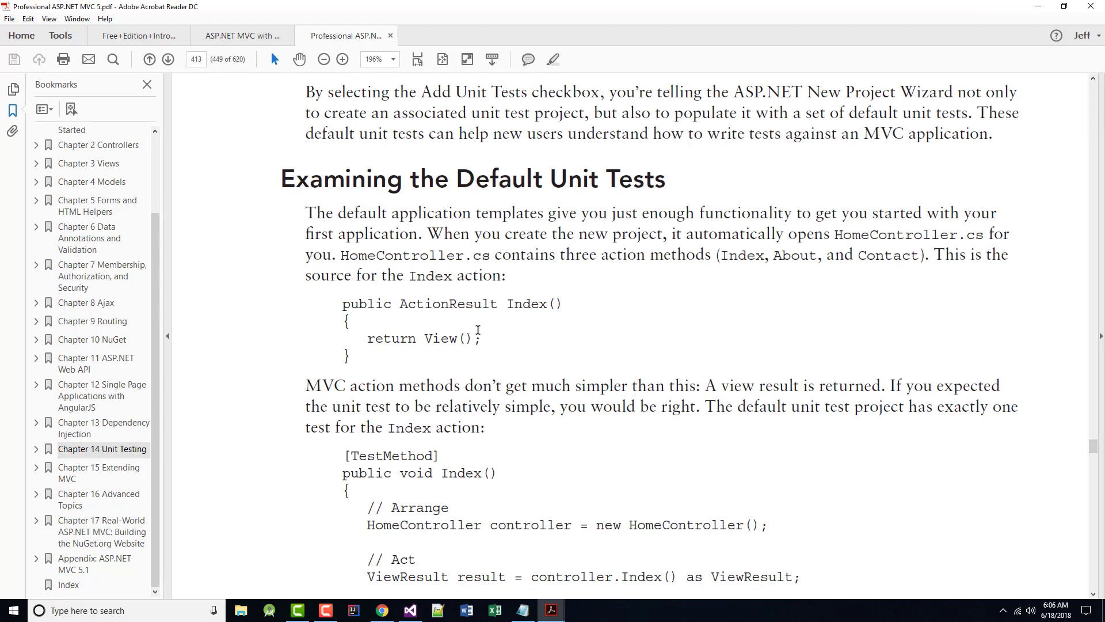
pyautogui.scroll(-3, 477, 330)
pyautogui.scroll(-3, 458, 362)
pyautogui.scroll(-2, 440, 397)
pyautogui.scroll(-2, 434, 390)
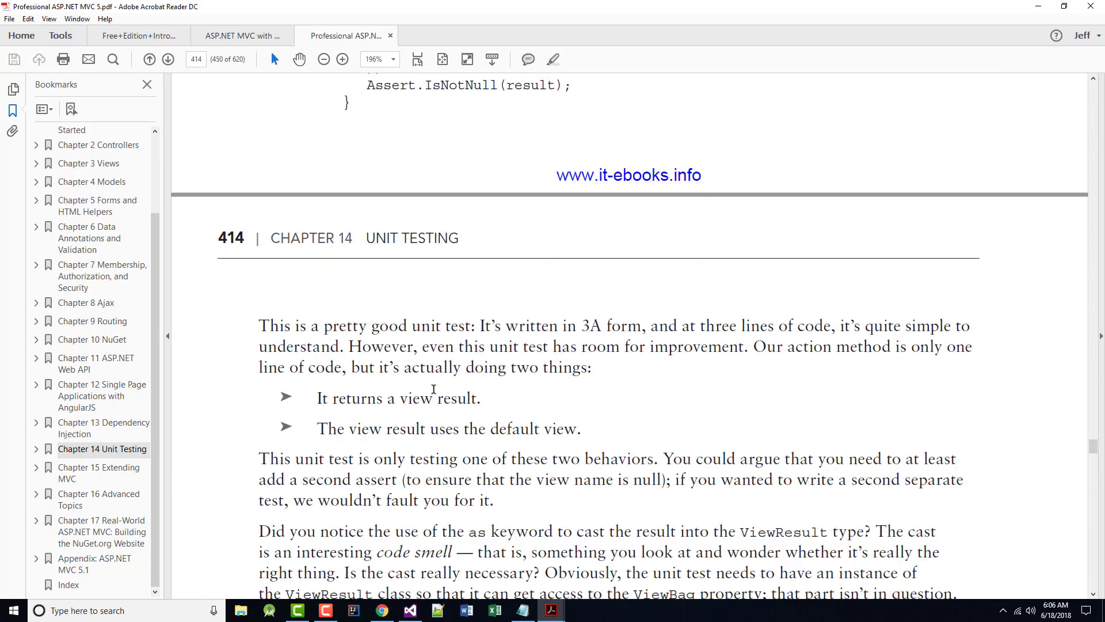
pyautogui.scroll(-1, 434, 390)
pyautogui.scroll(-3, 434, 390)
pyautogui.scroll(-3, 433, 389)
pyautogui.scroll(-2, 433, 386)
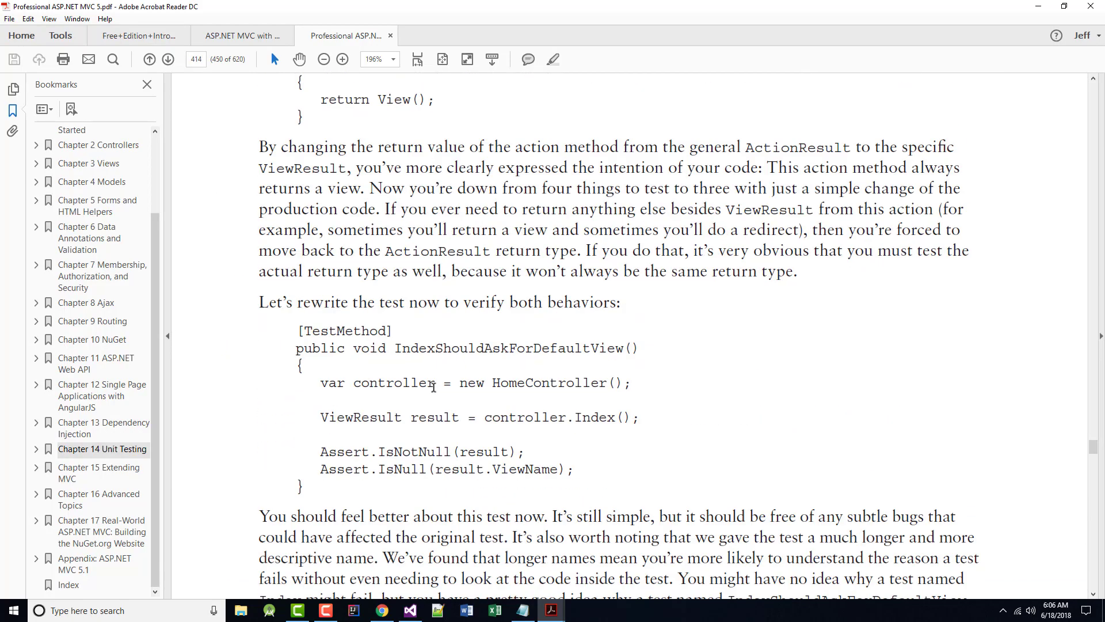
pyautogui.scroll(-3, 433, 386)
pyautogui.scroll(-3, 430, 385)
pyautogui.scroll(-3, 430, 385)
pyautogui.scroll(-2, 427, 385)
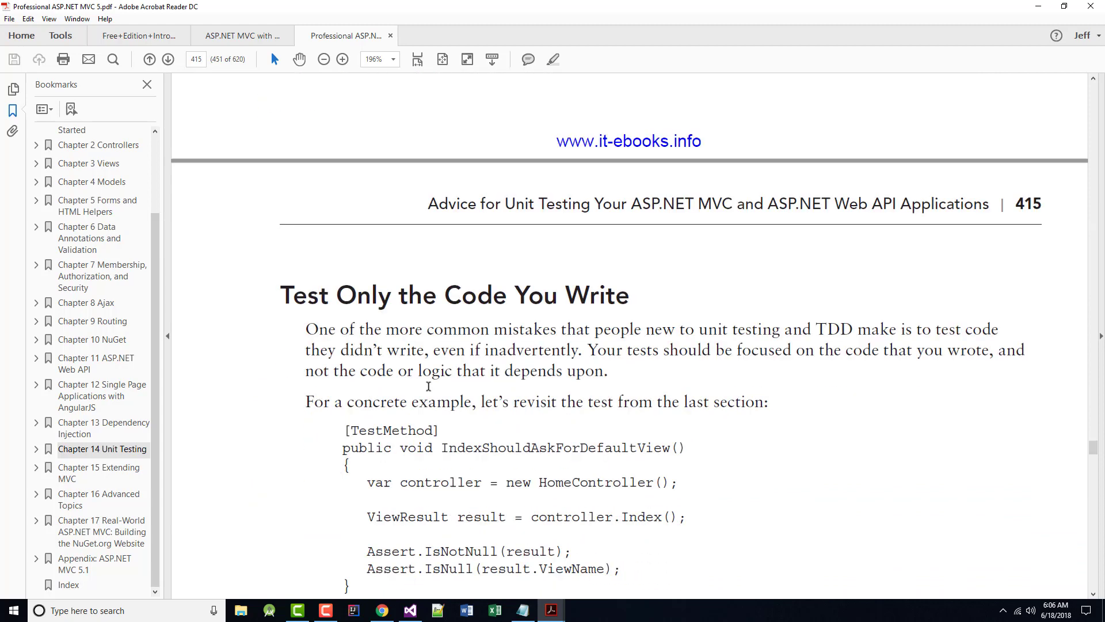
pyautogui.scroll(-2, 428, 386)
pyautogui.scroll(-3, 428, 387)
pyautogui.scroll(-1, 424, 390)
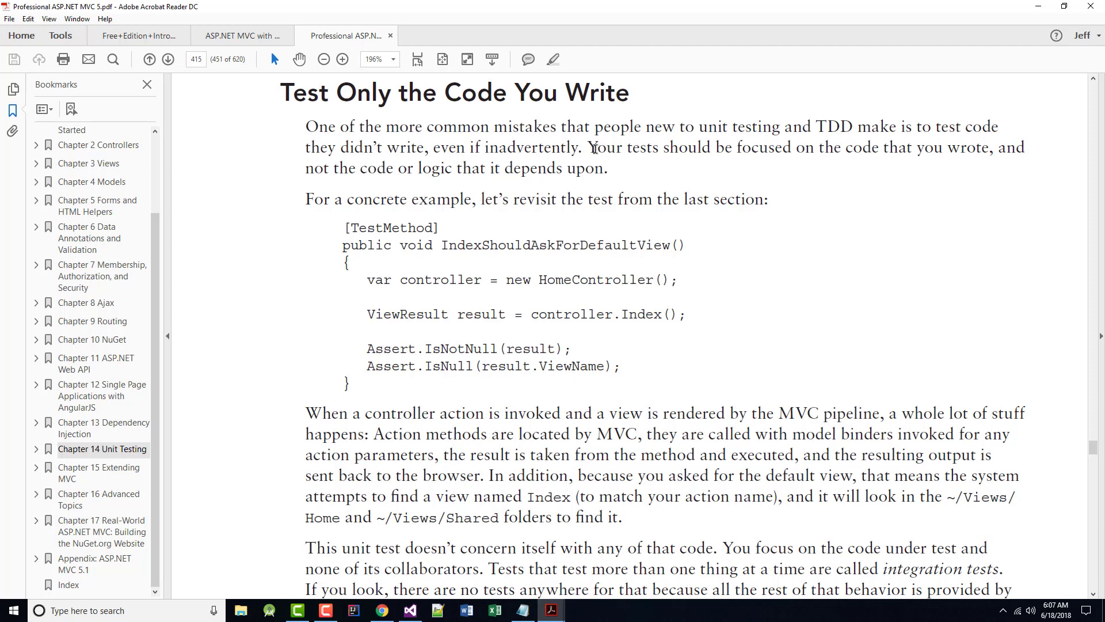
# Highlight the sentence about testing only your own code.
pyautogui.moveTo(588, 147); pyautogui.dragTo(607, 169)
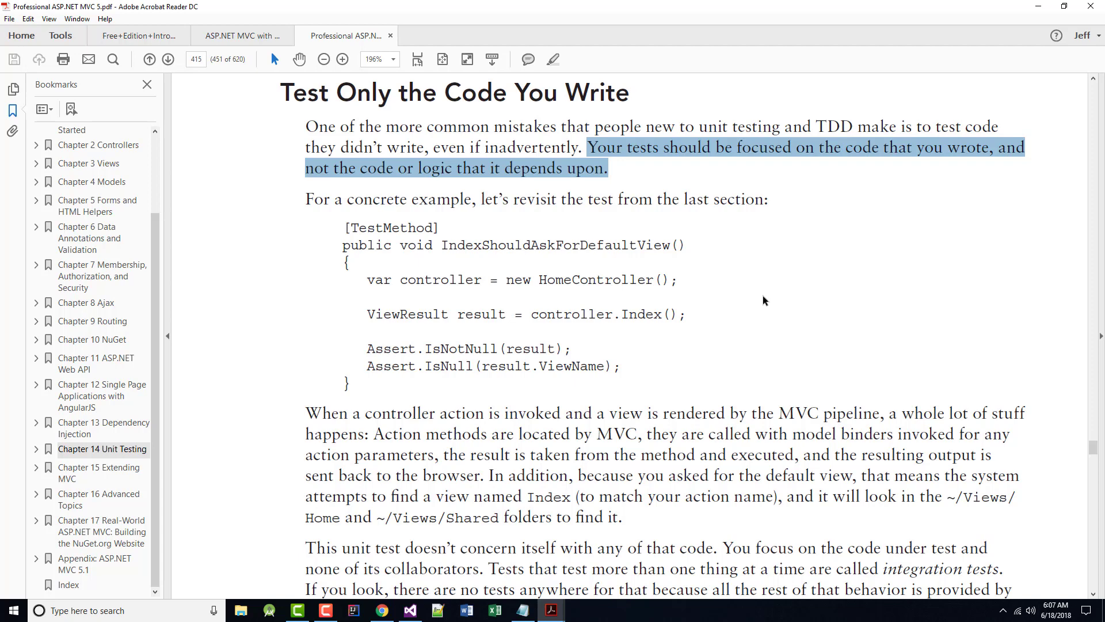
pyautogui.scroll(-2, 691, 328)
pyautogui.scroll(-3, 605, 363)
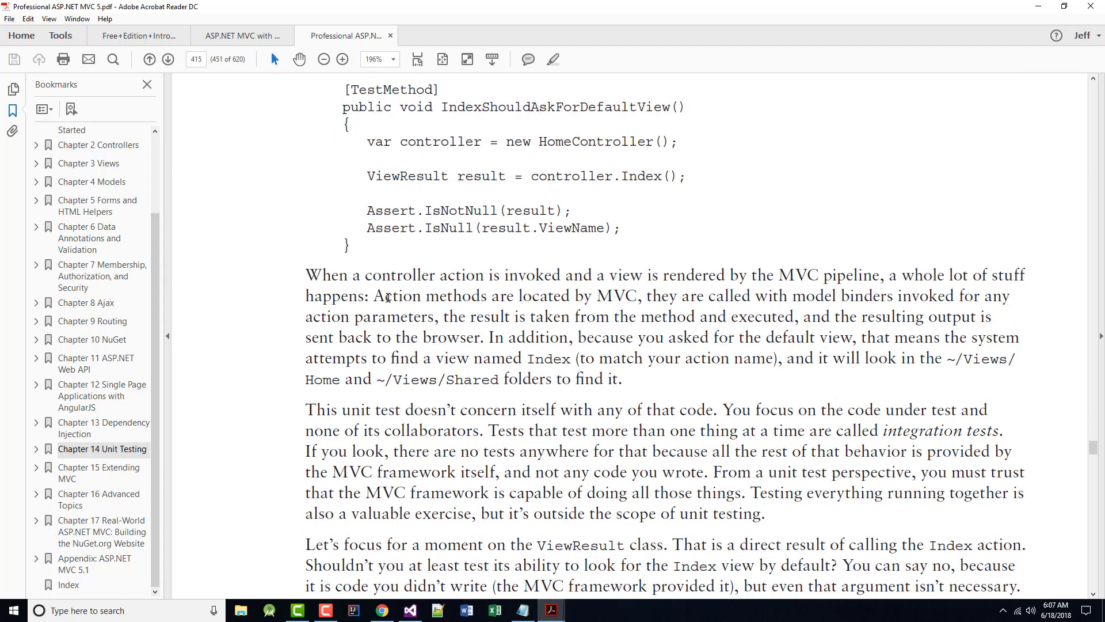
pyautogui.scroll(-1, 321, 266)
pyautogui.scroll(-1, 304, 277)
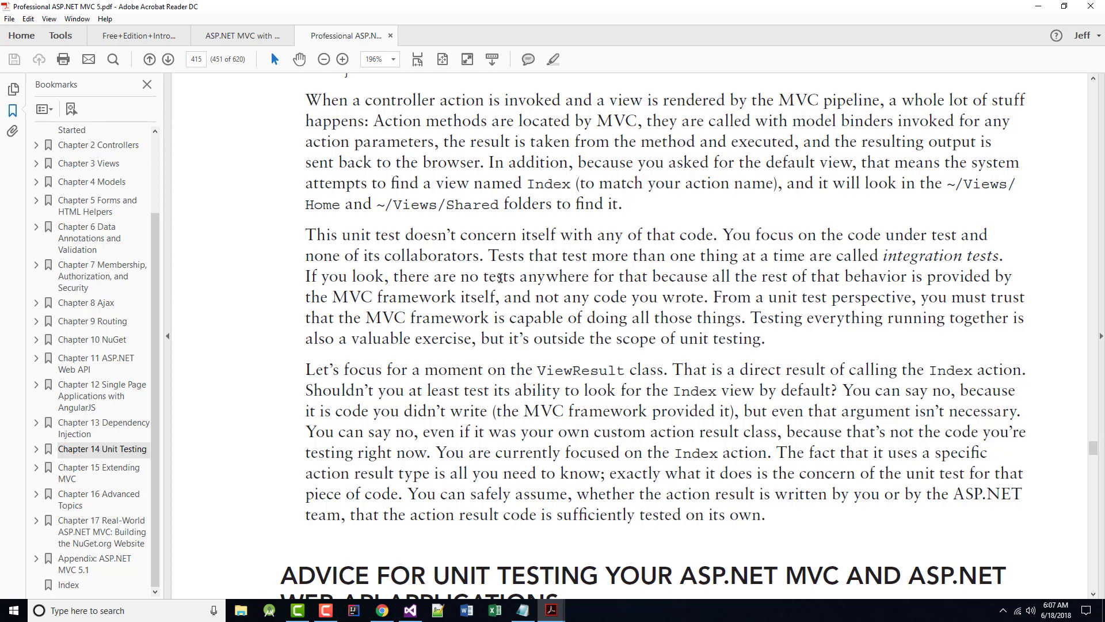
pyautogui.scroll(-2, 488, 278)
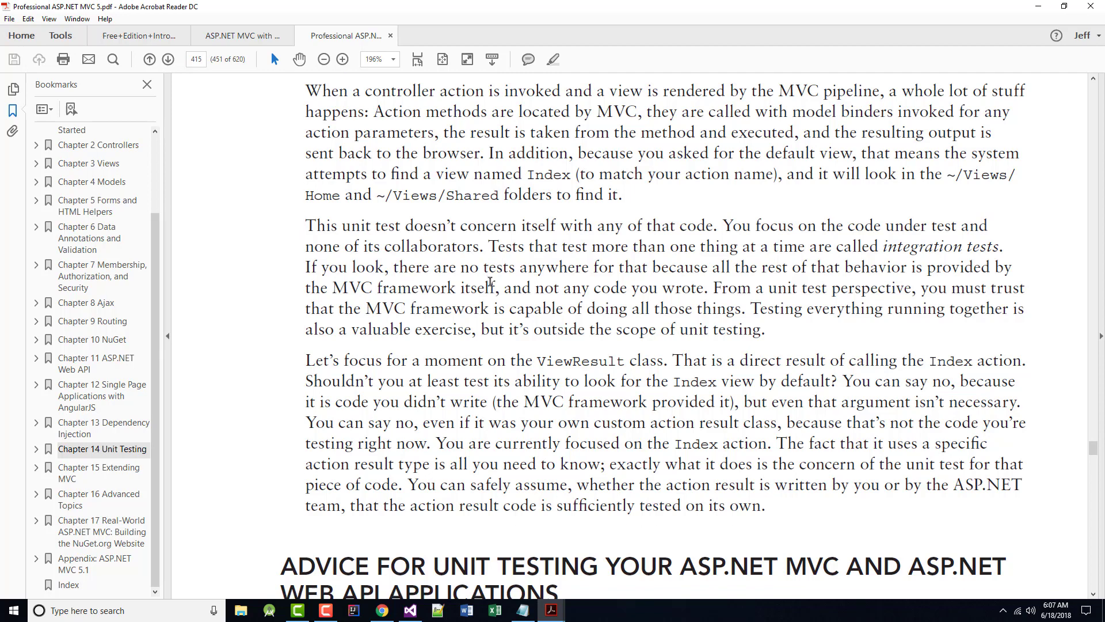
pyautogui.scroll(-2, 484, 279)
pyautogui.scroll(-3, 475, 280)
pyautogui.scroll(-1, 464, 282)
pyautogui.scroll(-3, 464, 282)
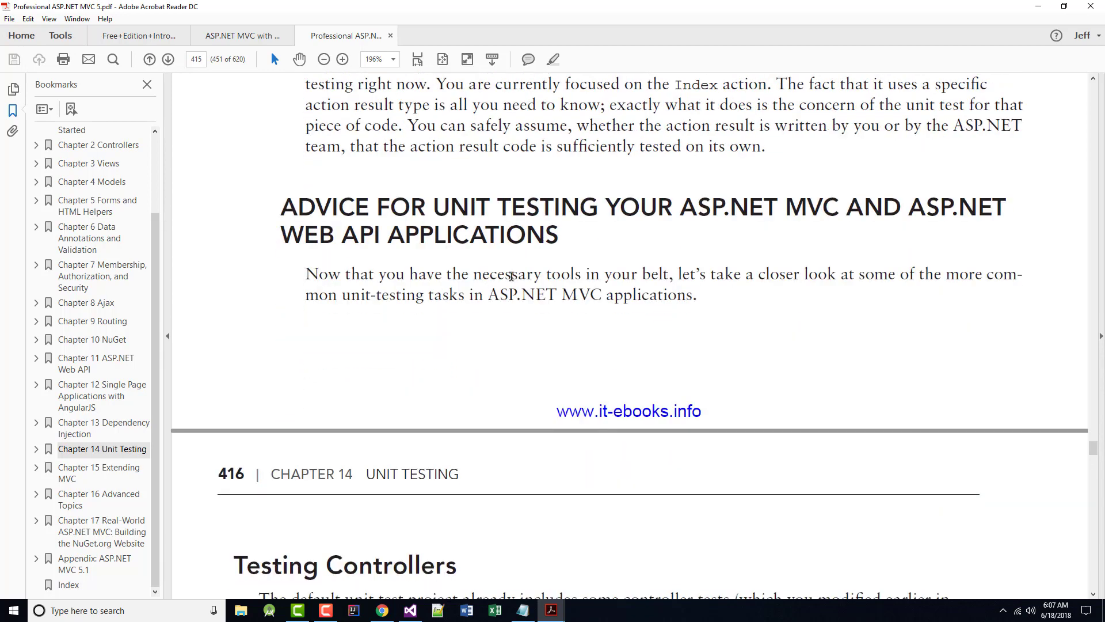
# Highlight the 'You can safely assume…' sentence and bring up the Camtasia recorder controls.
pyautogui.moveTo(412, 125); pyautogui.dragTo(732, 148)
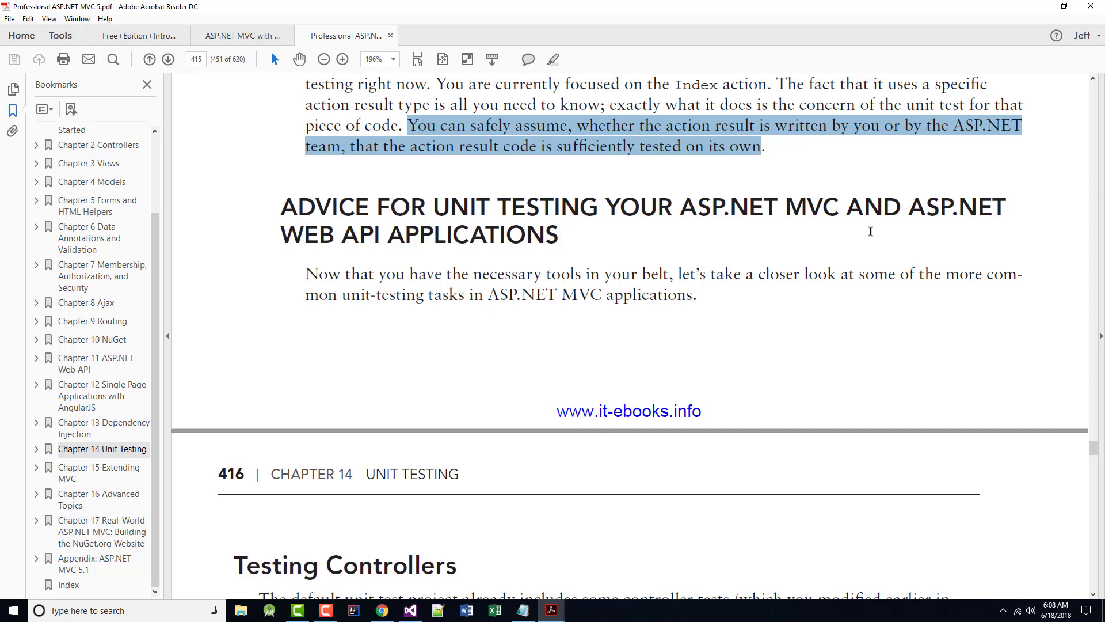
pyautogui.click(325, 611)
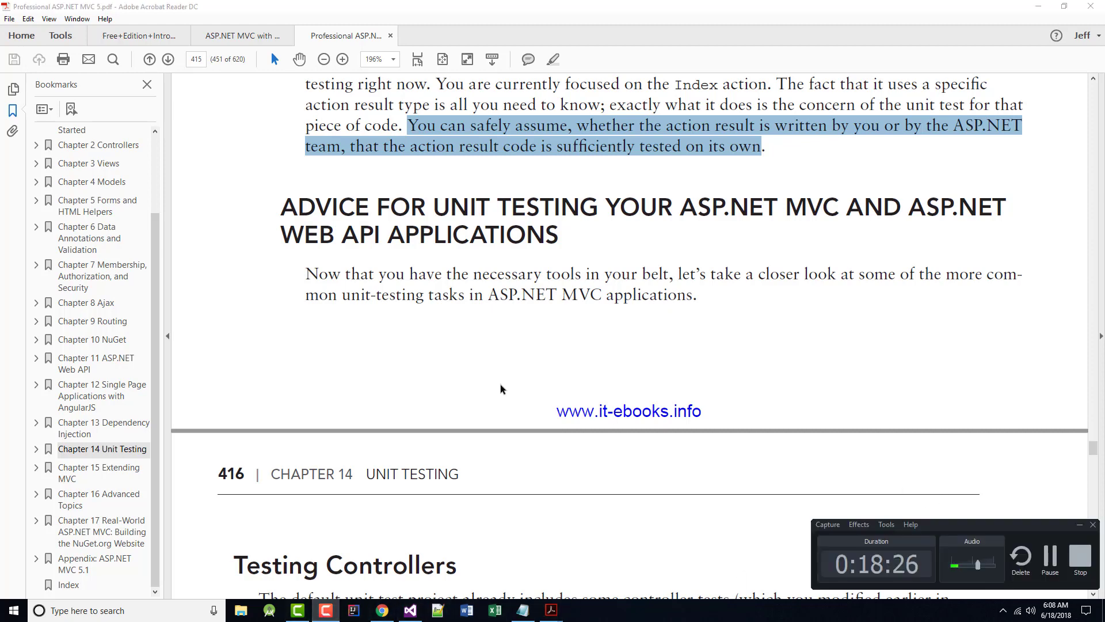
pyautogui.scroll(-1, 415, 346)
pyautogui.scroll(-1, 415, 346)
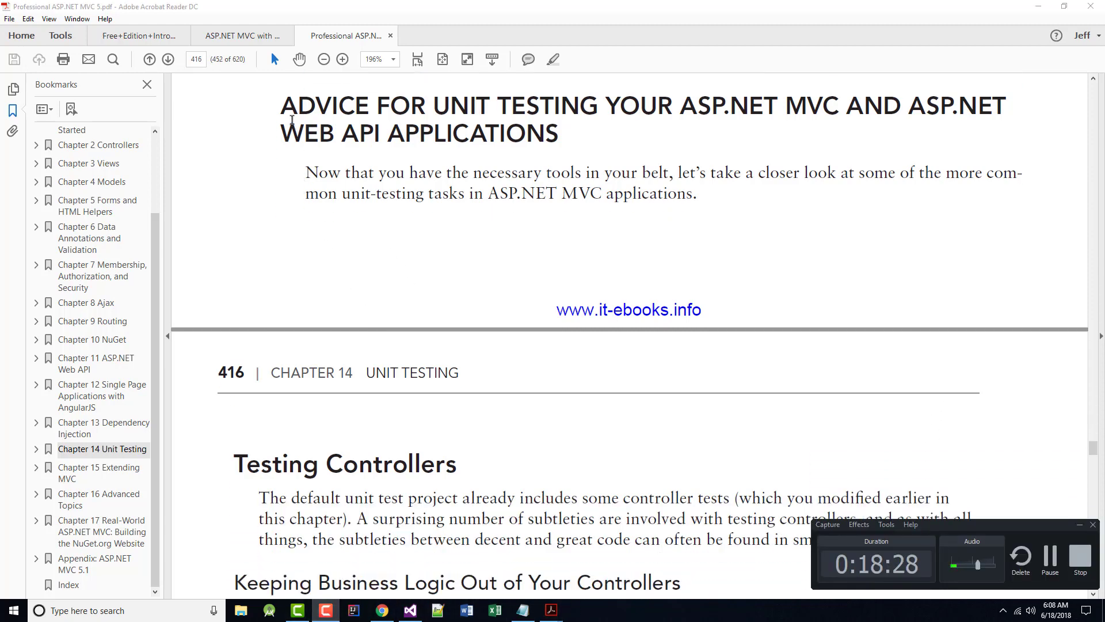